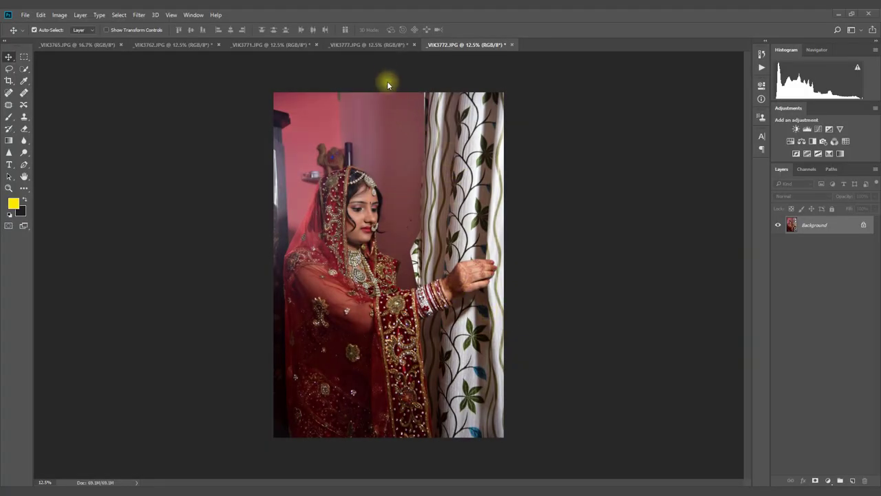
Review the five open bride photos, ending on the curtain photo _VIK3772.
{"action": "left_click", "coordinate": [387, 47]}
{"action": "left_click", "coordinate": [305, 45]}
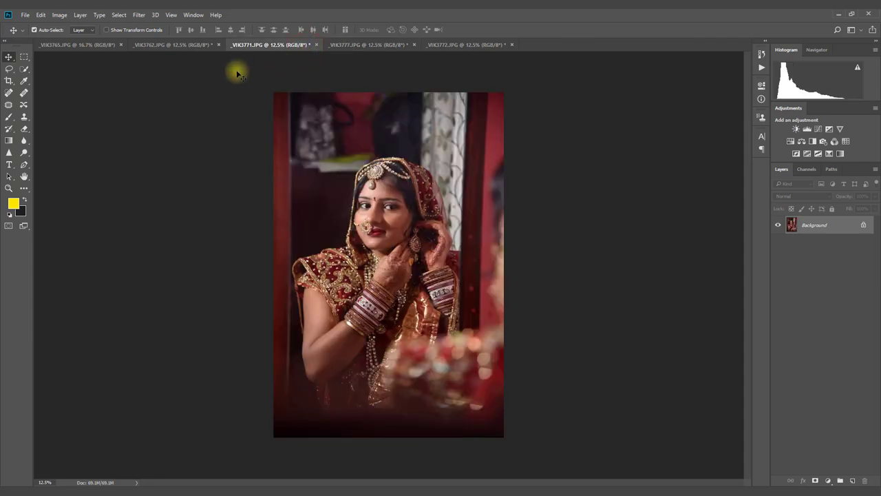
{"action": "left_click", "coordinate": [171, 46]}
{"action": "left_click", "coordinate": [84, 47]}
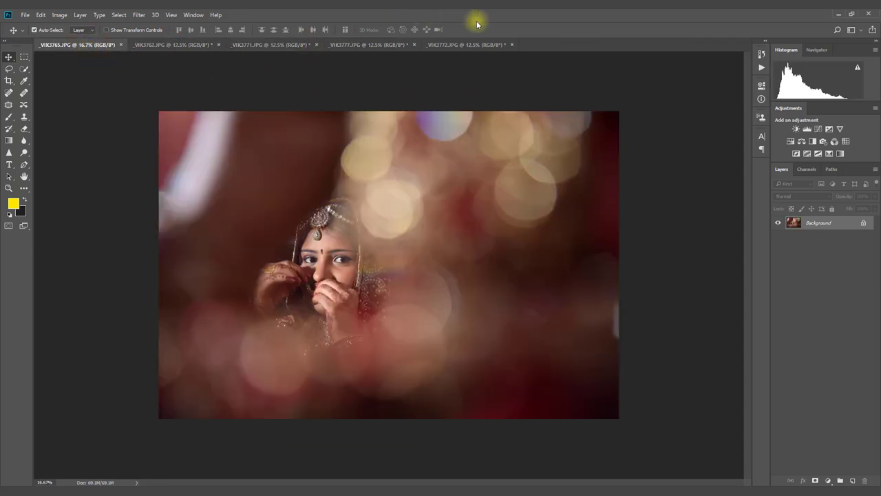
{"action": "left_click", "coordinate": [463, 44]}
{"action": "left_click", "coordinate": [24, 15]}
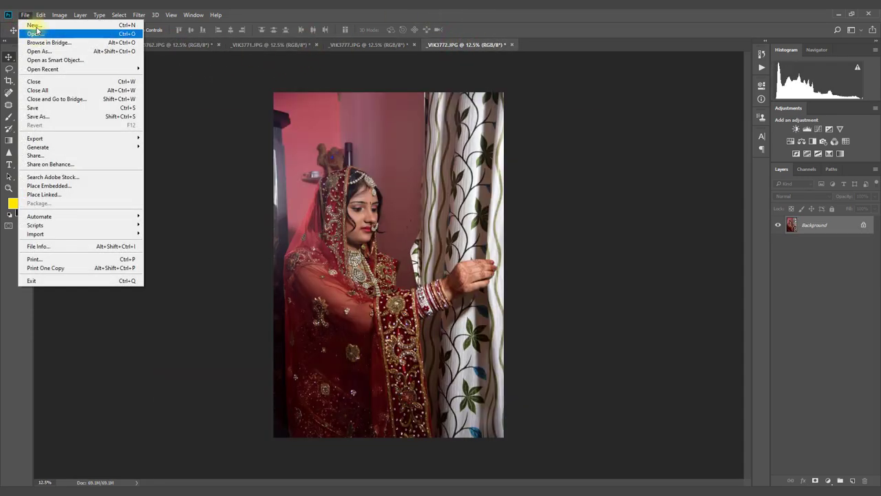
Create a new 36 × 12 in document at 300 ppi.
{"action": "left_click", "coordinate": [35, 25]}
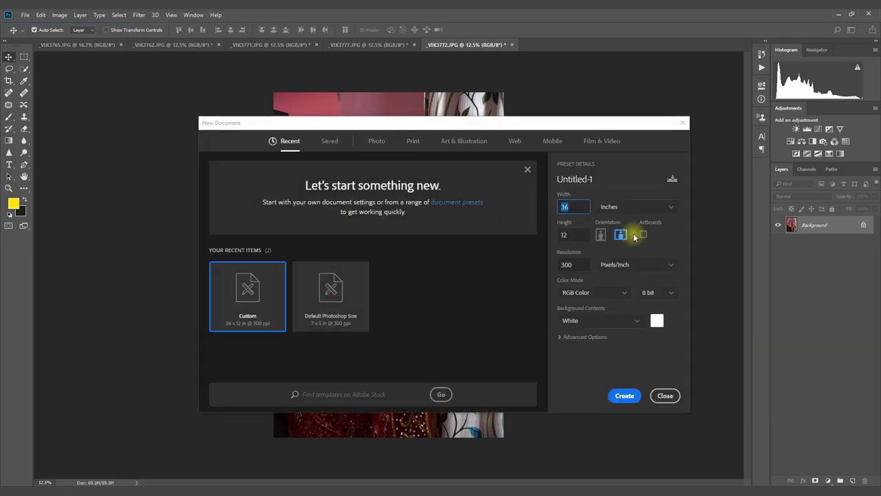
{"action": "key", "text": "Tab"}
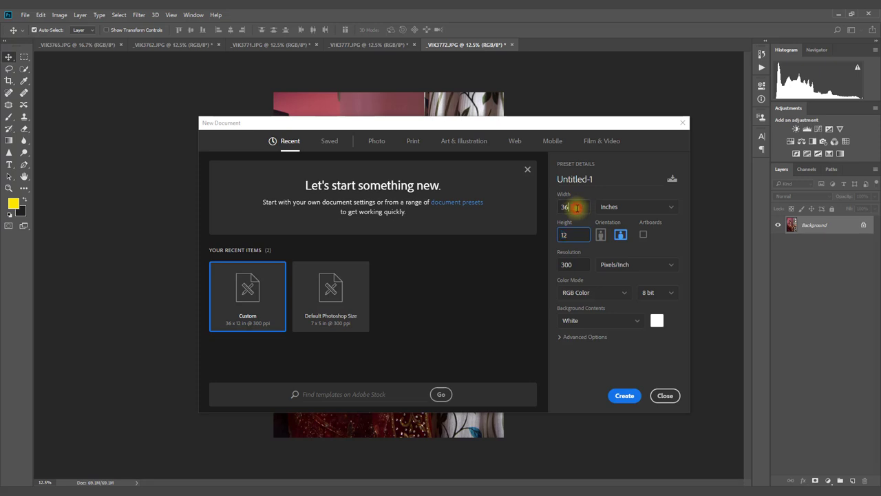
{"action": "left_click", "coordinate": [611, 398]}
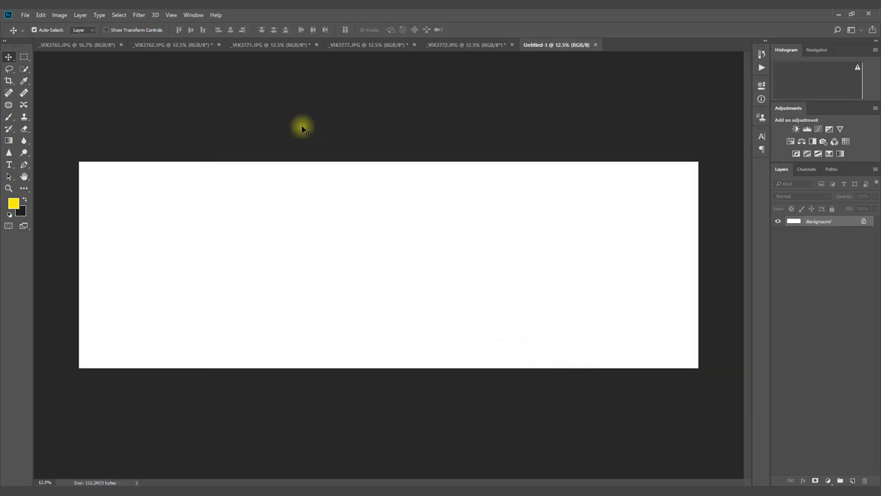
Add a new guide layout with 2 columns and margin guides.
{"action": "left_click", "coordinate": [171, 15]}
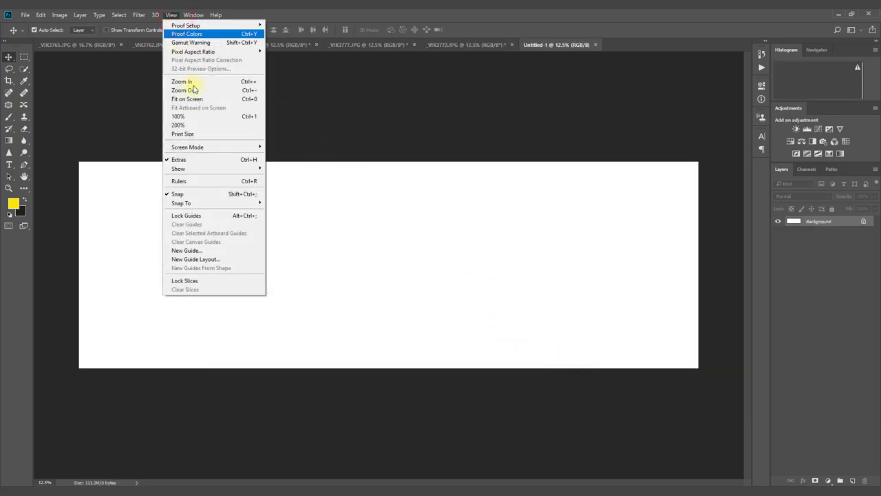
{"action": "left_click", "coordinate": [203, 260]}
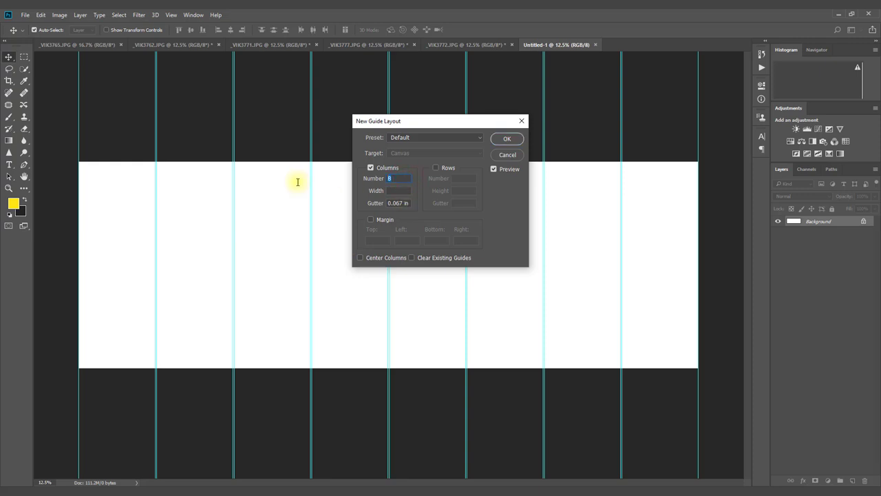
{"action": "type", "text": "2"}
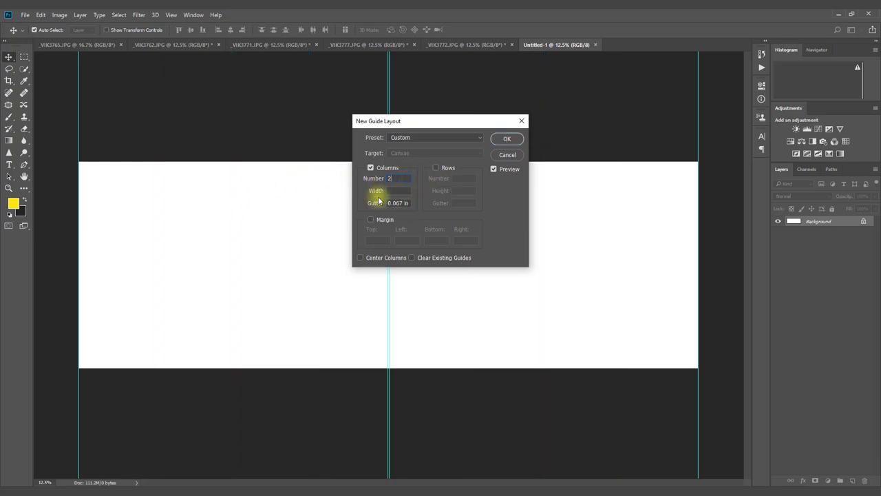
{"action": "left_click", "coordinate": [369, 220]}
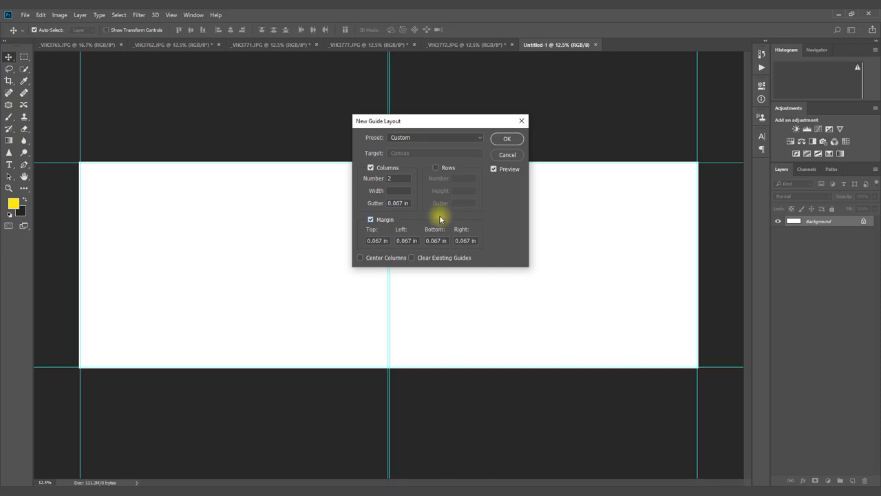
{"action": "left_click", "coordinate": [507, 139]}
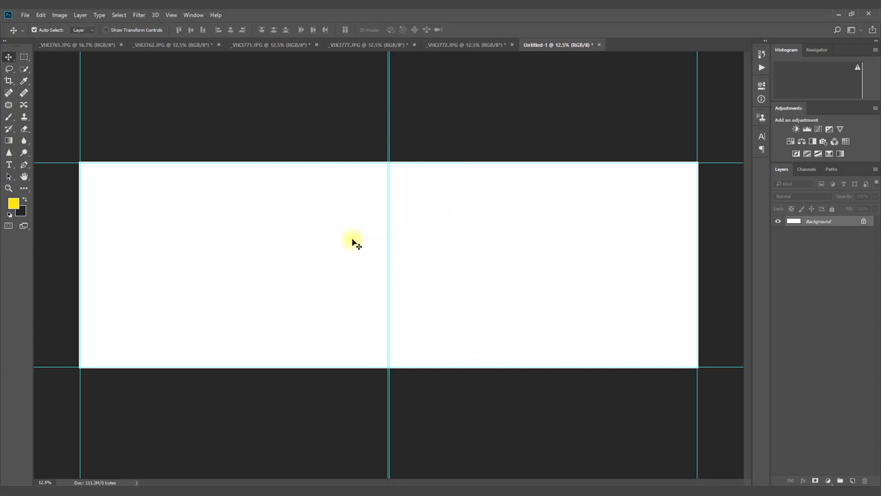
{"action": "left_click", "coordinate": [102, 45]}
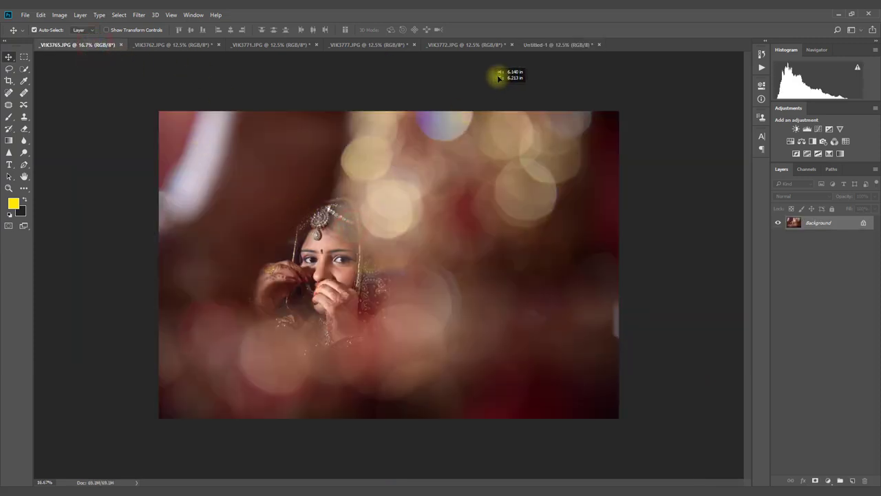
Drag the bokeh bride photo _VIK3765 into the spread to fill the left page.
{"action": "mouse_move", "coordinate": [498, 78]}
{"action": "left_mouse_down"}
{"action": "mouse_move", "coordinate": [522, 56]}
{"action": "mouse_move", "coordinate": [429, 137]}
{"action": "mouse_move", "coordinate": [255, 227]}
{"action": "mouse_move", "coordinate": [310, 251]}
{"action": "mouse_move", "coordinate": [318, 264]}
{"action": "mouse_move", "coordinate": [308, 292]}
{"action": "mouse_move", "coordinate": [315, 292]}
{"action": "mouse_move", "coordinate": [303, 294]}
{"action": "left_mouse_up"}
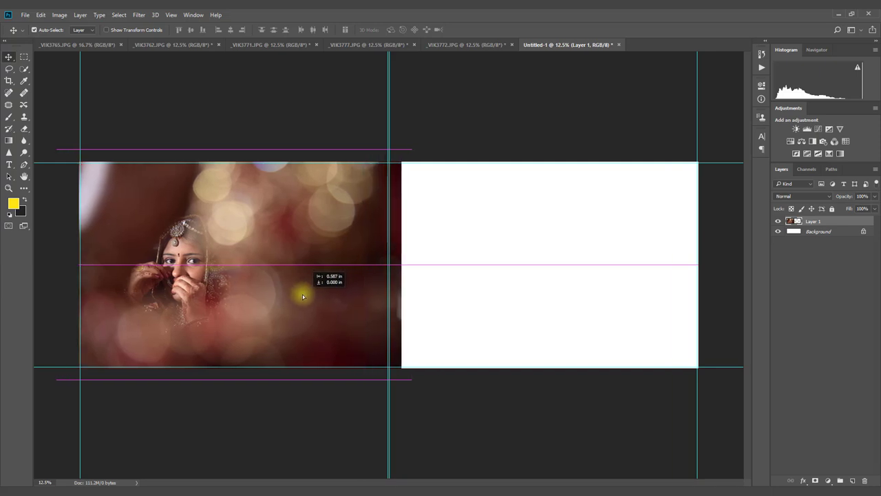
{"action": "left_click", "coordinate": [80, 45]}
{"action": "left_click", "coordinate": [174, 45]}
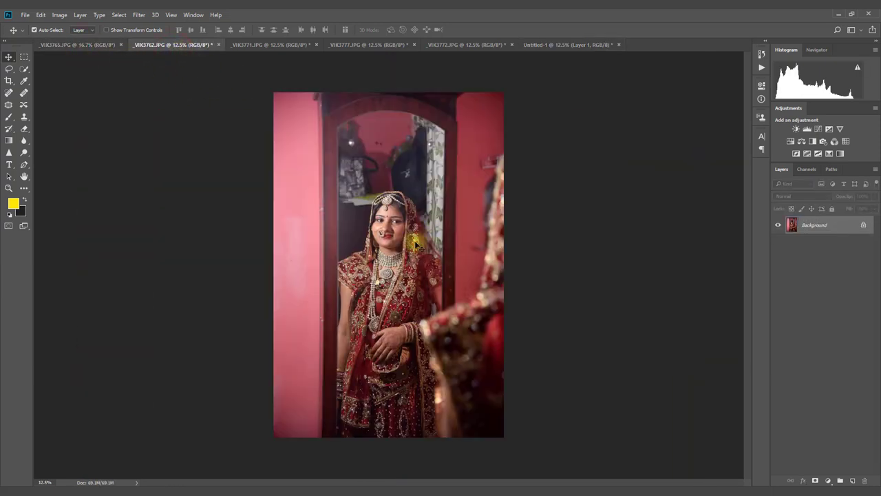
Add the mirror photo _VIK3762, scaled to 40.64%, on the right page.
{"action": "mouse_move", "coordinate": [381, 219]}
{"action": "left_mouse_down"}
{"action": "mouse_move", "coordinate": [510, 66]}
{"action": "mouse_move", "coordinate": [496, 244]}
{"action": "left_mouse_up"}
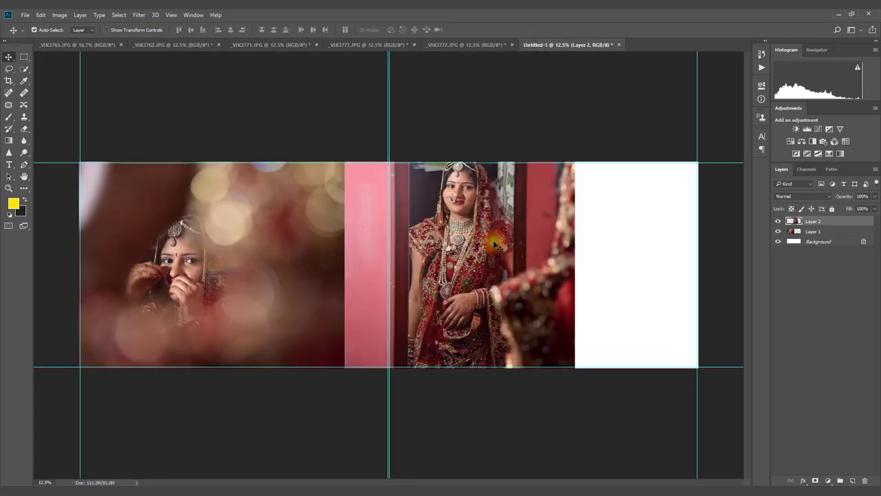
{"action": "key", "text": "ctrl+t"}
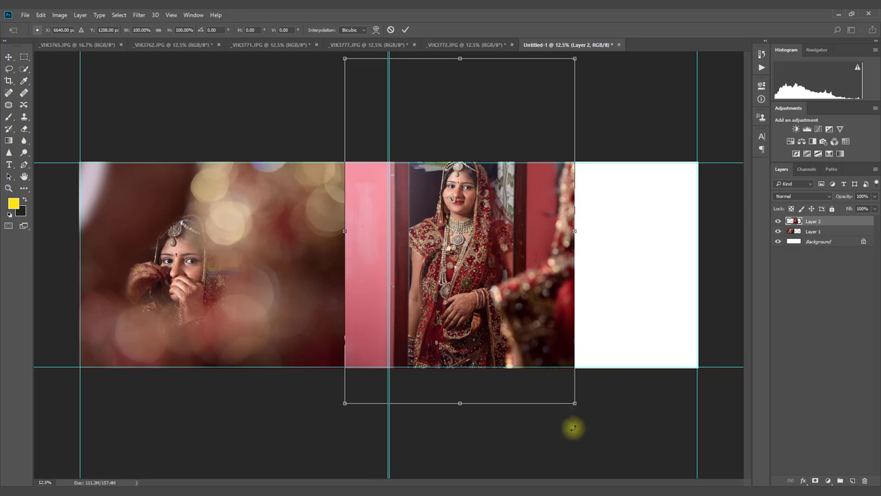
{"action": "left_click_drag", "start_coordinate": [574, 403], "coordinate": [437, 197]}
{"action": "left_click_drag", "start_coordinate": [420, 153], "coordinate": [465, 288]}
{"action": "left_click", "coordinate": [405, 30]}
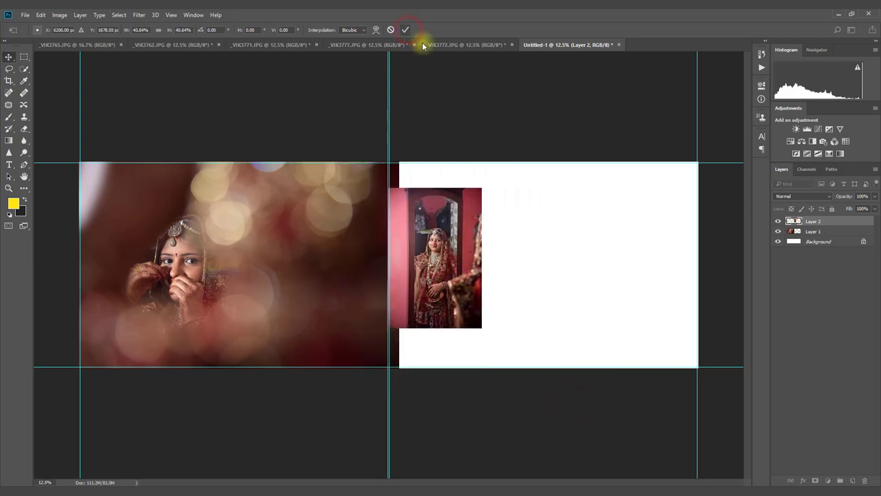
{"action": "left_click", "coordinate": [279, 45]}
{"action": "left_click", "coordinate": [197, 45]}
{"action": "left_click", "coordinate": [293, 46]}
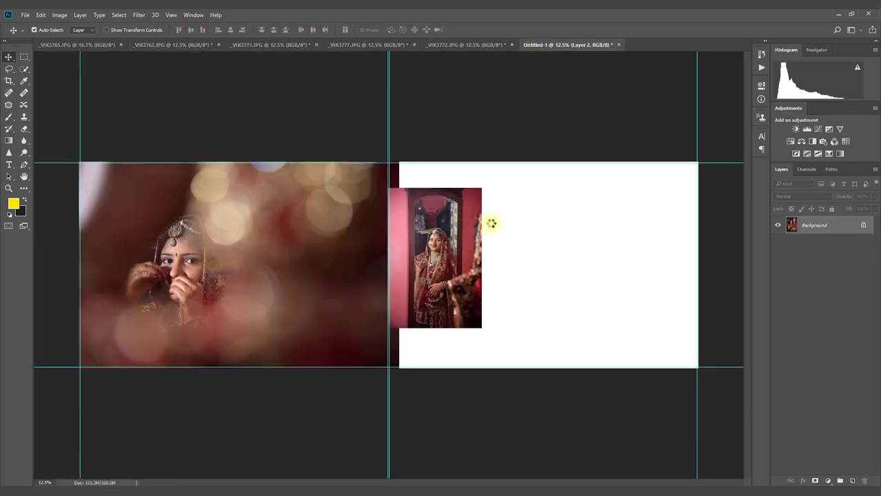
Place the earring photo _VIK3771 at about 69% scale against the right edge.
{"action": "left_click_drag", "start_coordinate": [540, 49], "coordinate": [476, 240]}
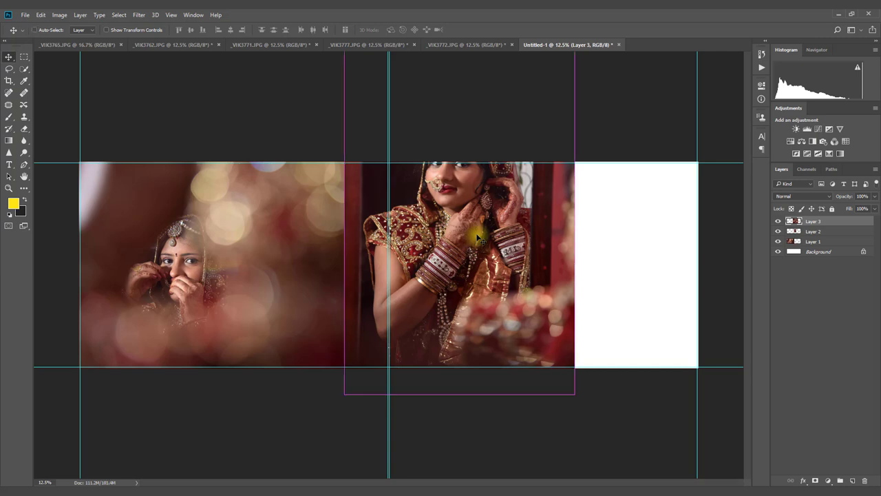
{"action": "key", "text": "ctrl+t"}
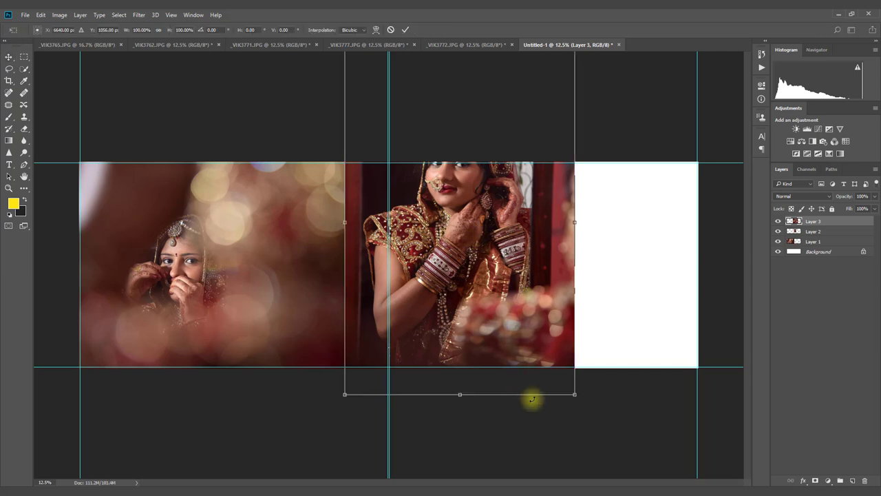
{"action": "mouse_move", "coordinate": [574, 394]}
{"action": "left_mouse_down"}
{"action": "mouse_move", "coordinate": [491, 261]}
{"action": "mouse_move", "coordinate": [672, 314]}
{"action": "mouse_move", "coordinate": [646, 299]}
{"action": "left_mouse_up"}
{"action": "left_click_drag", "start_coordinate": [554, 147], "coordinate": [543, 135]}
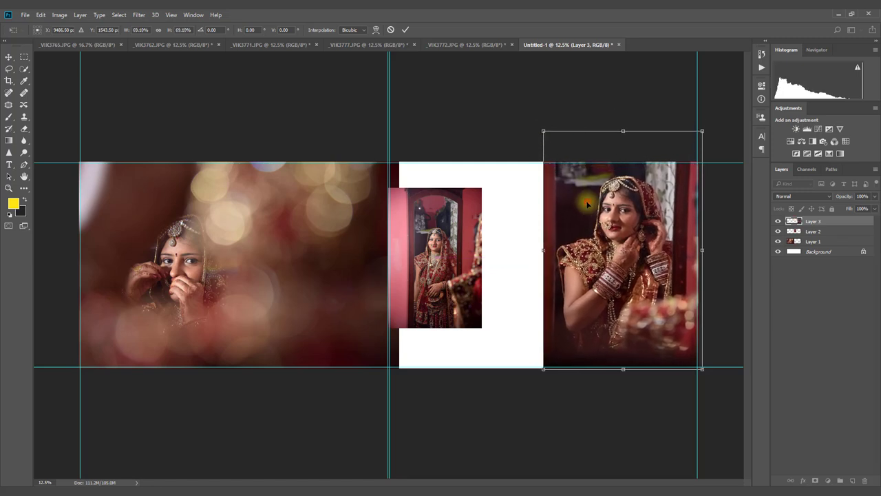
{"action": "left_click_drag", "start_coordinate": [588, 203], "coordinate": [590, 207]}
{"action": "key", "text": "Return"}
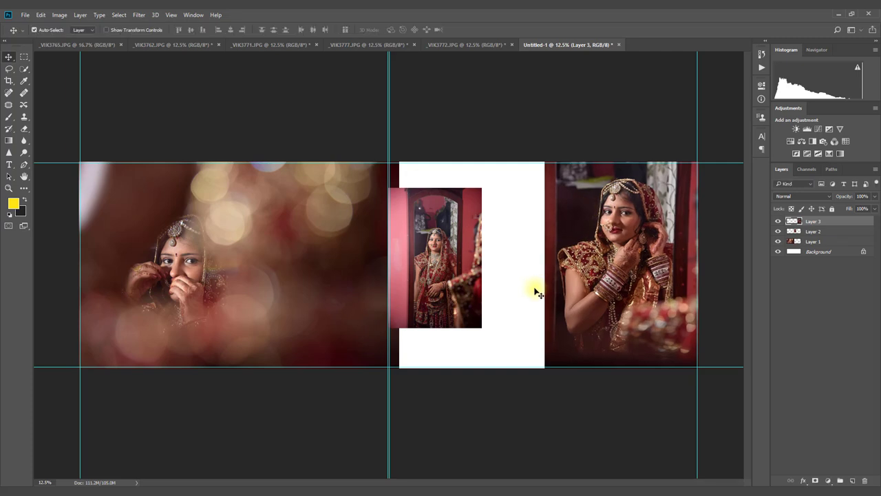
Add the close-up portrait _VIK3777 at about 50% beside the bokeh bride on the left page.
{"action": "left_click", "coordinate": [390, 48]}
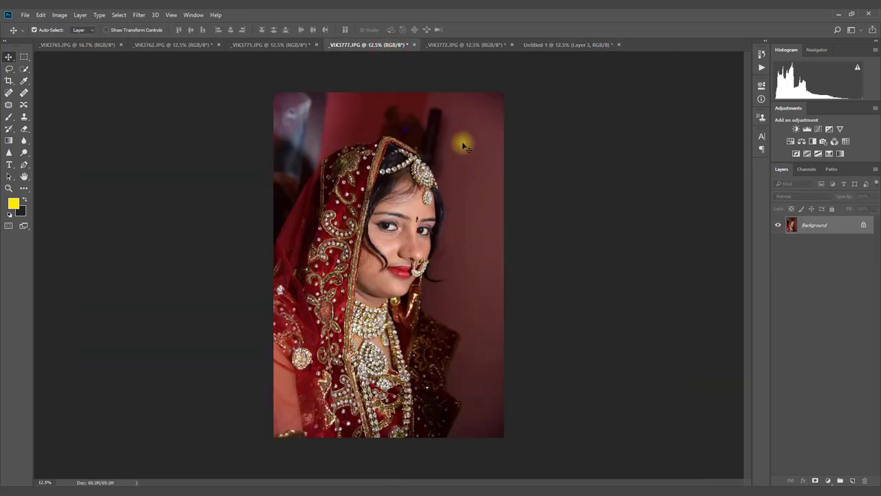
{"action": "mouse_move", "coordinate": [468, 163]}
{"action": "left_mouse_down"}
{"action": "mouse_move", "coordinate": [560, 50]}
{"action": "mouse_move", "coordinate": [306, 250]}
{"action": "left_mouse_up"}
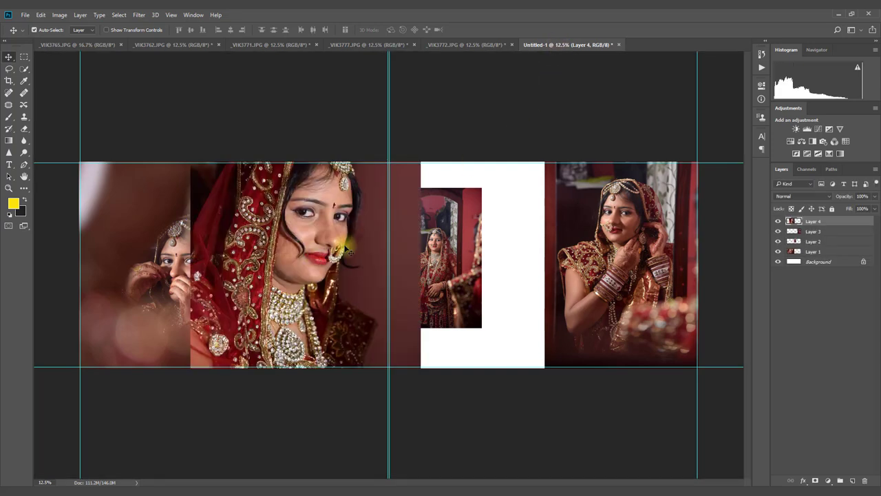
{"action": "key", "text": "ctrl+t"}
{"action": "left_click_drag", "start_coordinate": [419, 80], "coordinate": [339, 203]}
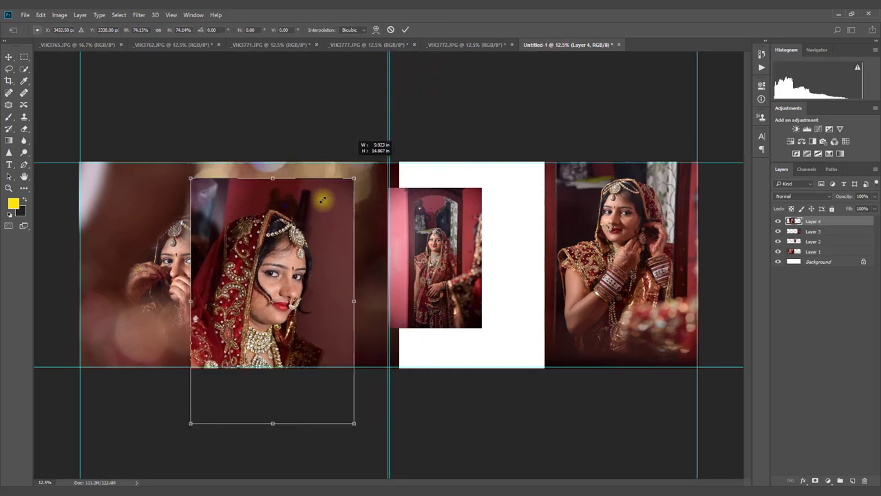
{"action": "left_click_drag", "start_coordinate": [294, 270], "coordinate": [342, 219]}
{"action": "left_click_drag", "start_coordinate": [386, 151], "coordinate": [365, 180]}
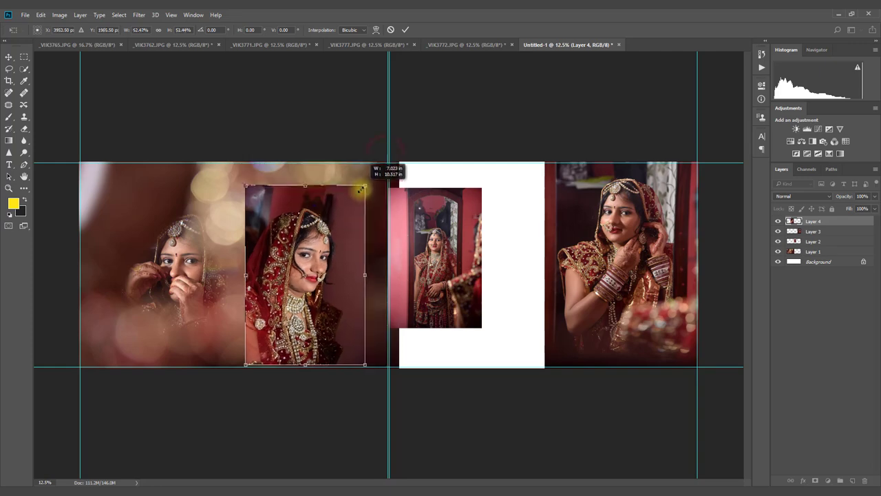
{"action": "left_click_drag", "start_coordinate": [339, 215], "coordinate": [345, 211]}
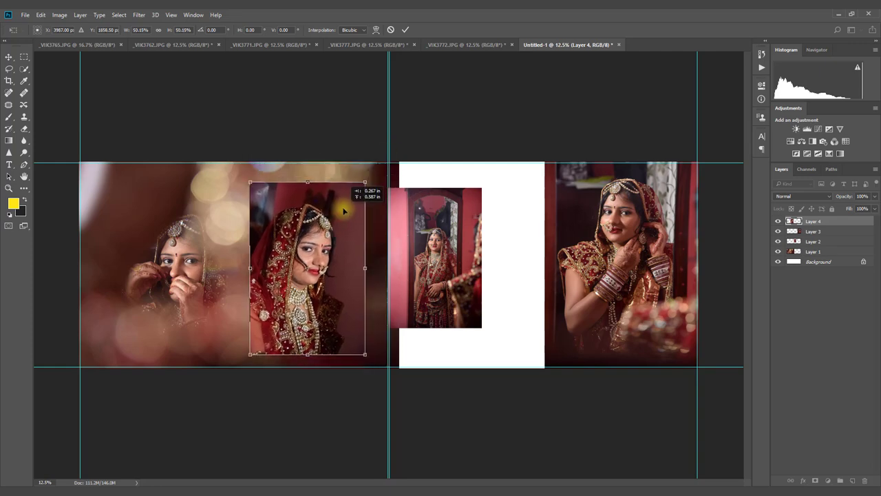
{"action": "left_click", "coordinate": [404, 32]}
Place the curtain photo at about 49% in the right page's white area, shifting the mirror photo.
{"action": "left_click", "coordinate": [454, 46]}
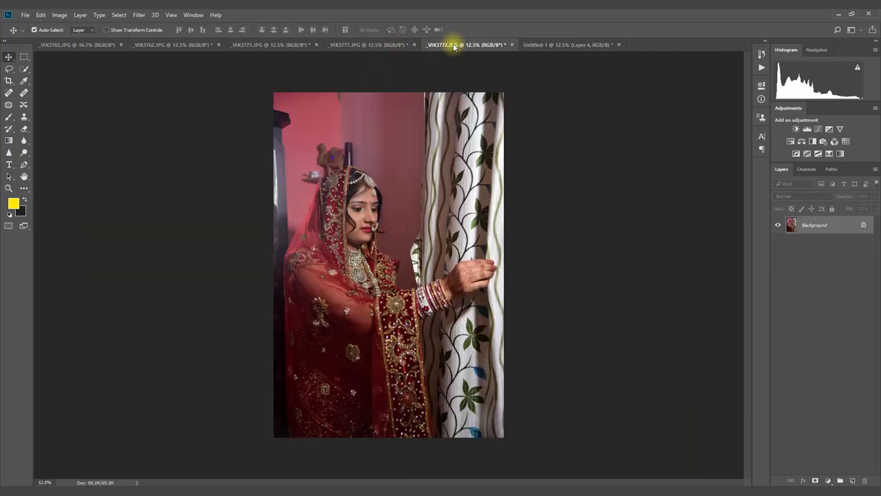
{"action": "left_click", "coordinate": [389, 45]}
{"action": "left_click", "coordinate": [453, 45]}
{"action": "left_click_drag", "start_coordinate": [533, 88], "coordinate": [520, 250]}
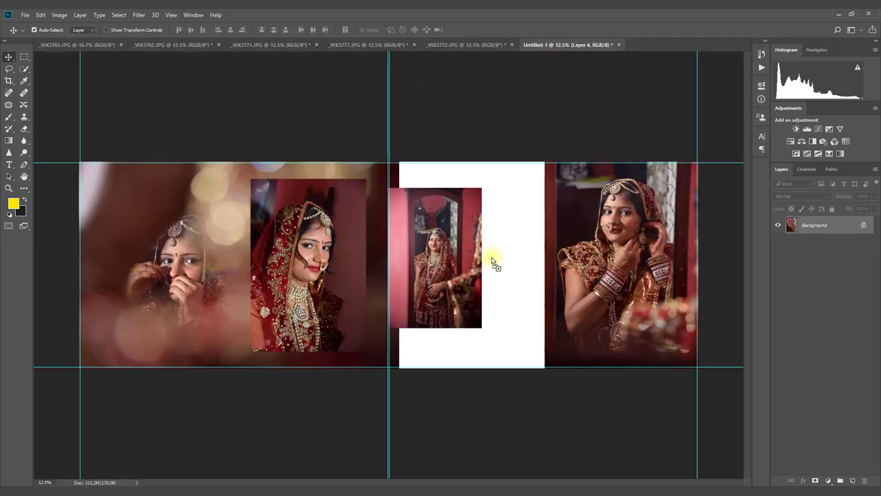
{"action": "key", "text": "ctrl+t"}
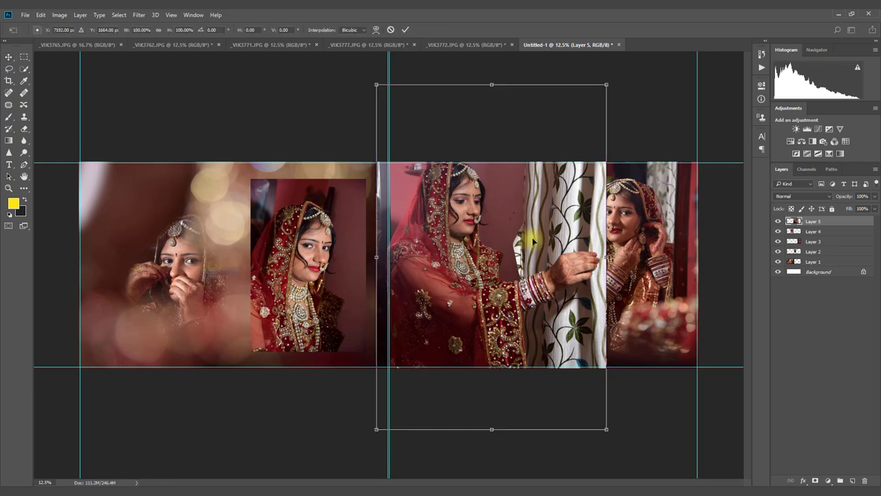
{"action": "left_click_drag", "start_coordinate": [607, 86], "coordinate": [511, 228]}
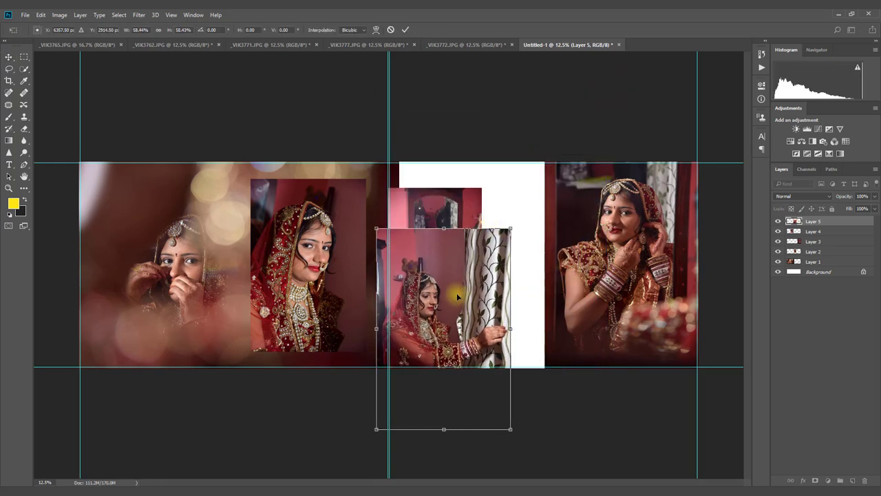
{"action": "mouse_move", "coordinate": [456, 300]}
{"action": "left_mouse_down"}
{"action": "mouse_move", "coordinate": [461, 229]}
{"action": "mouse_move", "coordinate": [469, 228]}
{"action": "left_mouse_up"}
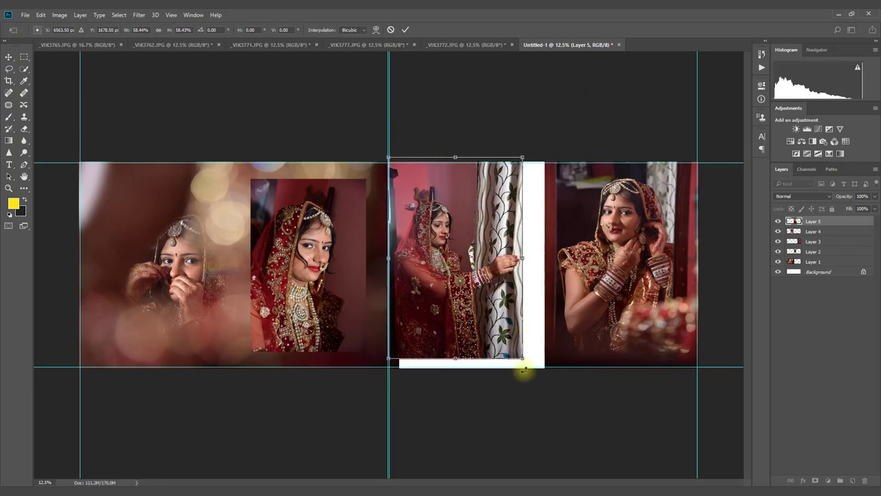
{"action": "mouse_move", "coordinate": [524, 358]}
{"action": "left_mouse_down"}
{"action": "mouse_move", "coordinate": [543, 384]}
{"action": "mouse_move", "coordinate": [506, 331]}
{"action": "left_mouse_up"}
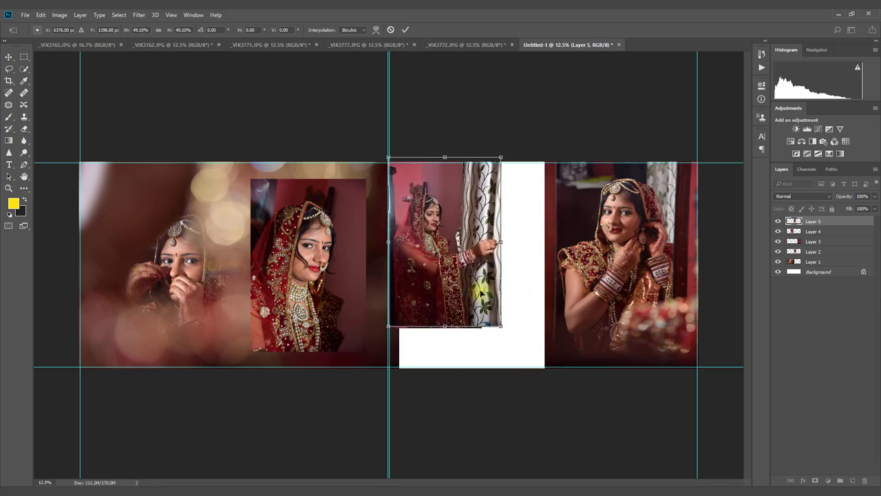
{"action": "left_click_drag", "start_coordinate": [485, 289], "coordinate": [492, 300]}
{"action": "left_click", "coordinate": [403, 29]}
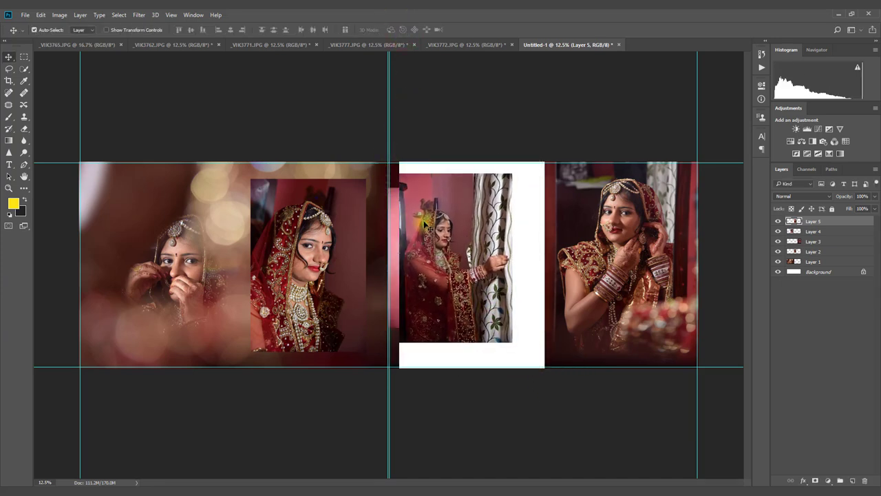
{"action": "mouse_move", "coordinate": [437, 245]}
{"action": "left_mouse_down"}
{"action": "mouse_move", "coordinate": [492, 265]}
{"action": "mouse_move", "coordinate": [477, 266]}
{"action": "left_mouse_up"}
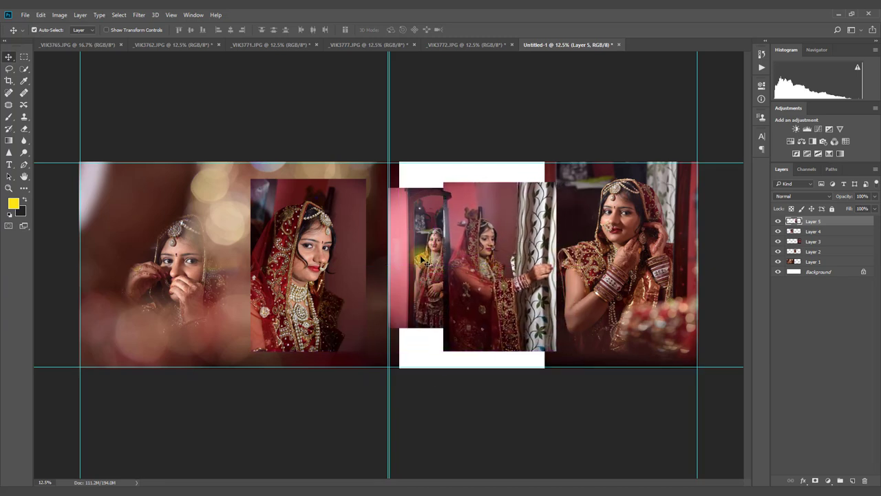
{"action": "left_click_drag", "start_coordinate": [422, 259], "coordinate": [313, 249]}
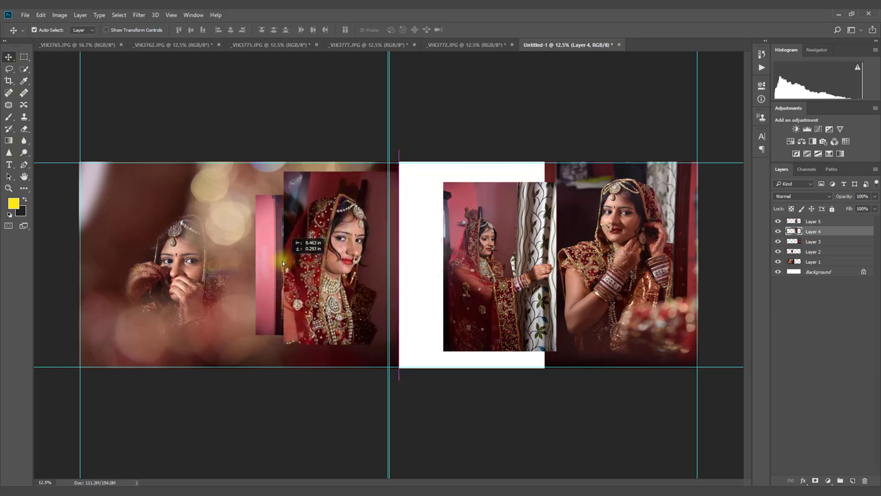
Resize the curtain photo to about 183% and align it with the right page's edge.
{"action": "mouse_move", "coordinate": [432, 257]}
{"action": "left_mouse_down"}
{"action": "mouse_move", "coordinate": [273, 271]}
{"action": "mouse_move", "coordinate": [441, 262]}
{"action": "left_mouse_up"}
{"action": "left_click", "coordinate": [505, 268]}
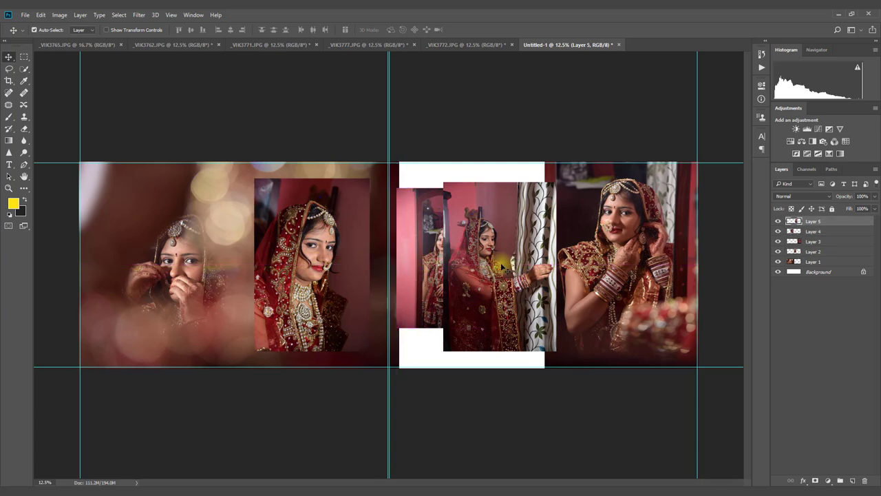
{"action": "key", "text": "ctrl+t"}
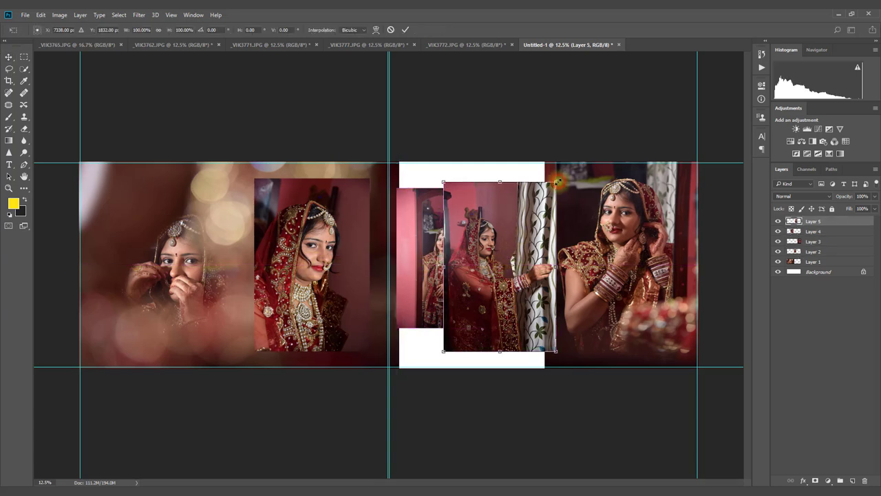
{"action": "left_click_drag", "start_coordinate": [557, 182], "coordinate": [527, 226]}
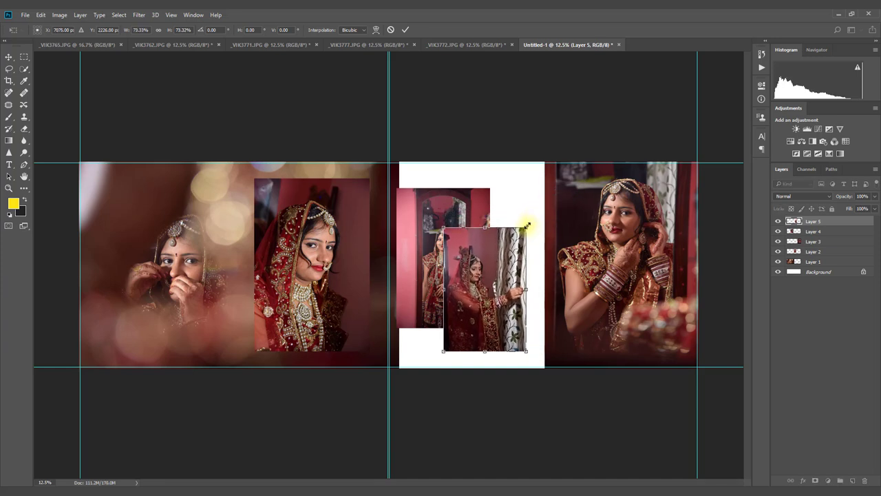
{"action": "left_click", "coordinate": [405, 30]}
{"action": "mouse_move", "coordinate": [620, 234]}
{"action": "left_mouse_down"}
{"action": "mouse_move", "coordinate": [480, 234]}
{"action": "mouse_move", "coordinate": [629, 245]}
{"action": "mouse_move", "coordinate": [597, 234]}
{"action": "left_mouse_up"}
{"action": "key", "text": "ctrl+t"}
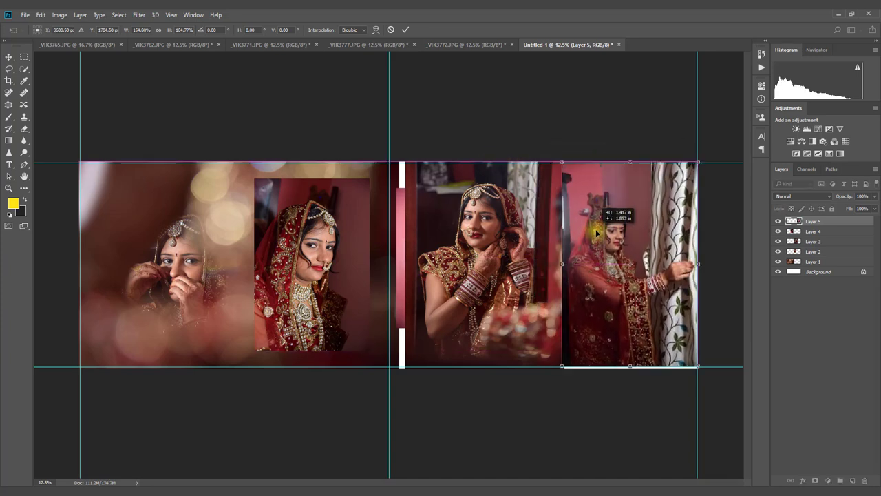
{"action": "mouse_move", "coordinate": [565, 157]}
{"action": "left_mouse_down"}
{"action": "mouse_move", "coordinate": [588, 192]}
{"action": "mouse_move", "coordinate": [561, 180]}
{"action": "left_mouse_up"}
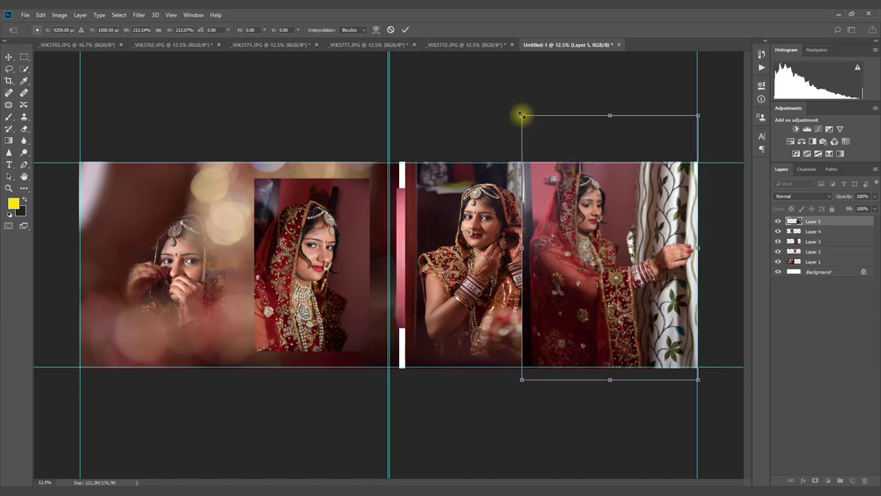
{"action": "left_click_drag", "start_coordinate": [521, 115], "coordinate": [567, 137]}
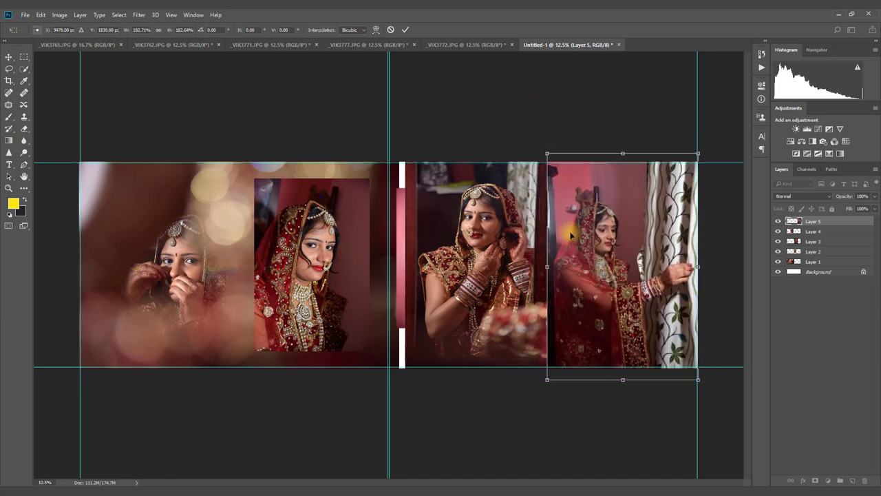
{"action": "left_click_drag", "start_coordinate": [571, 235], "coordinate": [571, 223]}
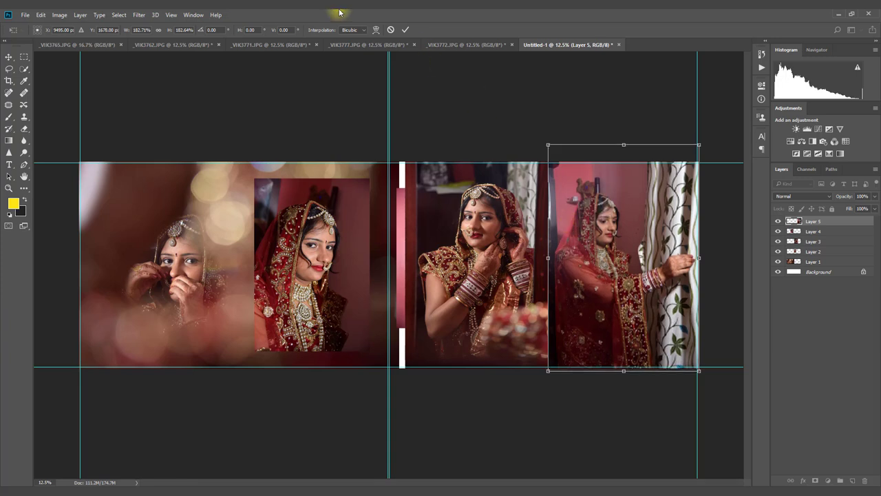
{"action": "left_click", "coordinate": [407, 30]}
Shrink the earring portrait to about 68% and move it left and down.
{"action": "left_click", "coordinate": [486, 241]}
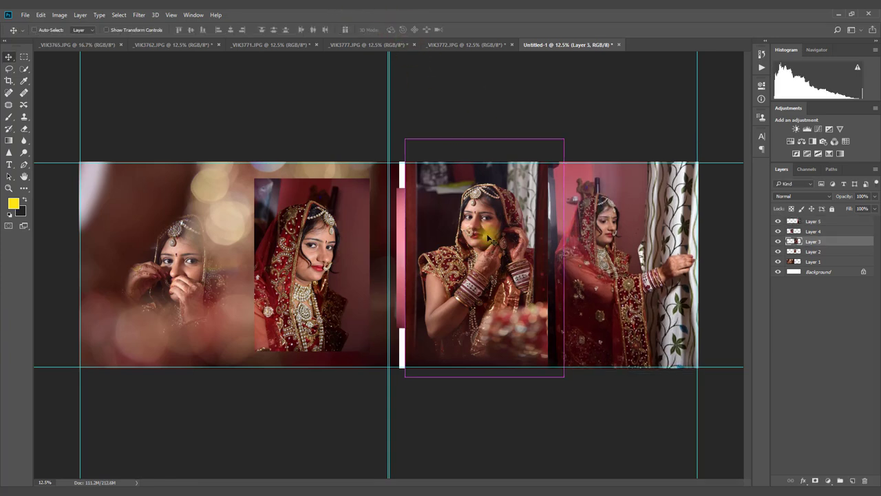
{"action": "key", "text": "ctrl+t"}
{"action": "left_click_drag", "start_coordinate": [565, 139], "coordinate": [517, 217]}
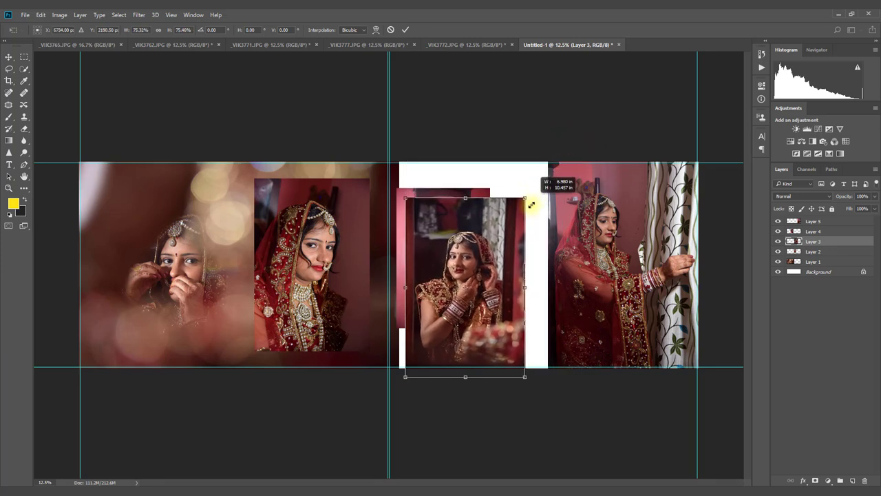
{"action": "mouse_move", "coordinate": [484, 273]}
{"action": "left_mouse_down"}
{"action": "mouse_move", "coordinate": [467, 231]}
{"action": "mouse_move", "coordinate": [465, 243]}
{"action": "left_mouse_up"}
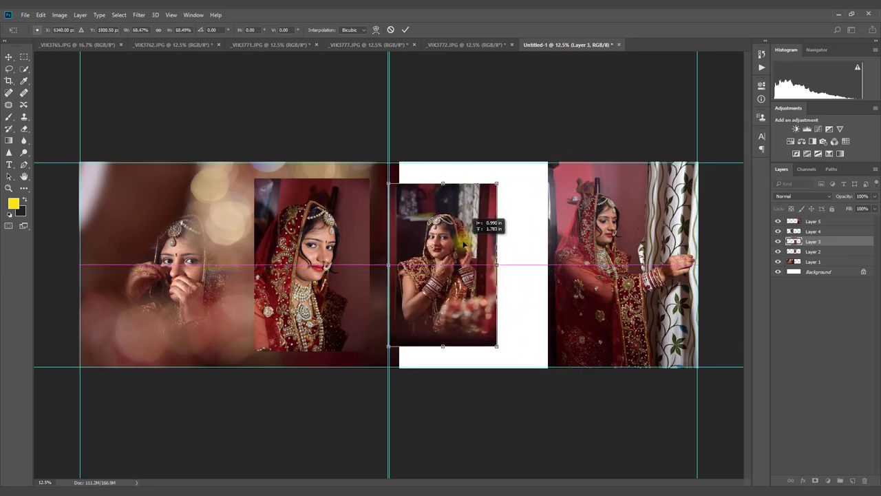
{"action": "left_click", "coordinate": [404, 30]}
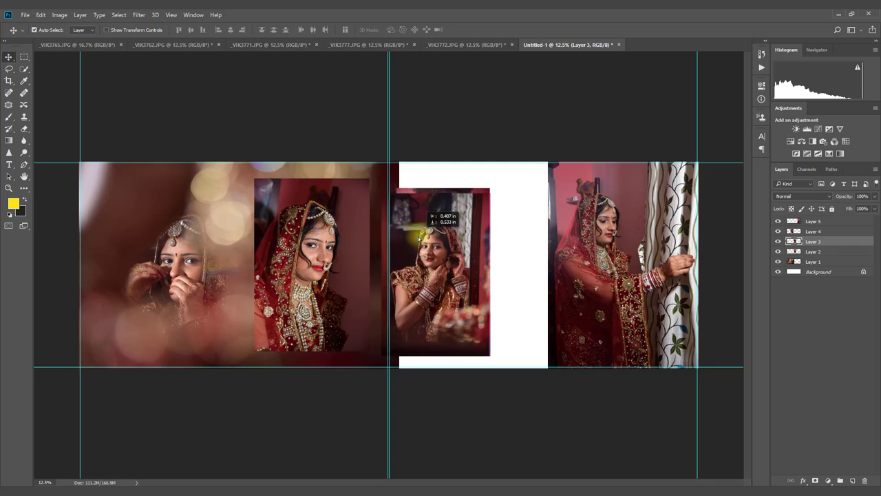
{"action": "left_click_drag", "start_coordinate": [448, 262], "coordinate": [430, 282]}
Enlarge the mirror photo to about 126% beside the earring portrait.
{"action": "mouse_move", "coordinate": [503, 196]}
{"action": "left_mouse_down"}
{"action": "mouse_move", "coordinate": [518, 196]}
{"action": "mouse_move", "coordinate": [533, 246]}
{"action": "left_mouse_up"}
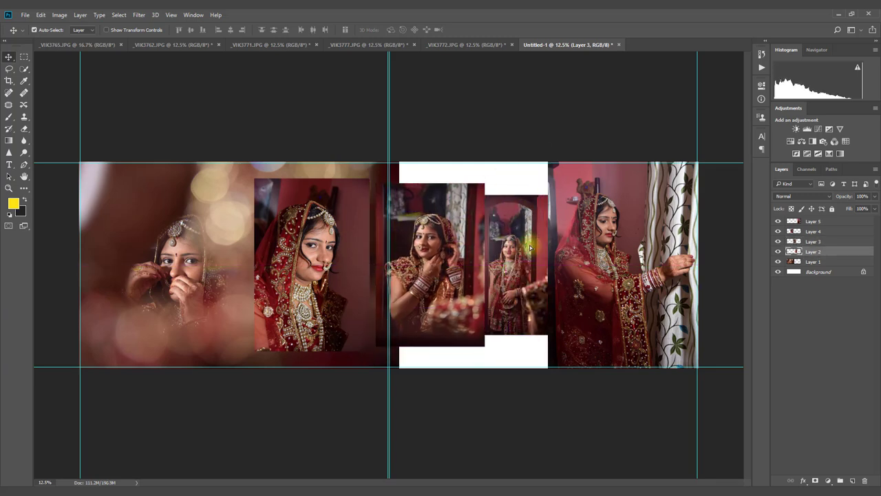
{"action": "key", "text": "ctrl+t"}
{"action": "left_click_drag", "start_coordinate": [557, 209], "coordinate": [551, 234]}
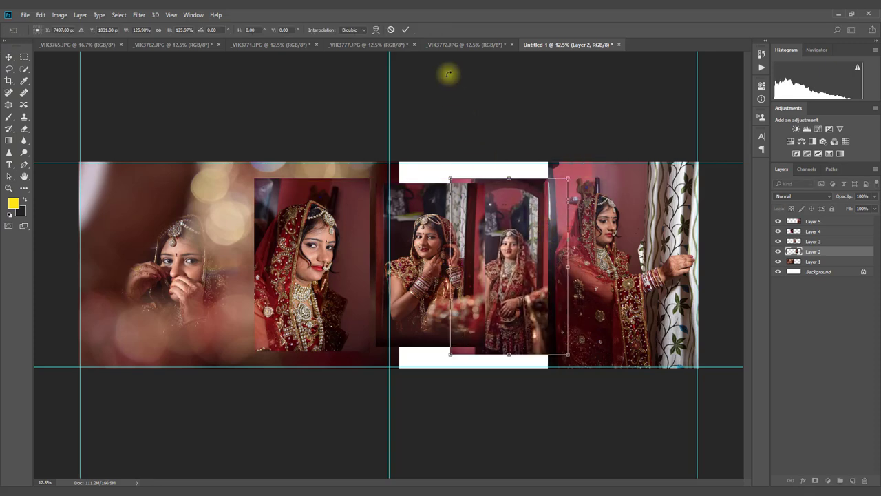
{"action": "left_click", "coordinate": [406, 30]}
{"action": "mouse_move", "coordinate": [453, 230]}
{"action": "left_mouse_down"}
{"action": "mouse_move", "coordinate": [445, 230]}
{"action": "mouse_move", "coordinate": [522, 224]}
{"action": "mouse_move", "coordinate": [512, 249]}
{"action": "left_mouse_up"}
{"action": "left_click", "coordinate": [581, 235]}
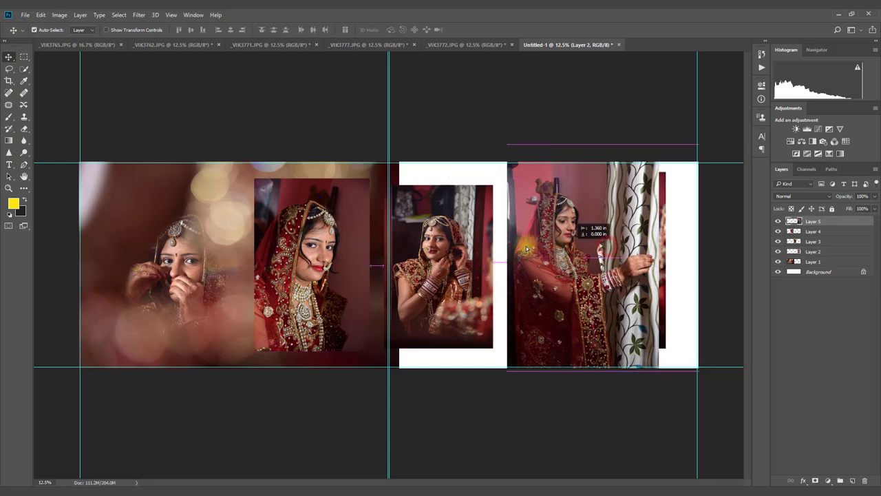
Shrink the curtain photo to about 63% and enlarge the mirror photo to 132% at the right edge.
{"action": "key", "text": "ctrl+t"}
{"action": "mouse_move", "coordinate": [606, 162]}
{"action": "left_mouse_down"}
{"action": "mouse_move", "coordinate": [540, 246]}
{"action": "mouse_move", "coordinate": [553, 219]}
{"action": "left_mouse_up"}
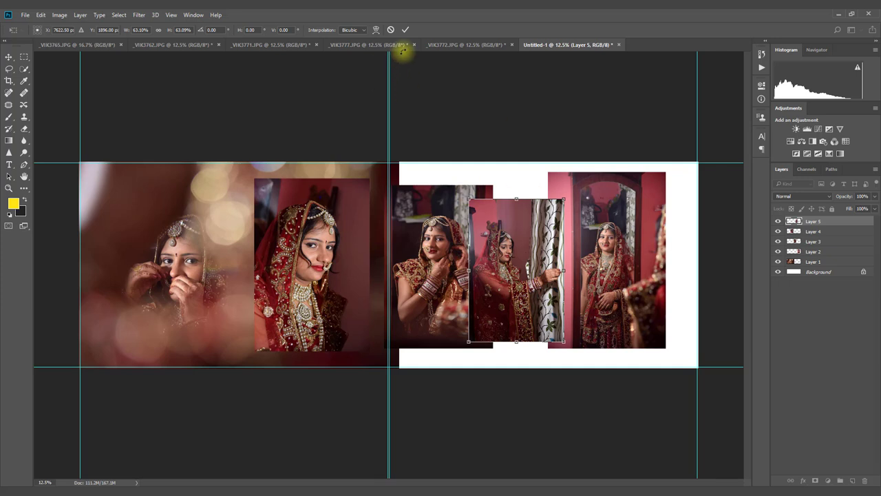
{"action": "left_click", "coordinate": [406, 30]}
{"action": "left_click_drag", "start_coordinate": [629, 248], "coordinate": [654, 254]}
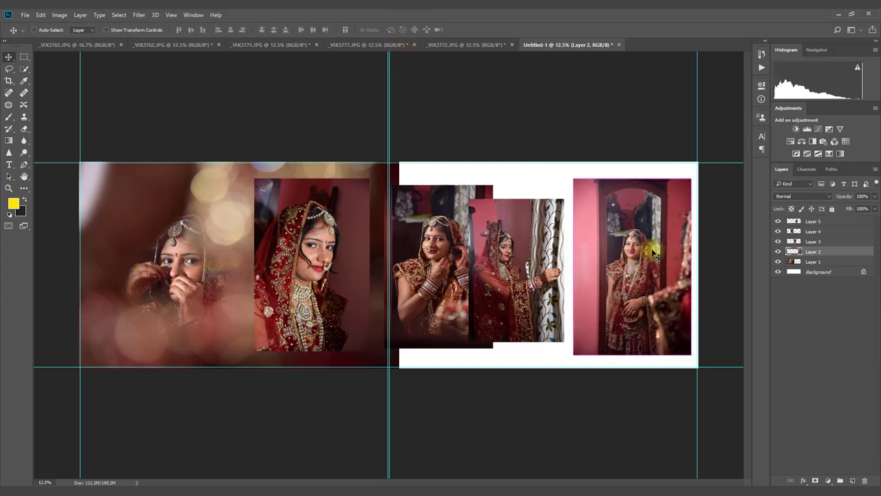
{"action": "key", "text": "ctrl+t"}
{"action": "left_click_drag", "start_coordinate": [575, 179], "coordinate": [555, 148]}
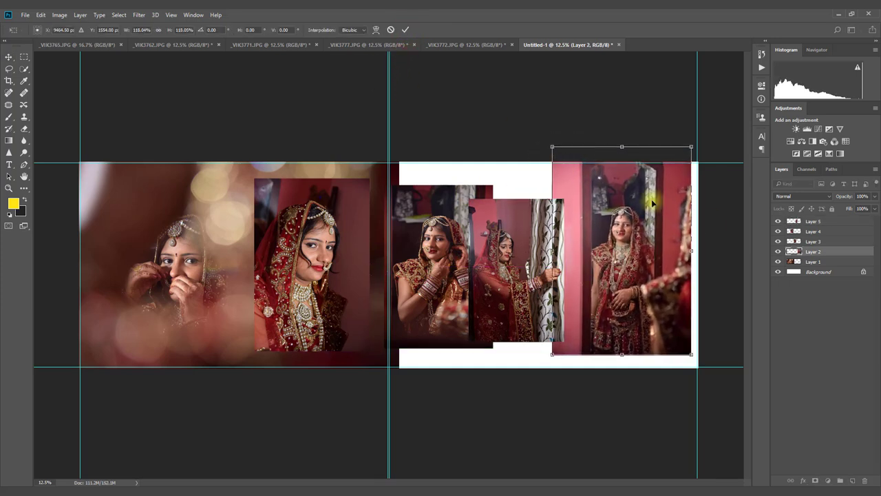
{"action": "left_click_drag", "start_coordinate": [653, 201], "coordinate": [656, 217]}
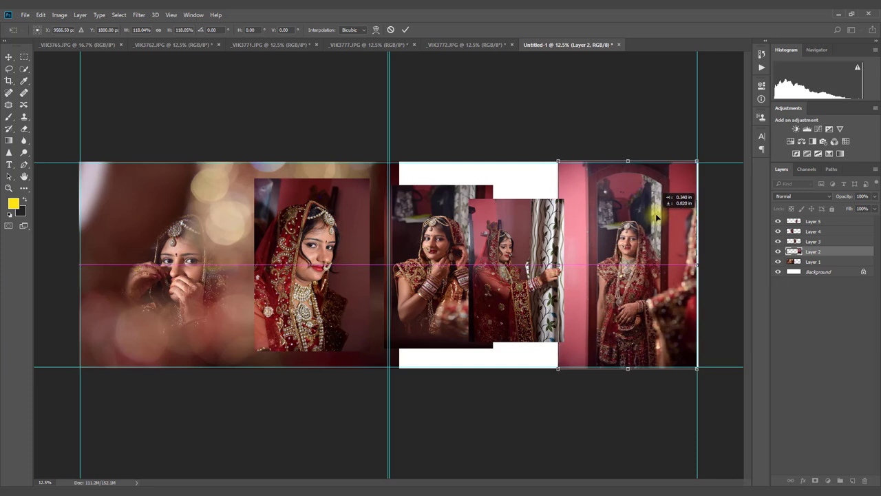
{"action": "left_click_drag", "start_coordinate": [558, 163], "coordinate": [532, 138]}
{"action": "left_click_drag", "start_coordinate": [604, 192], "coordinate": [606, 196]}
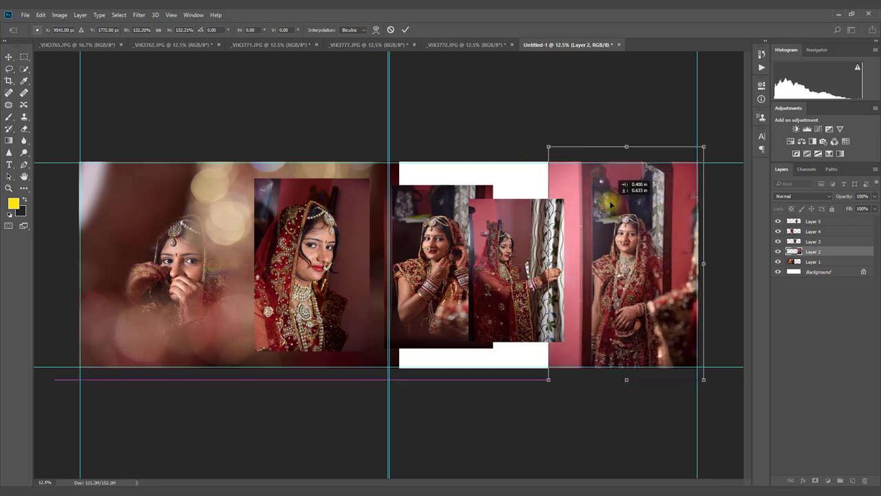
{"action": "key", "text": "Return"}
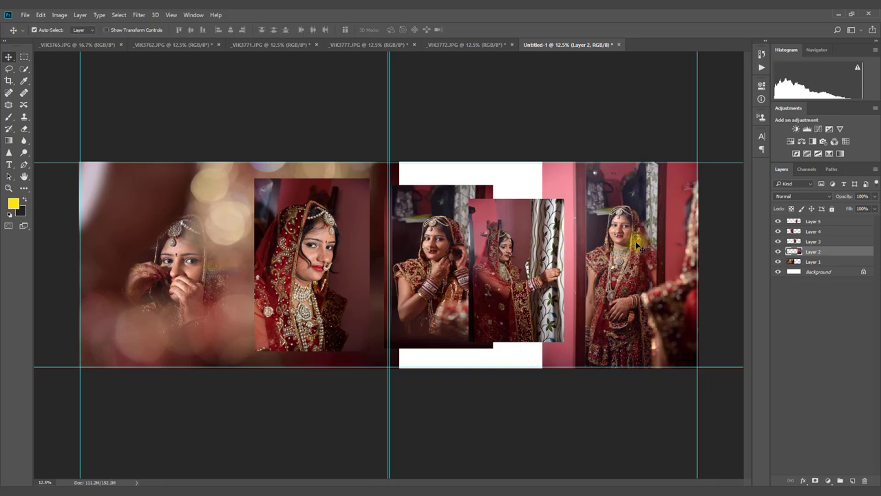
Duplicate Layer 1 and scale the copy to about 198% to fill the right page.
{"action": "left_click", "coordinate": [228, 253]}
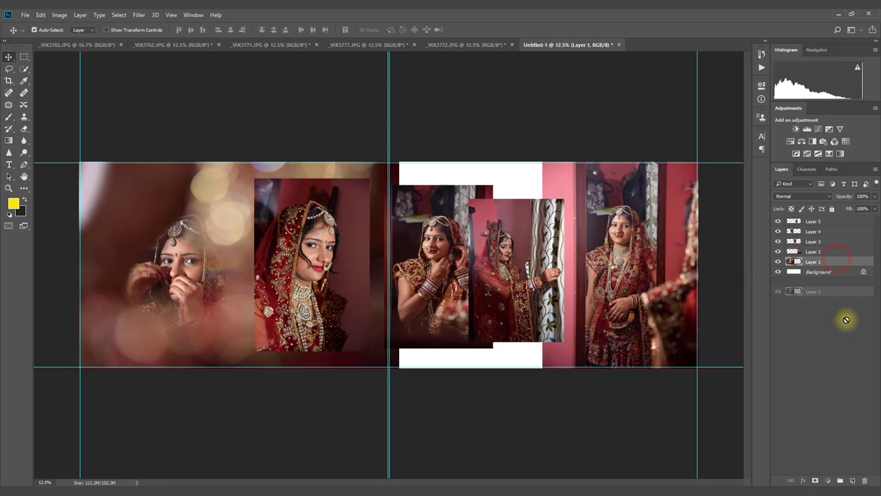
{"action": "left_click_drag", "start_coordinate": [836, 262], "coordinate": [852, 481]}
{"action": "left_click_drag", "start_coordinate": [829, 269], "coordinate": [823, 273]}
{"action": "key", "text": "ctrl+t"}
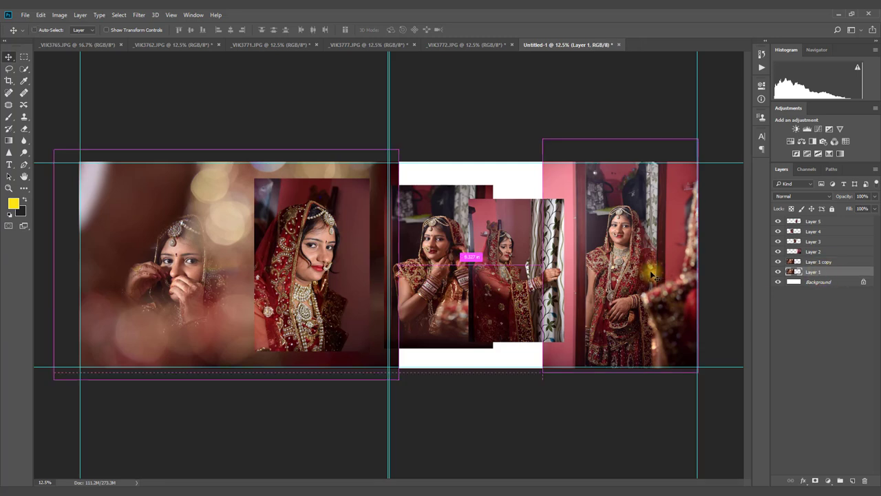
{"action": "left_click_drag", "start_coordinate": [396, 378], "coordinate": [721, 468]}
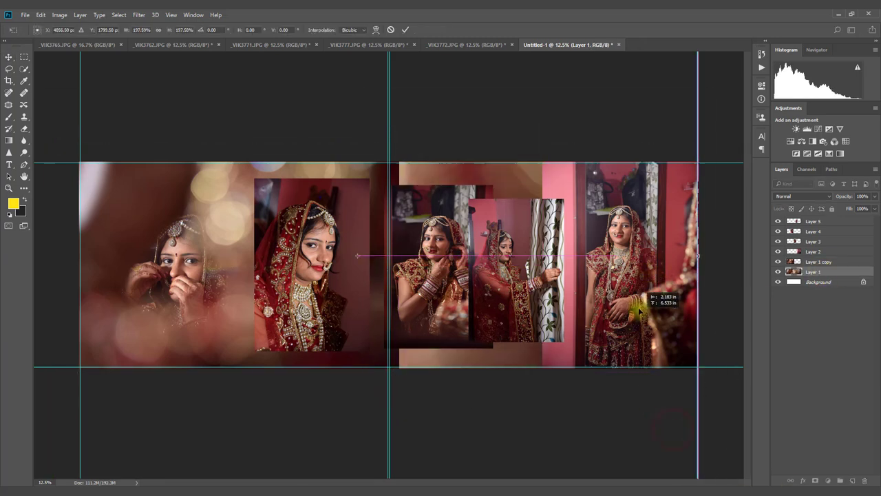
{"action": "left_click_drag", "start_coordinate": [659, 295], "coordinate": [657, 304]}
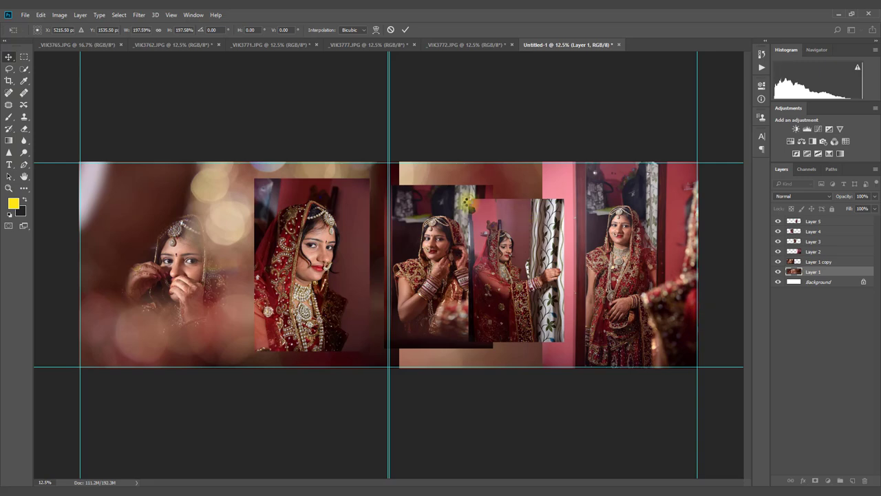
{"action": "key", "text": "Return"}
Apply a 4-pixel Gaussian Blur to the right-page background.
{"action": "left_click", "coordinate": [138, 14]}
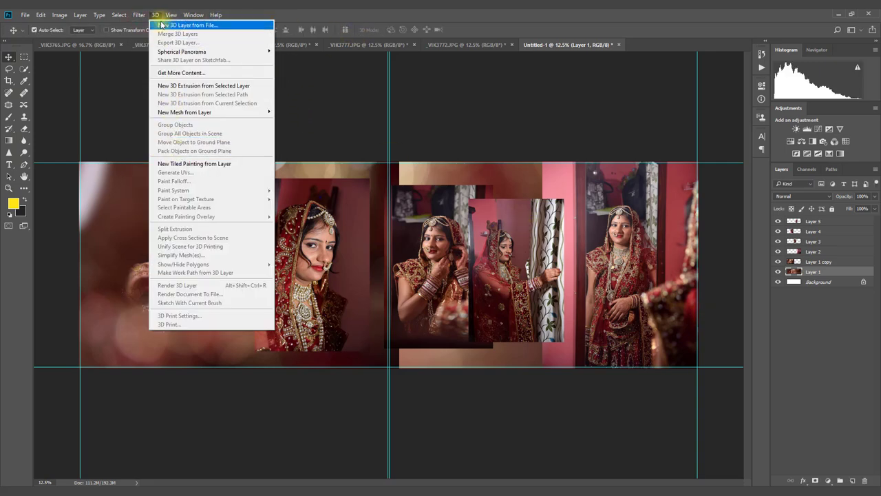
{"action": "mouse_move", "coordinate": [144, 116]}
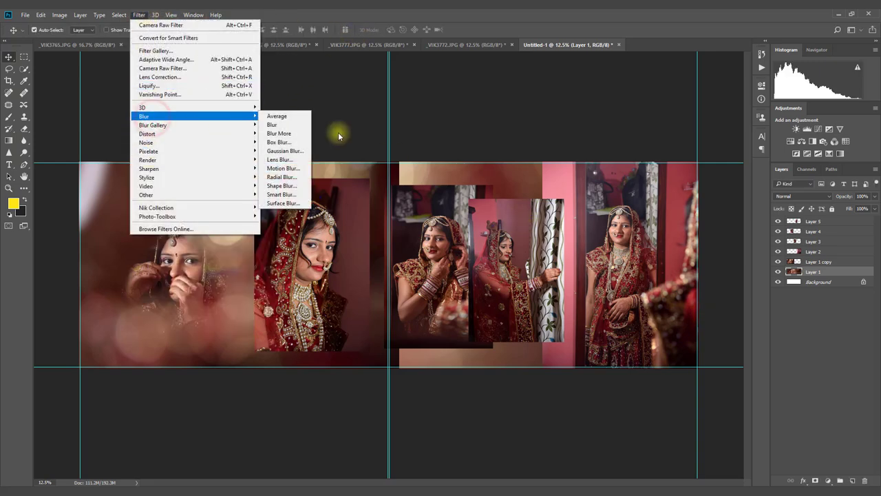
{"action": "left_click", "coordinate": [286, 151]}
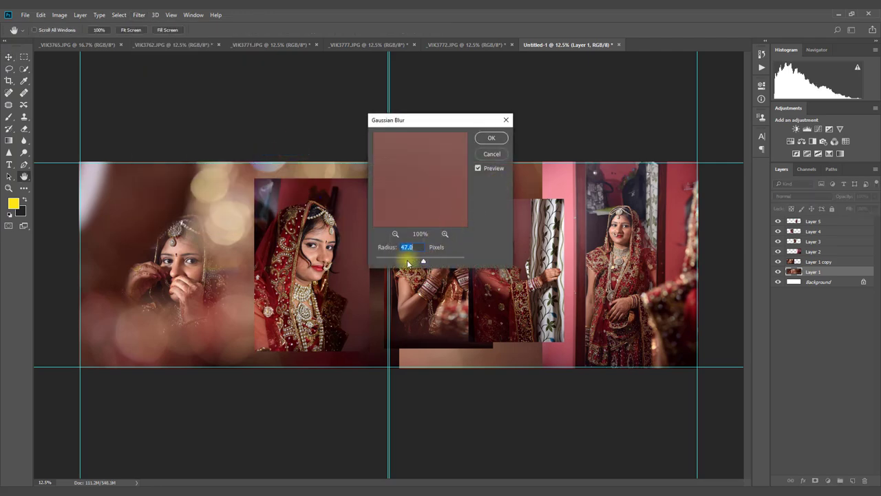
{"action": "left_click", "coordinate": [490, 139]}
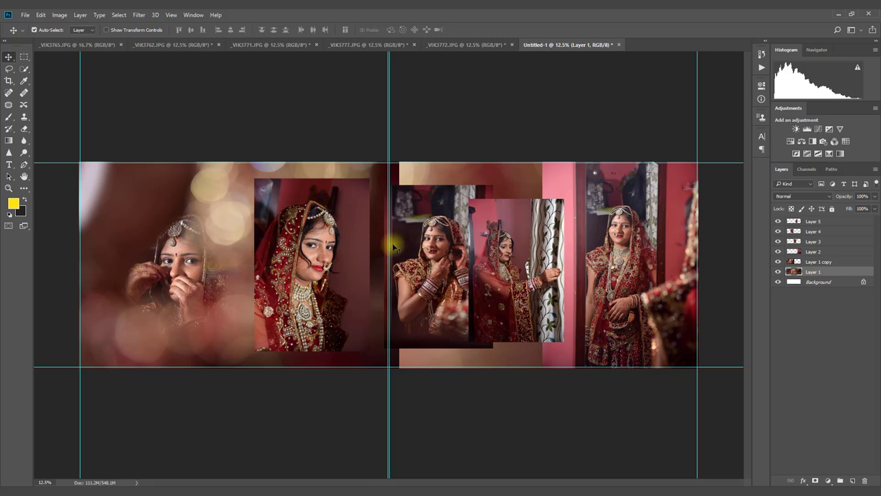
Enlarge the earring photo to about 130% and position it on the right page.
{"action": "left_click_drag", "start_coordinate": [430, 237], "coordinate": [469, 232]}
{"action": "left_click_drag", "start_coordinate": [517, 245], "coordinate": [530, 252]}
{"action": "left_click_drag", "start_coordinate": [463, 241], "coordinate": [452, 240]}
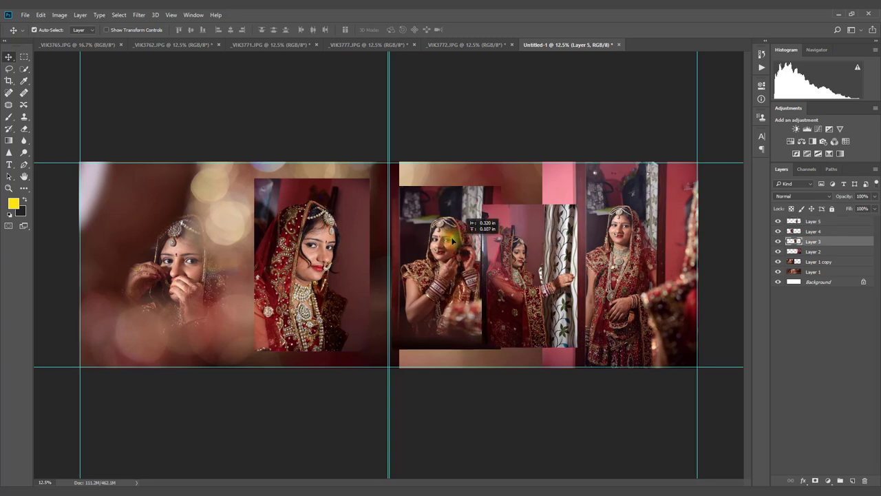
{"action": "key", "text": "ctrl+t"}
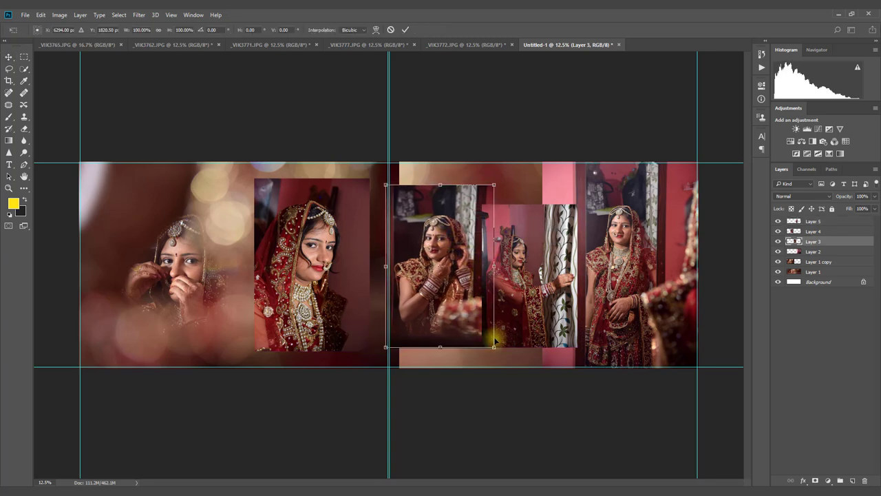
{"action": "mouse_move", "coordinate": [492, 334]}
{"action": "left_mouse_down"}
{"action": "mouse_move", "coordinate": [506, 310]}
{"action": "mouse_move", "coordinate": [516, 315]}
{"action": "left_mouse_up"}
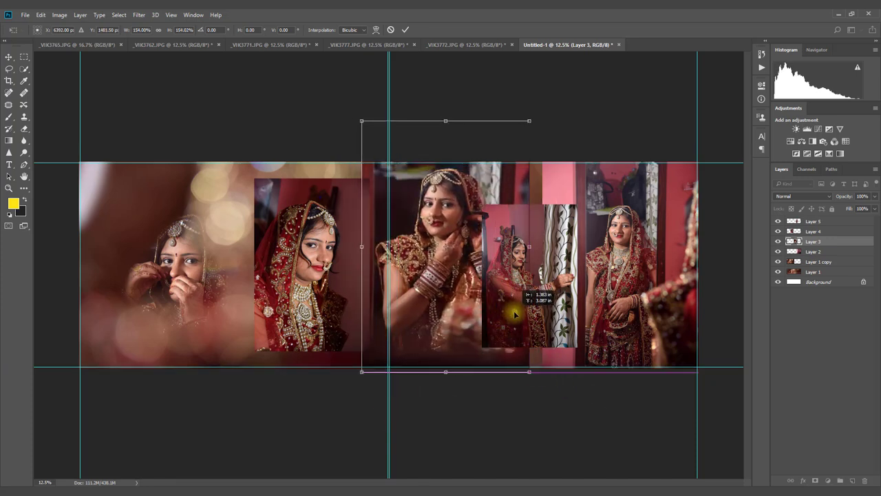
{"action": "left_click_drag", "start_coordinate": [529, 372], "coordinate": [548, 400]}
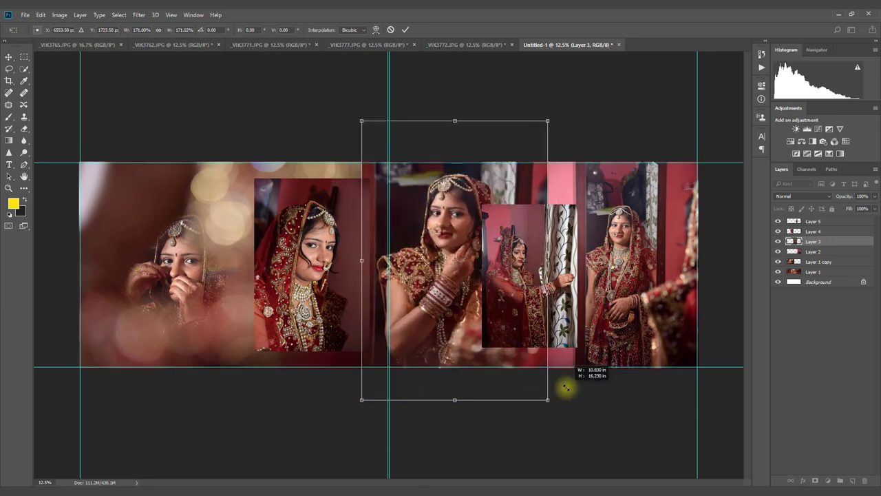
{"action": "left_click_drag", "start_coordinate": [530, 348], "coordinate": [539, 353]}
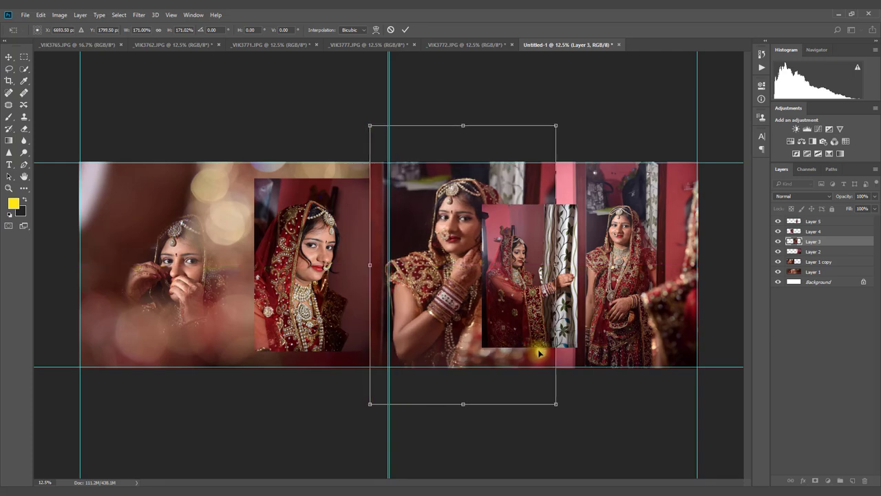
{"action": "left_click_drag", "start_coordinate": [555, 406], "coordinate": [508, 335]}
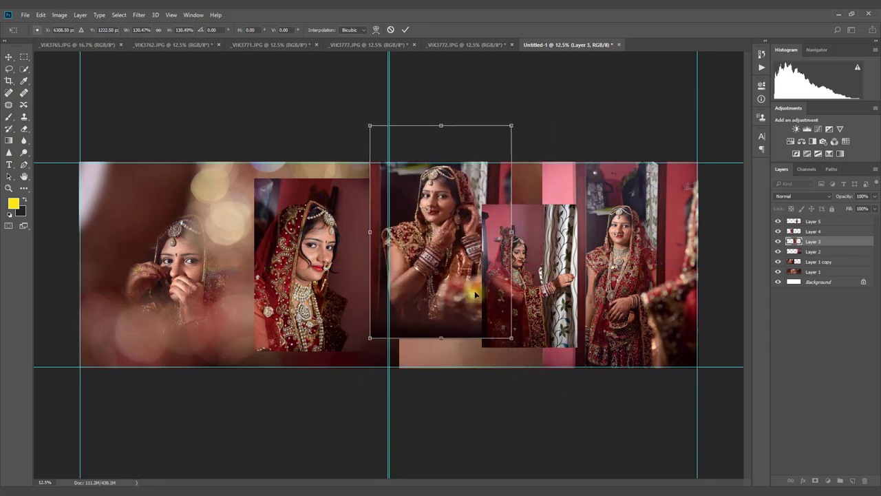
{"action": "left_click_drag", "start_coordinate": [456, 239], "coordinate": [468, 250]}
{"action": "left_click", "coordinate": [406, 29]}
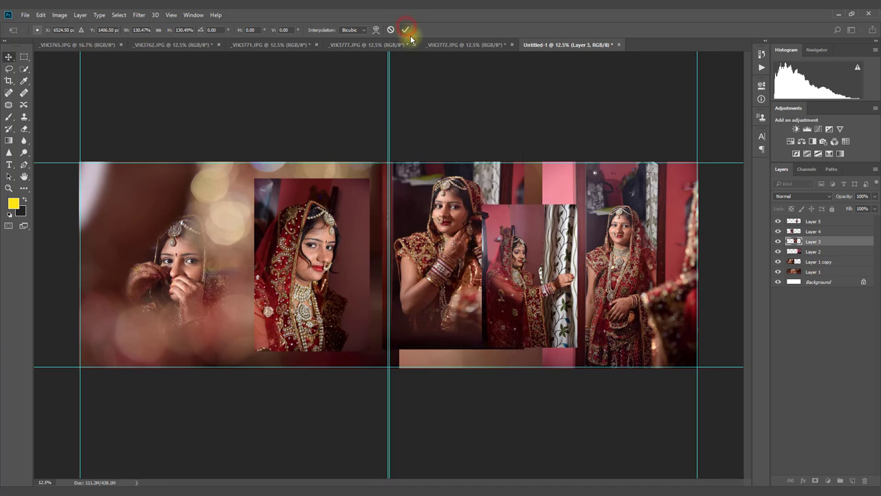
Shrink the curtain photo to about 83% and nudge the left-page background left.
{"action": "left_click_drag", "start_coordinate": [542, 250], "coordinate": [544, 256]}
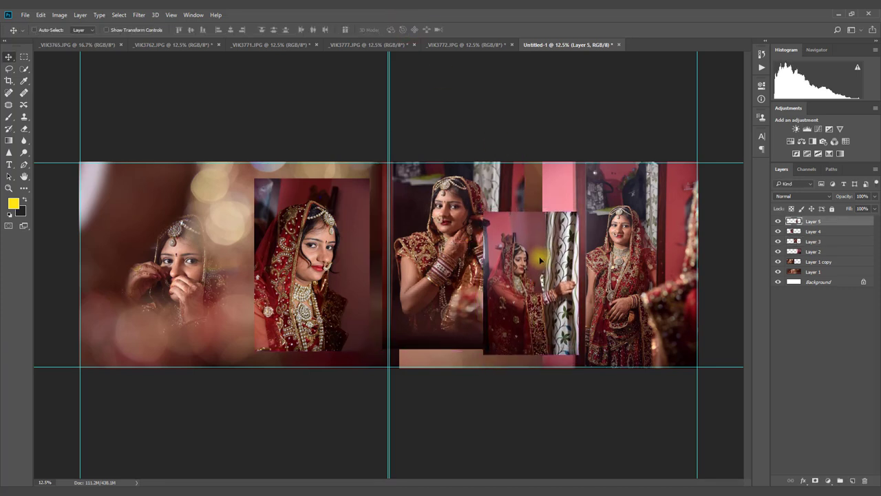
{"action": "key", "text": "ctrl+t"}
{"action": "mouse_move", "coordinate": [580, 211]}
{"action": "left_mouse_down"}
{"action": "mouse_move", "coordinate": [562, 237]}
{"action": "mouse_move", "coordinate": [570, 260]}
{"action": "mouse_move", "coordinate": [572, 237]}
{"action": "mouse_move", "coordinate": [597, 216]}
{"action": "left_mouse_up"}
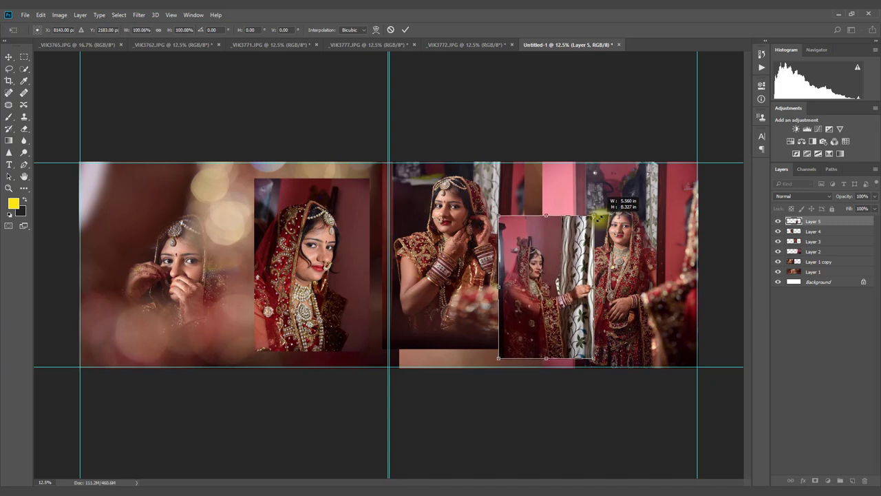
{"action": "left_click", "coordinate": [405, 30]}
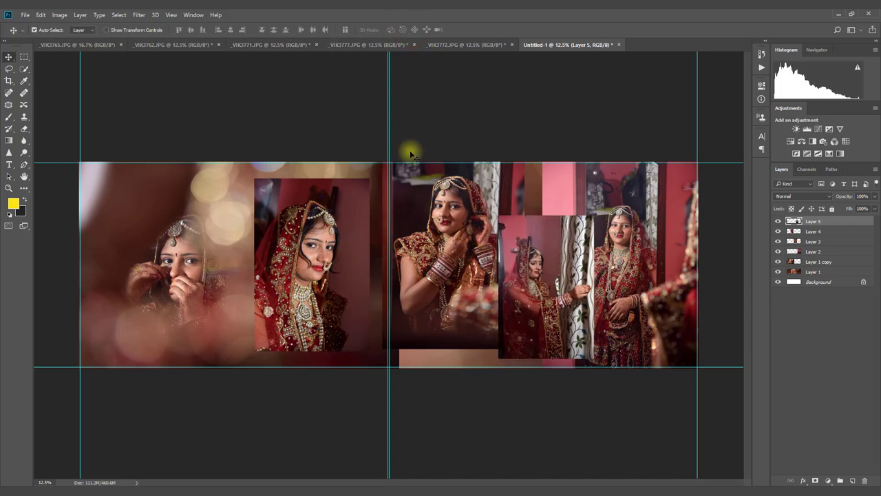
{"action": "left_click_drag", "start_coordinate": [210, 257], "coordinate": [196, 259]}
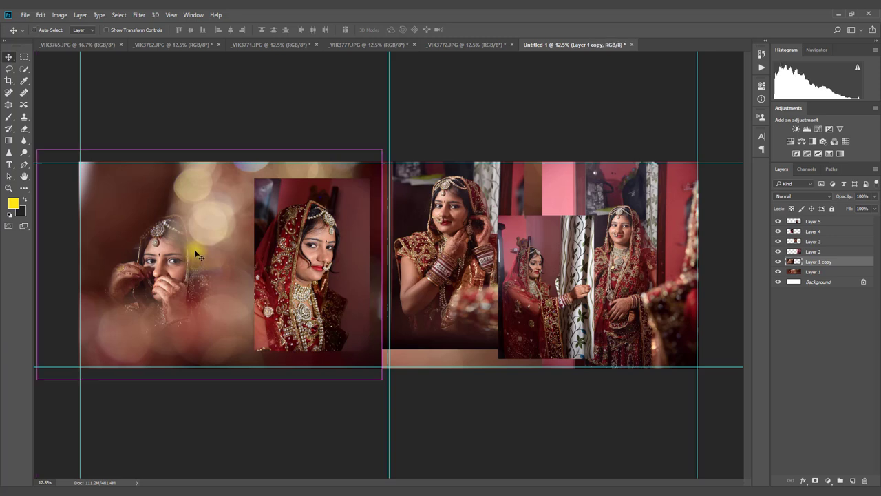
Scale the left-page background photo to about 121% and shift it left.
{"action": "key", "text": "ctrl+t"}
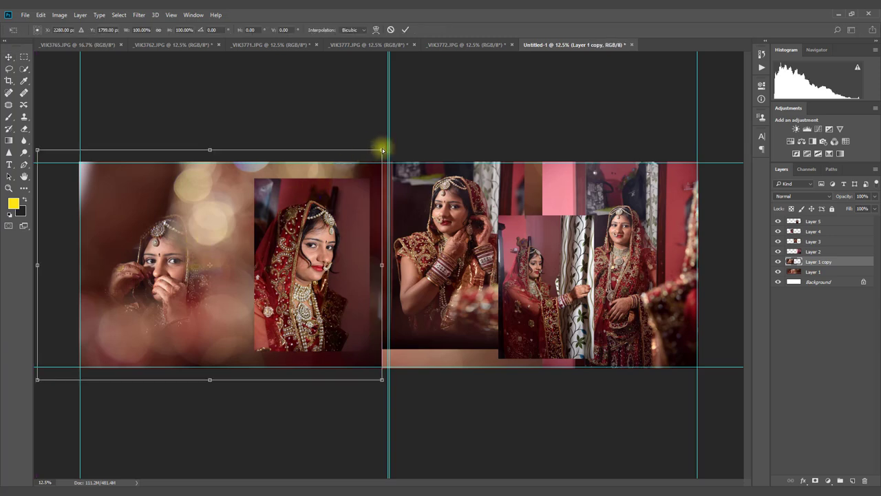
{"action": "left_click_drag", "start_coordinate": [383, 149], "coordinate": [468, 92]}
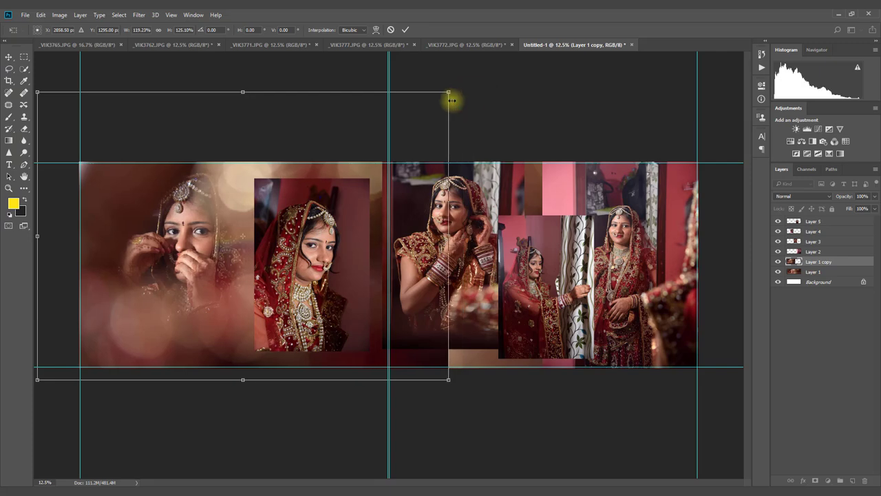
{"action": "left_click_drag", "start_coordinate": [466, 98], "coordinate": [456, 99]}
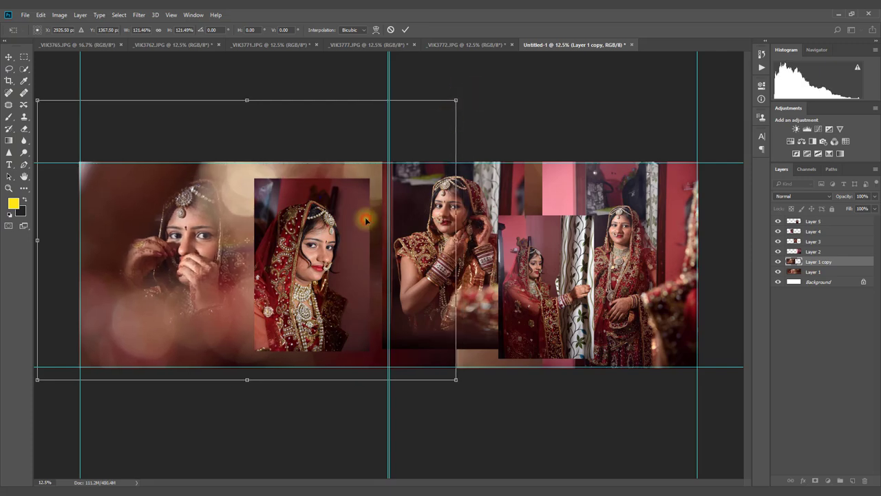
{"action": "left_click_drag", "start_coordinate": [366, 218], "coordinate": [344, 219]}
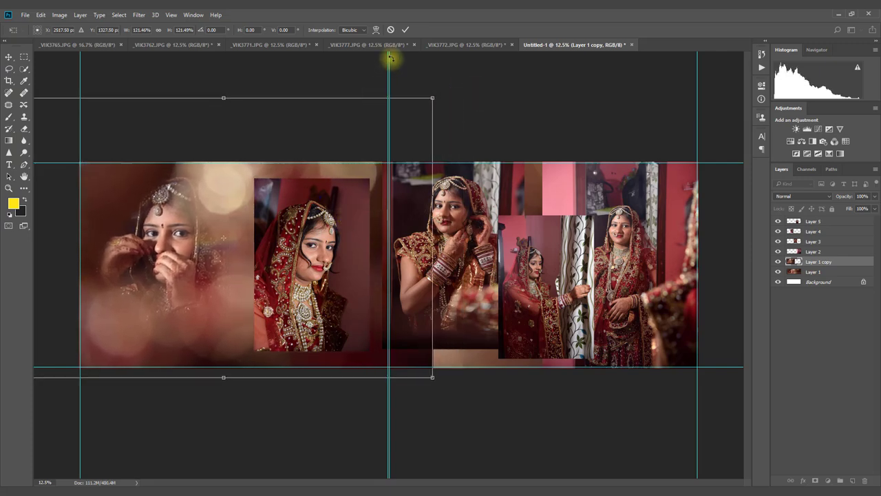
{"action": "left_click", "coordinate": [406, 30]}
Shrink the left-page portrait photo and move it up-left.
{"action": "left_click", "coordinate": [324, 241], "text": "ctrl"}
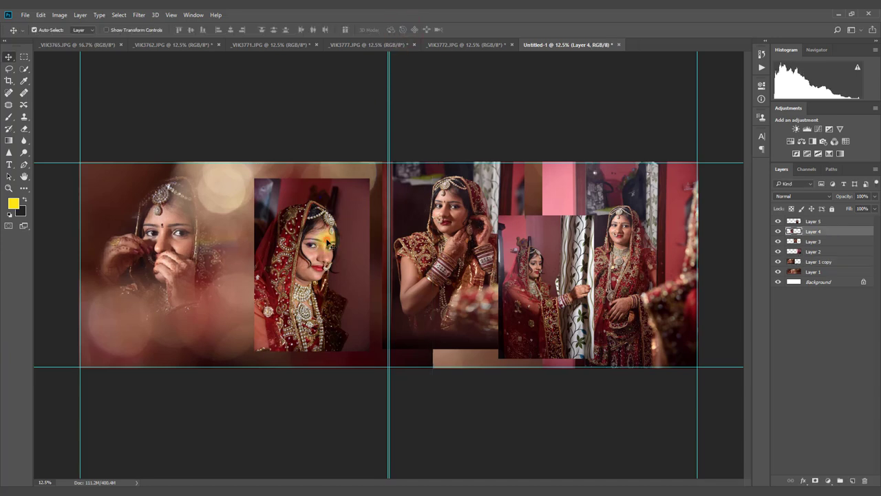
{"action": "left_click_drag", "start_coordinate": [327, 239], "coordinate": [313, 238]}
{"action": "key", "text": "ctrl+t"}
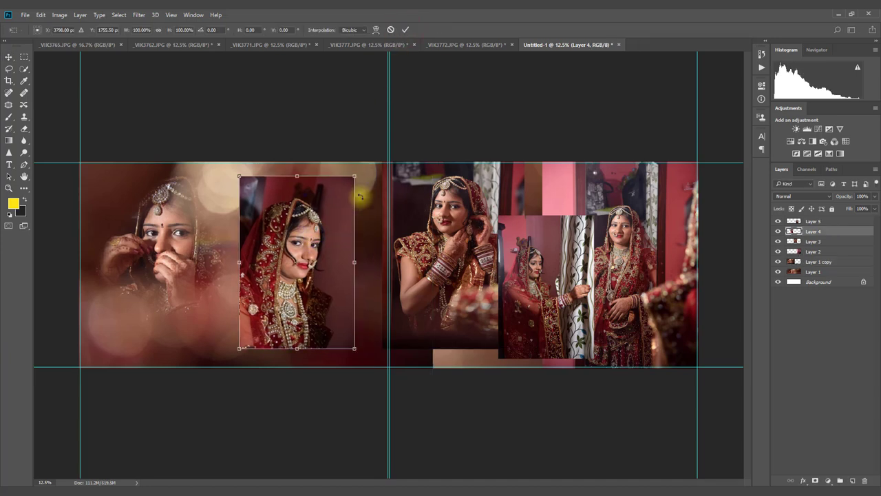
{"action": "mouse_move", "coordinate": [355, 175]}
{"action": "left_mouse_down"}
{"action": "mouse_move", "coordinate": [334, 207]}
{"action": "mouse_move", "coordinate": [312, 197]}
{"action": "left_mouse_up"}
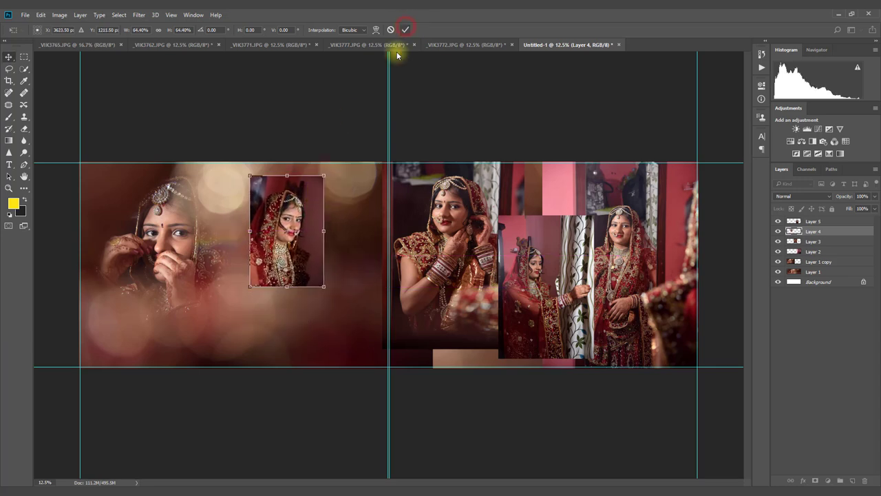
{"action": "left_click", "coordinate": [406, 29]}
Move the curtain photo onto the left page at about 85% scale.
{"action": "left_click_drag", "start_coordinate": [296, 200], "coordinate": [283, 200]}
{"action": "left_click_drag", "start_coordinate": [535, 265], "coordinate": [352, 269]}
{"action": "key", "text": "ctrl+t"}
{"action": "mouse_move", "coordinate": [411, 219]}
{"action": "left_mouse_down"}
{"action": "mouse_move", "coordinate": [393, 250]}
{"action": "mouse_move", "coordinate": [399, 239]}
{"action": "left_mouse_up"}
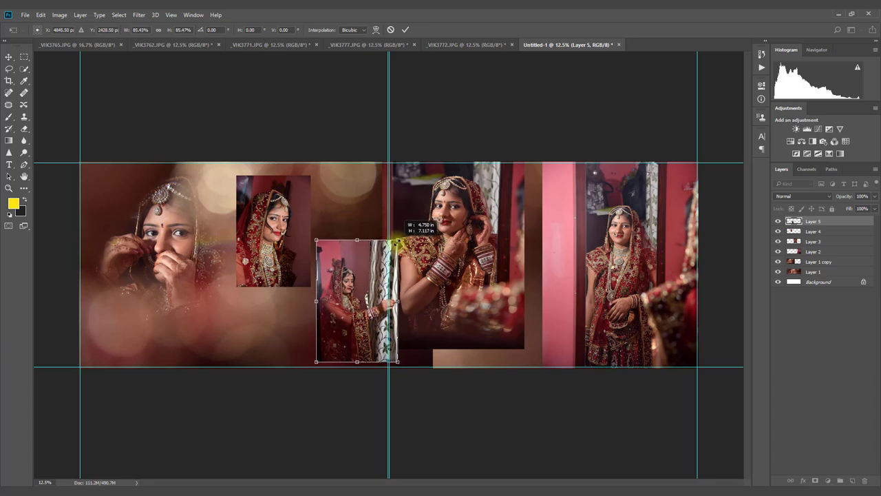
{"action": "mouse_move", "coordinate": [354, 275]}
{"action": "left_mouse_down"}
{"action": "mouse_move", "coordinate": [339, 257]}
{"action": "mouse_move", "coordinate": [334, 266]}
{"action": "left_mouse_up"}
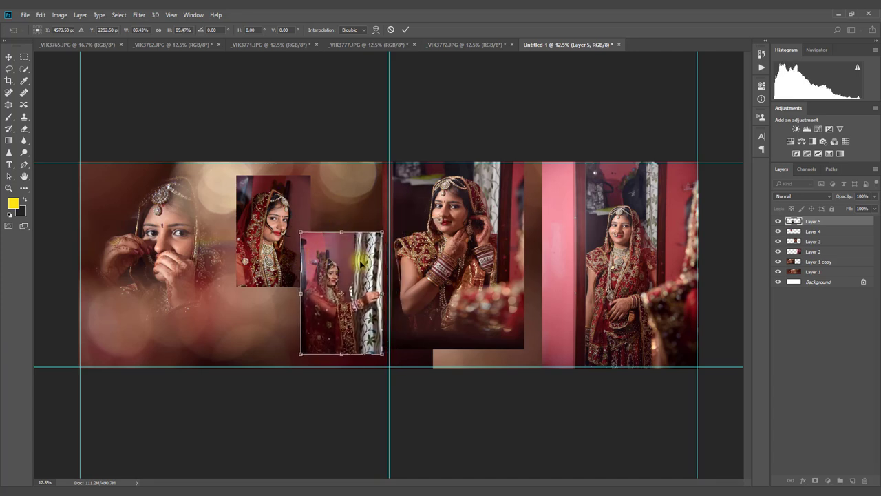
{"action": "left_click", "coordinate": [406, 30]}
{"action": "left_click_drag", "start_coordinate": [352, 264], "coordinate": [349, 265]}
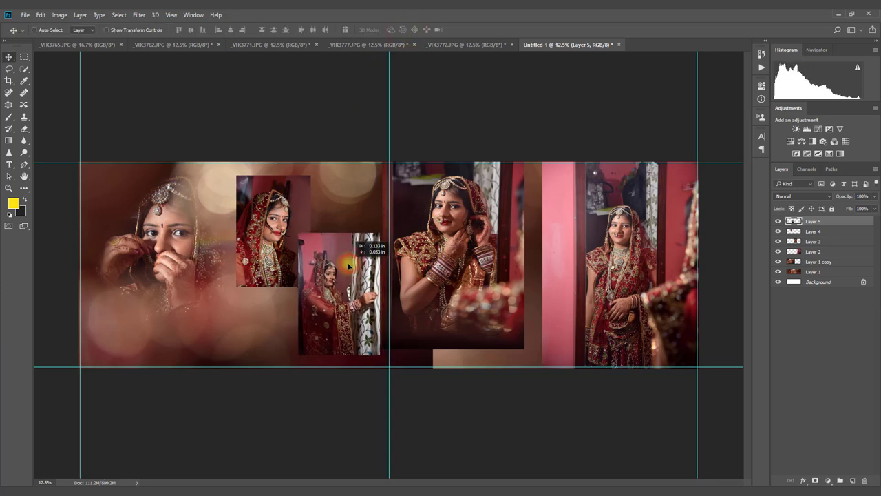
Nudge the portrait up, the left background left, and the bride-at-mirror photo right.
{"action": "mouse_move", "coordinate": [300, 227]}
{"action": "left_mouse_down"}
{"action": "mouse_move", "coordinate": [301, 218]}
{"action": "mouse_move", "coordinate": [279, 254]}
{"action": "left_mouse_up"}
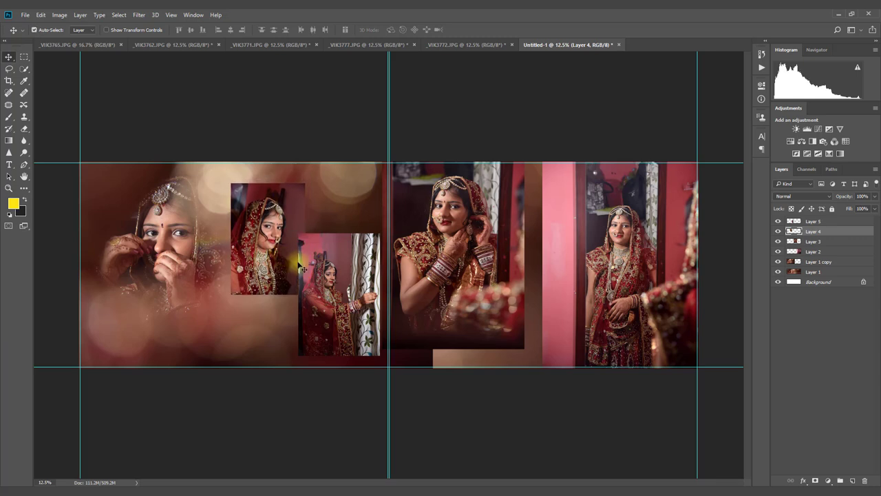
{"action": "left_click", "coordinate": [300, 266]}
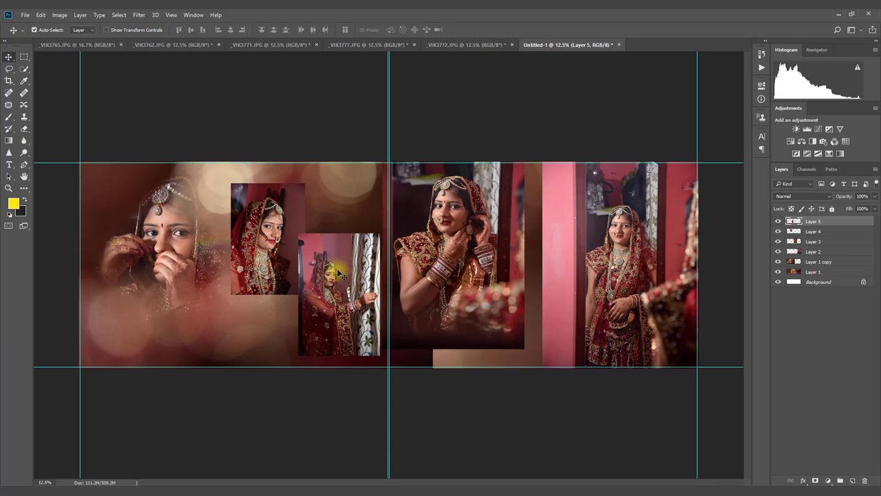
{"action": "left_click_drag", "start_coordinate": [279, 256], "coordinate": [280, 250]}
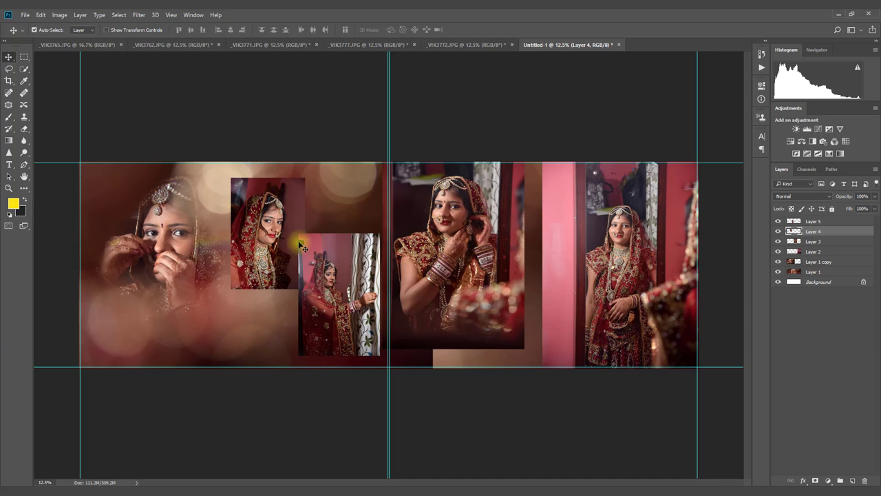
{"action": "left_click_drag", "start_coordinate": [215, 243], "coordinate": [207, 242]}
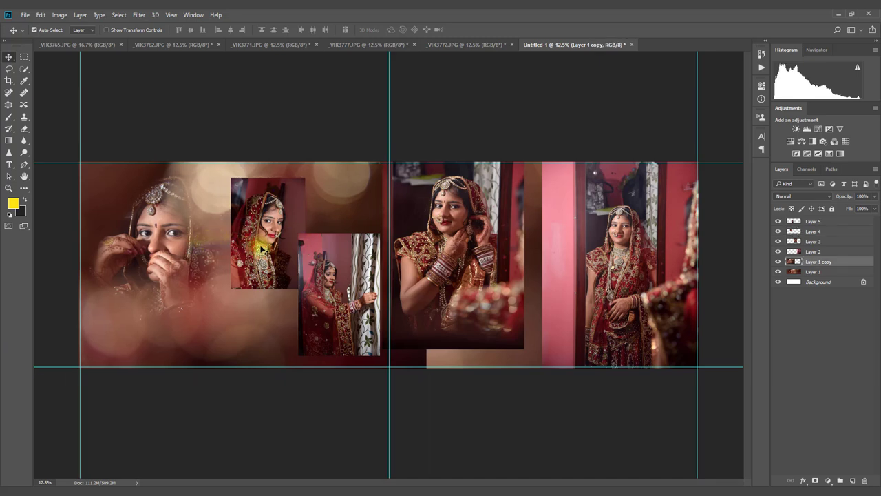
{"action": "mouse_move", "coordinate": [473, 245]}
{"action": "left_mouse_down"}
{"action": "mouse_move", "coordinate": [521, 267]}
{"action": "mouse_move", "coordinate": [489, 267]}
{"action": "left_mouse_up"}
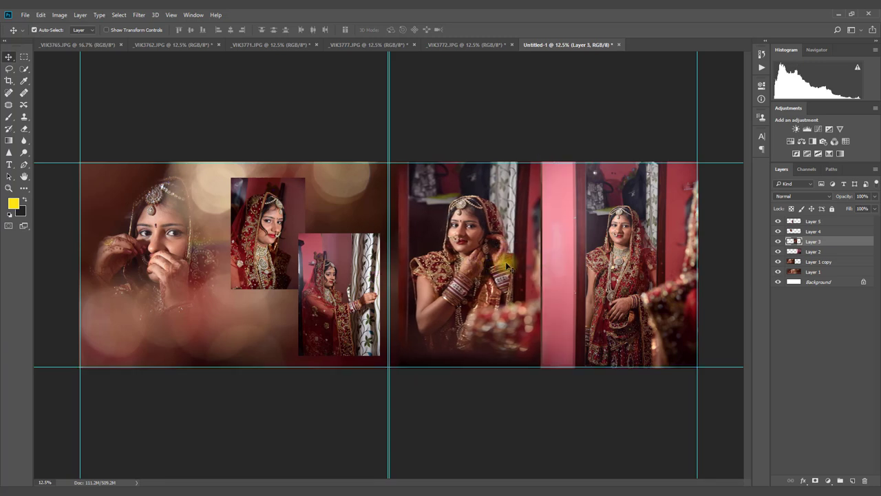
Scale the bride-at-mirror photo to about 91%, reposition it, and add a mask to Layer 2.
{"action": "key", "text": "ctrl+t"}
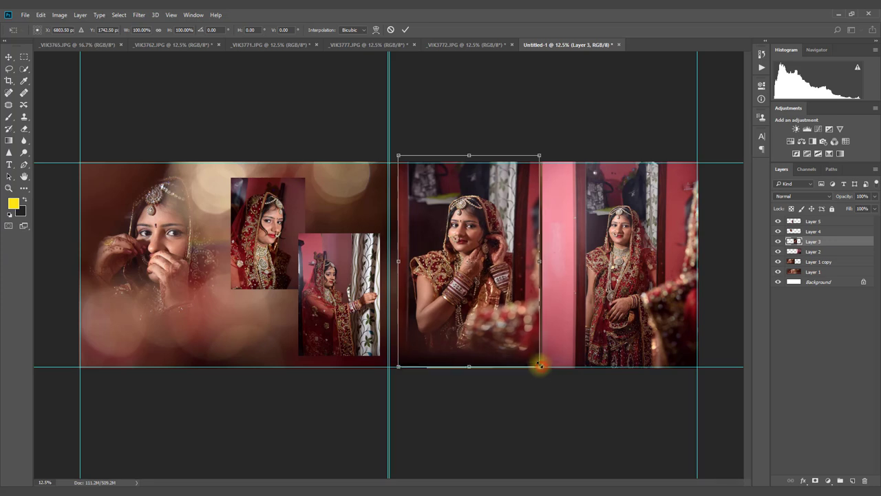
{"action": "left_click_drag", "start_coordinate": [541, 366], "coordinate": [527, 349]}
{"action": "left_click_drag", "start_coordinate": [506, 279], "coordinate": [512, 293]}
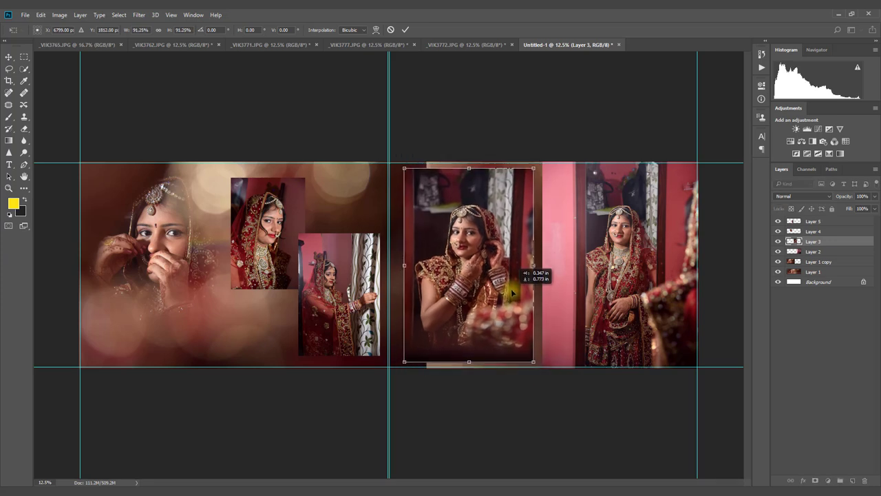
{"action": "key", "text": "Return"}
{"action": "left_click", "coordinate": [590, 258]}
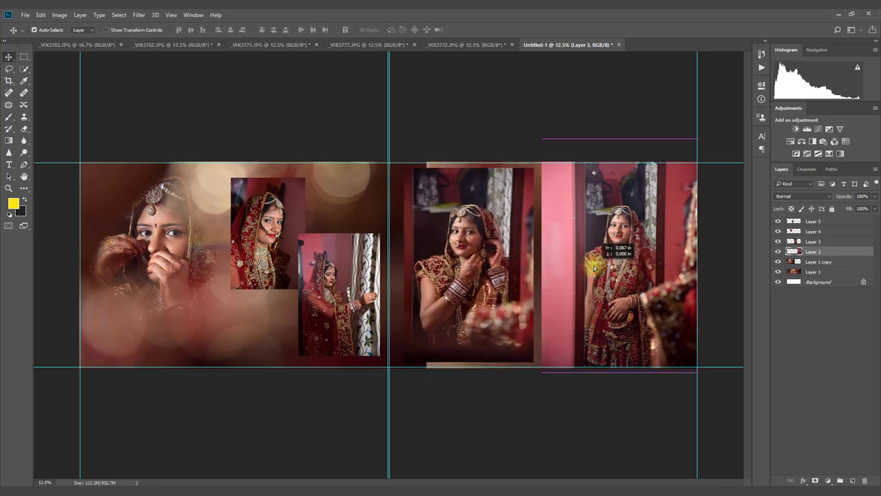
{"action": "left_click", "coordinate": [816, 480]}
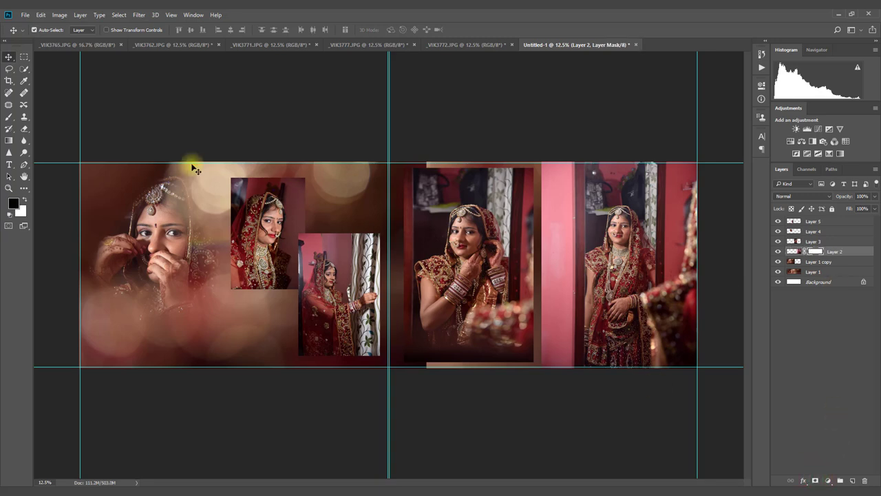
Paint gradient fades on Layer 2's mask to darken the pink strip, then shift Layer 3 about 12 px right.
{"action": "left_click", "coordinate": [8, 140]}
{"action": "left_click_drag", "start_coordinate": [533, 170], "coordinate": [576, 239]}
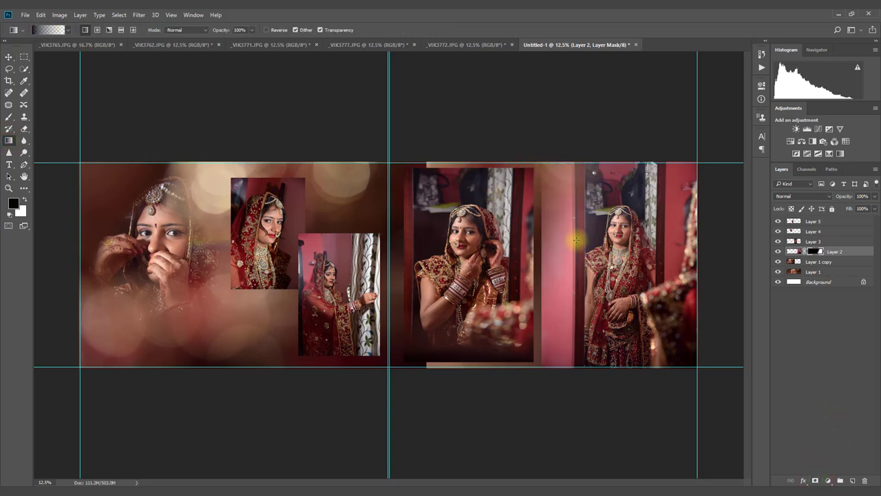
{"action": "left_click_drag", "start_coordinate": [541, 275], "coordinate": [580, 257]}
{"action": "left_click_drag", "start_coordinate": [512, 242], "coordinate": [563, 243]}
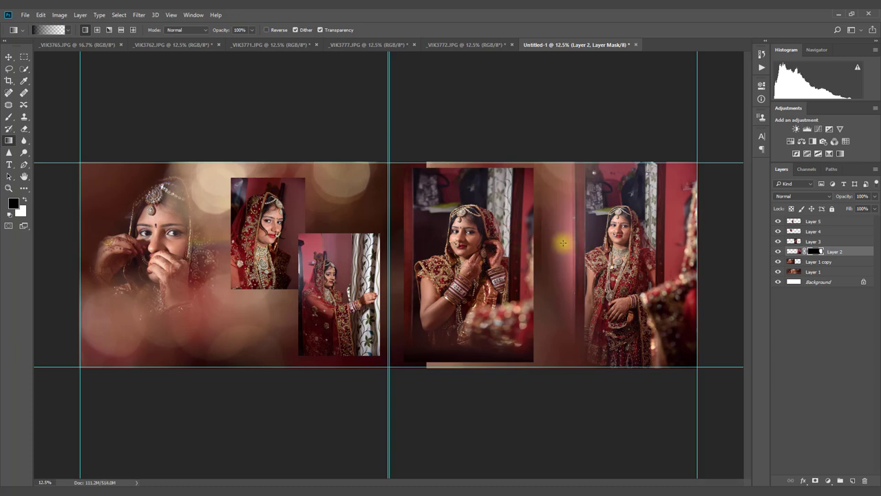
{"action": "left_click_drag", "start_coordinate": [722, 388], "coordinate": [682, 313]}
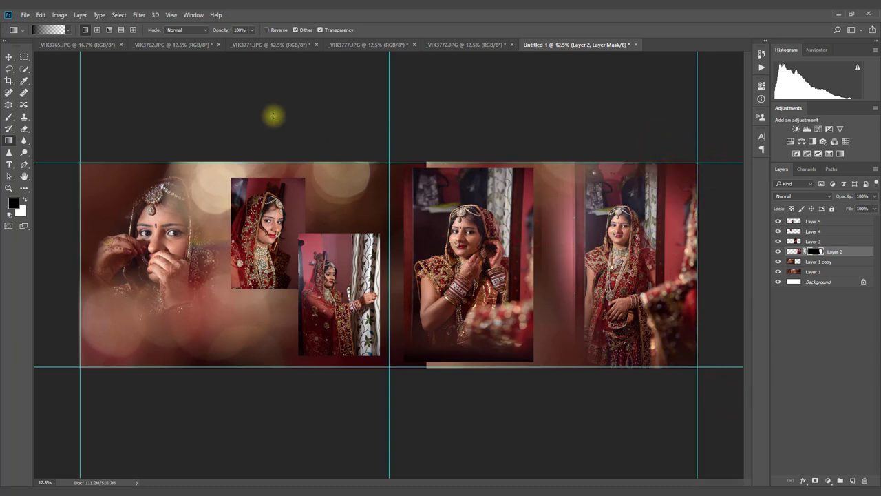
{"action": "left_click", "coordinate": [8, 56]}
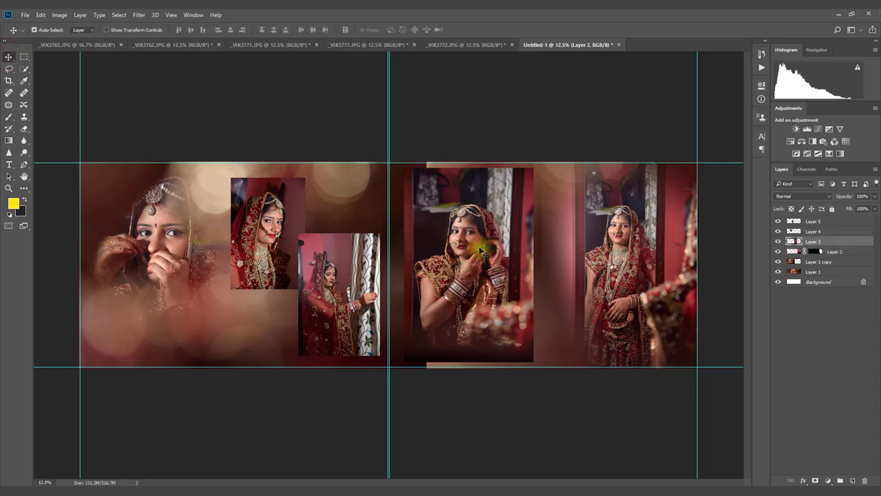
{"action": "left_click_drag", "start_coordinate": [480, 253], "coordinate": [488, 253]}
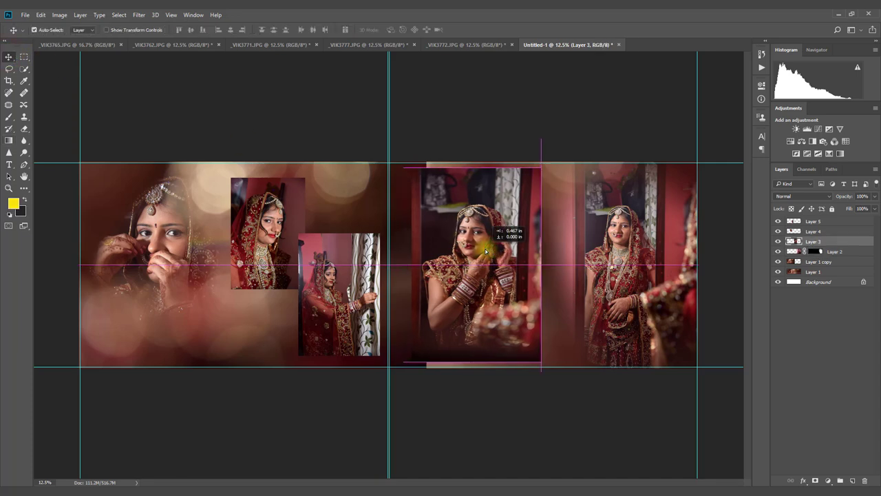
Give Layer 3 a white inside Stroke about 13 px wide.
{"action": "left_click", "coordinate": [809, 481]}
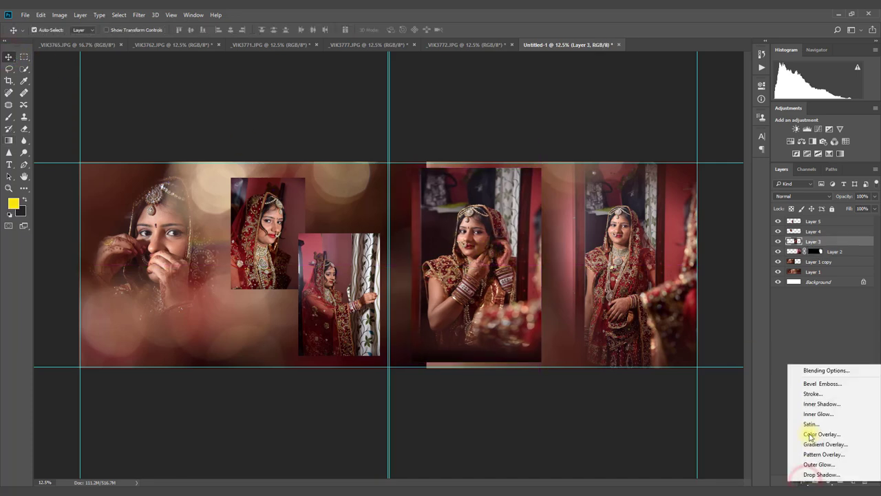
{"action": "left_click", "coordinate": [813, 393]}
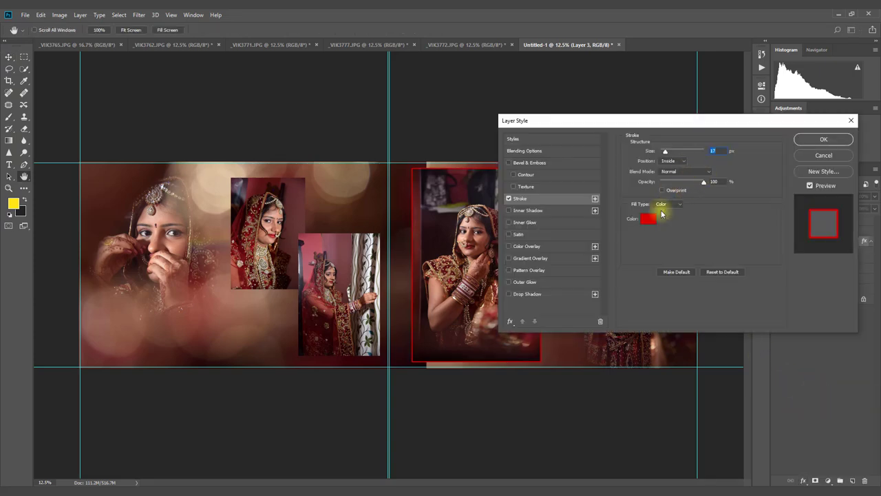
{"action": "left_click", "coordinate": [652, 218]}
{"action": "left_click", "coordinate": [472, 205]}
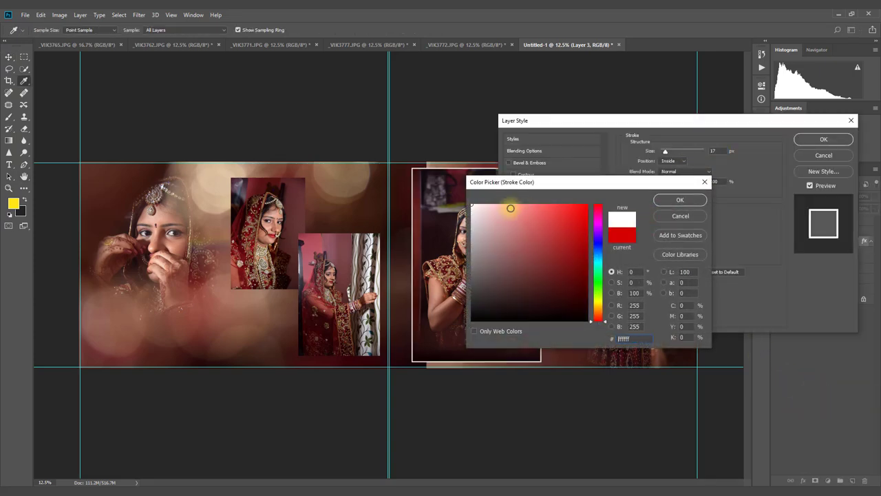
{"action": "left_click", "coordinate": [676, 201]}
{"action": "left_click_drag", "start_coordinate": [666, 152], "coordinate": [664, 152]}
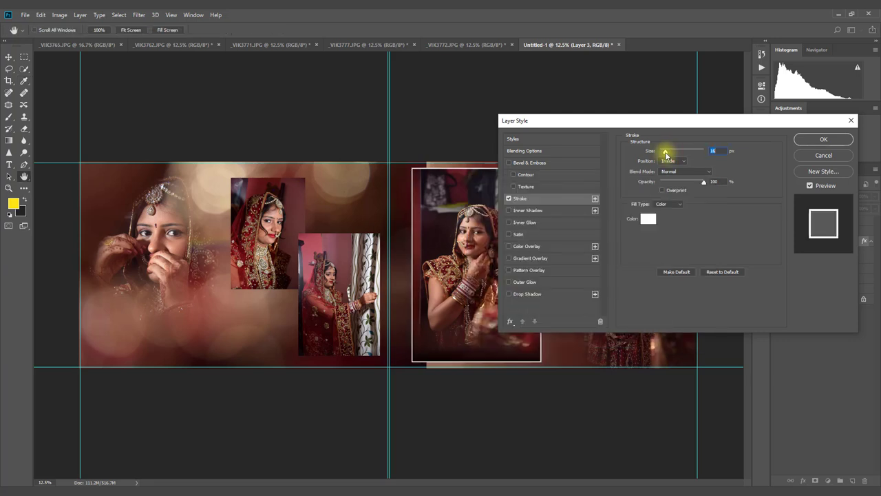
{"action": "left_click", "coordinate": [799, 140]}
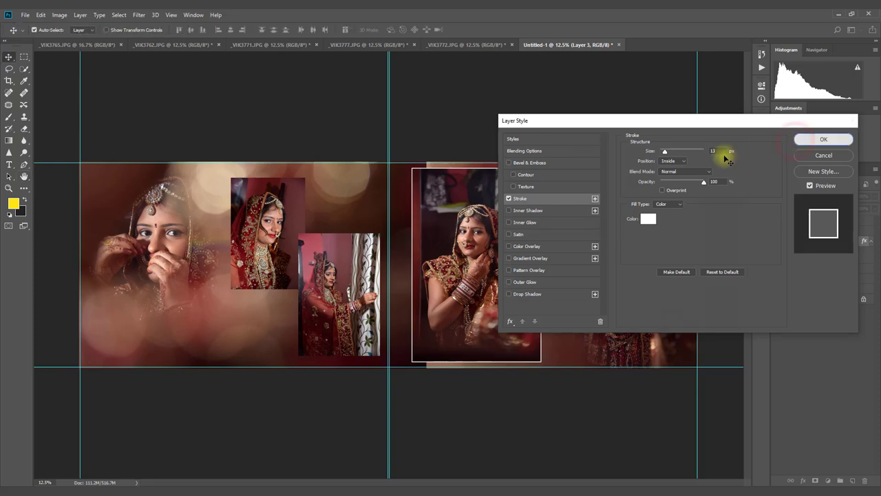
Copy Layer 3's white stroke layer style and bring up Layer 5's layer menu.
{"action": "left_click", "coordinate": [345, 288]}
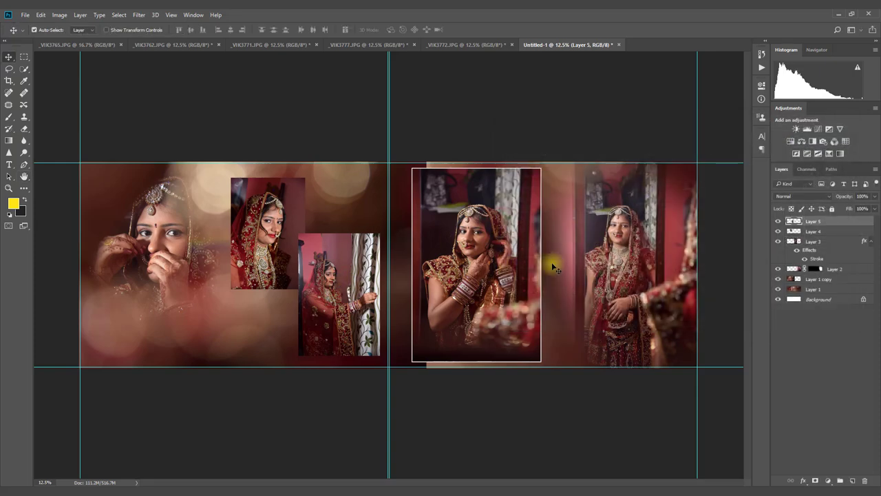
{"action": "left_click", "coordinate": [518, 254]}
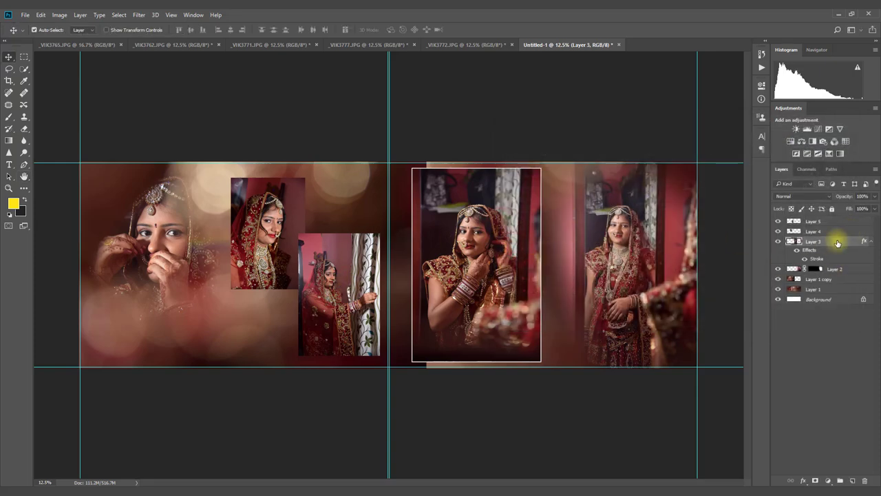
{"action": "right_click", "coordinate": [837, 243]}
{"action": "left_click", "coordinate": [736, 270]}
{"action": "left_click", "coordinate": [316, 293]}
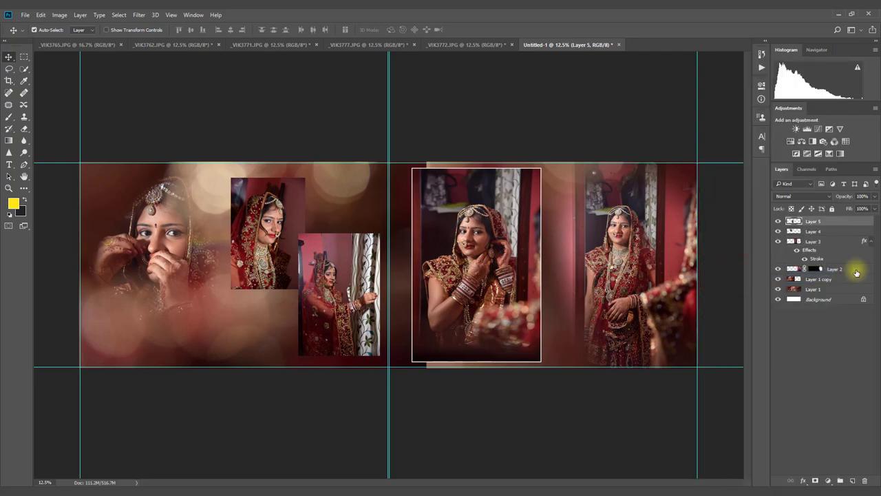
{"action": "right_click", "coordinate": [825, 224]}
{"action": "left_click", "coordinate": [735, 279]}
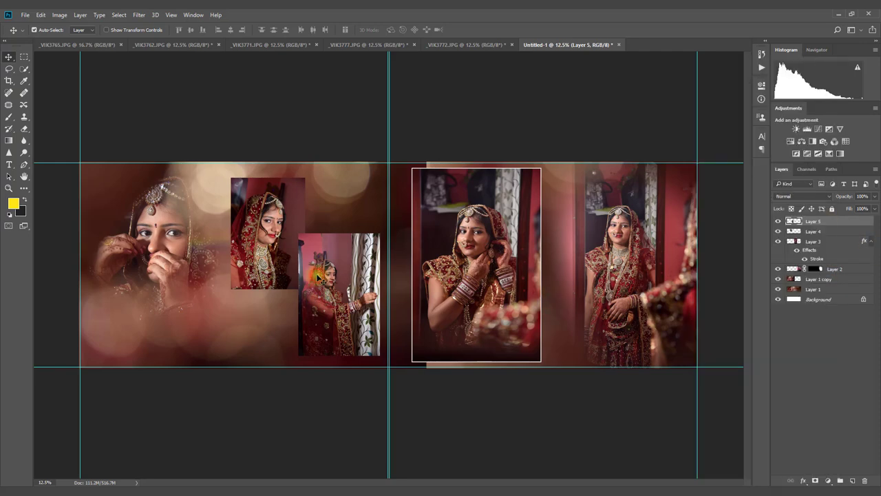
Convert Layer 5 to a smart object and crop the top of its contents shorter.
{"action": "right_click", "coordinate": [806, 224]}
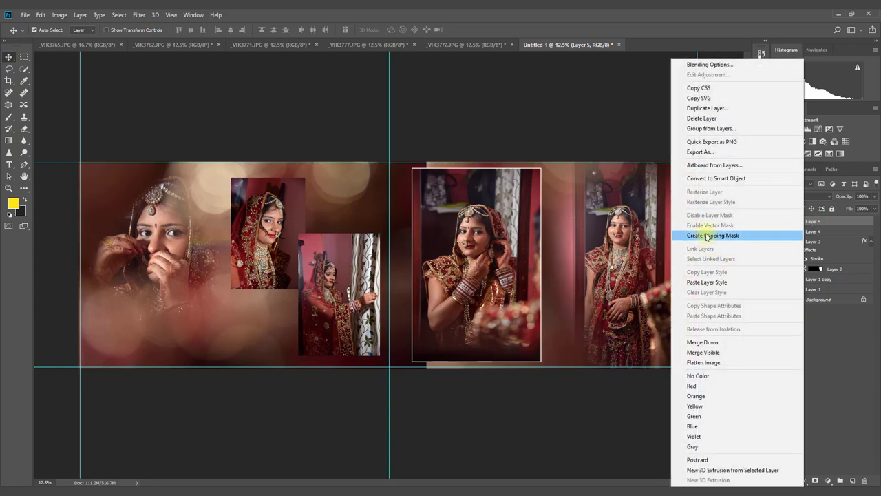
{"action": "left_click", "coordinate": [705, 179]}
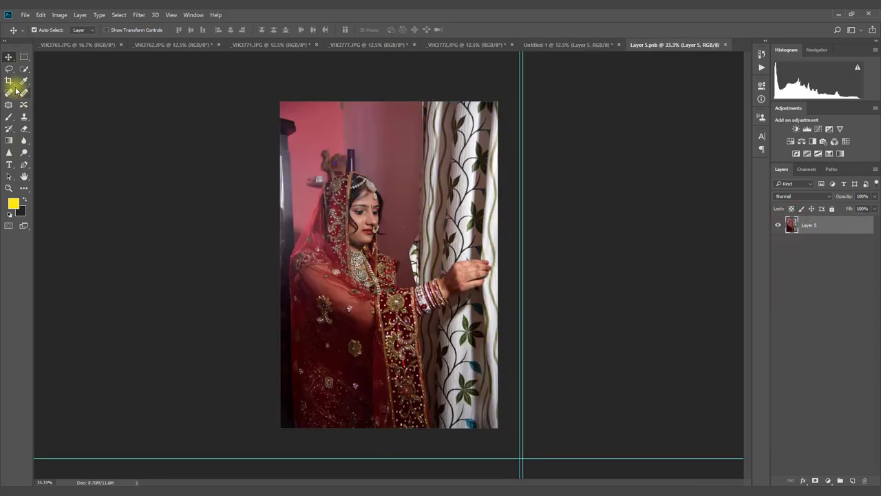
{"action": "left_click", "coordinate": [9, 81]}
{"action": "left_click_drag", "start_coordinate": [390, 96], "coordinate": [394, 118]}
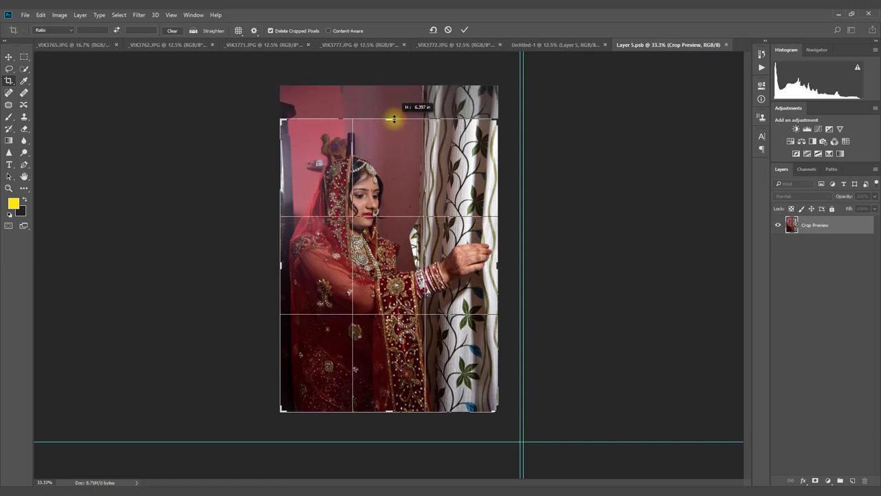
{"action": "left_click", "coordinate": [465, 30]}
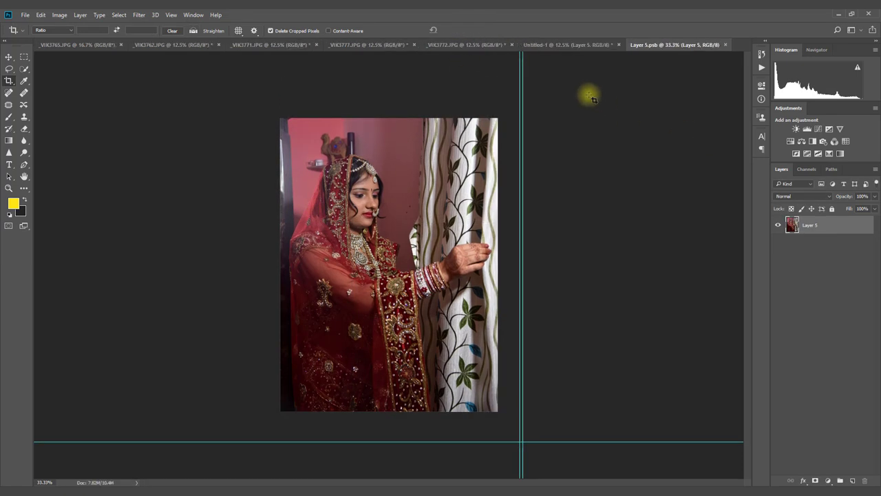
{"action": "left_click", "coordinate": [726, 44]}
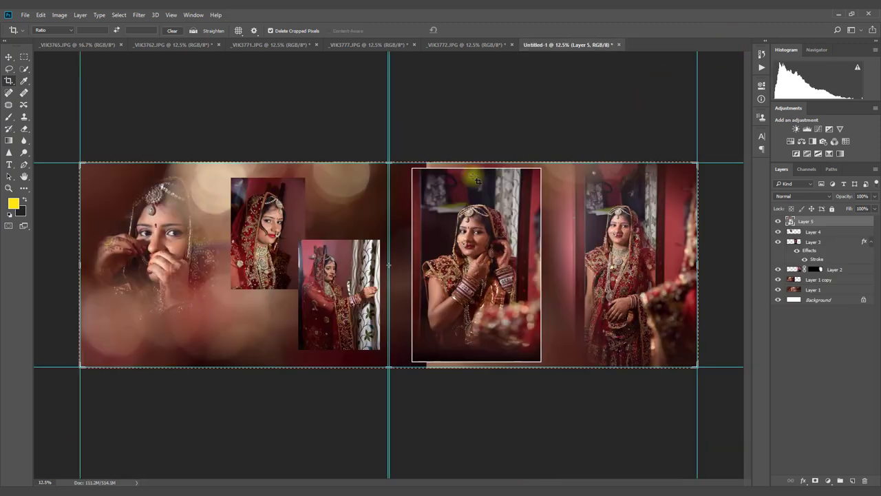
{"action": "left_click", "coordinate": [7, 55]}
{"action": "left_click", "coordinate": [331, 278]}
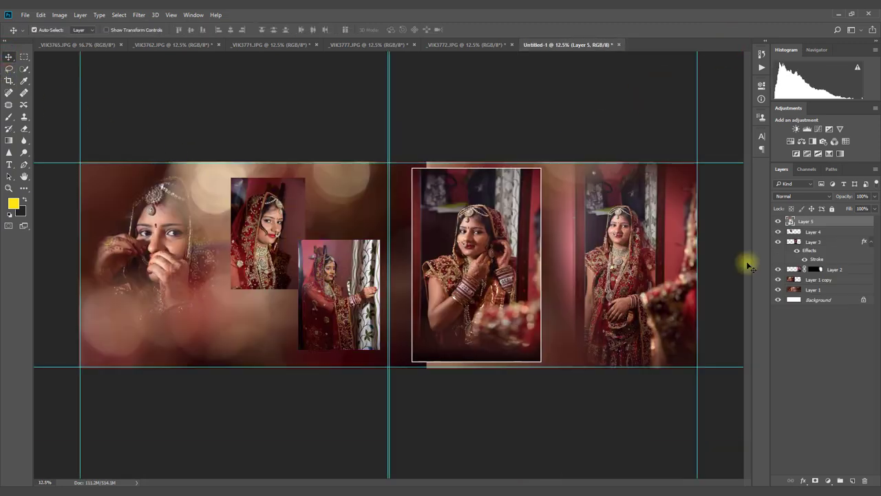
Paste Layer 3's white stroke style onto Layer 5 and nudge the curtain photo slightly.
{"action": "right_click", "coordinate": [813, 223]}
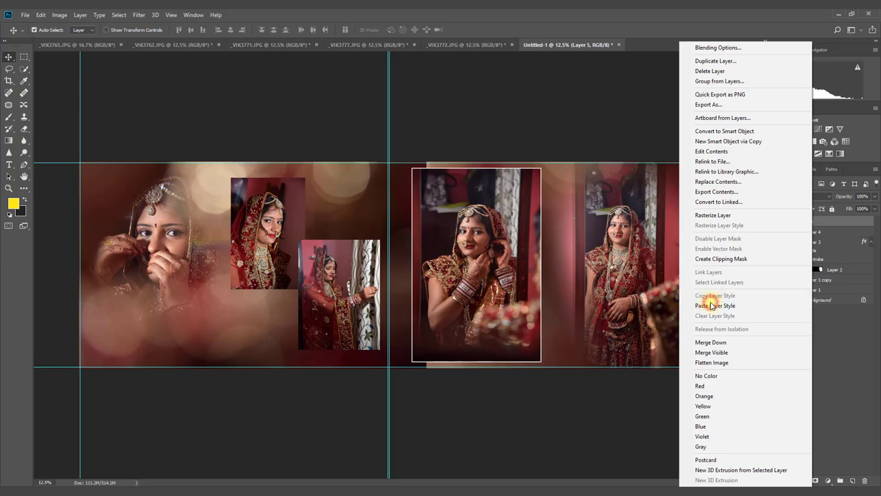
{"action": "left_click", "coordinate": [759, 301]}
{"action": "left_click_drag", "start_coordinate": [345, 256], "coordinate": [347, 256]}
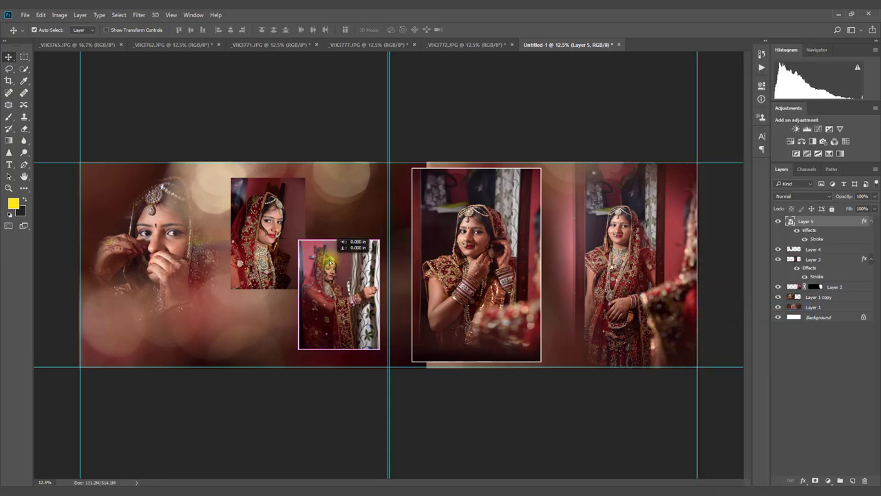
{"action": "left_click", "coordinate": [290, 242]}
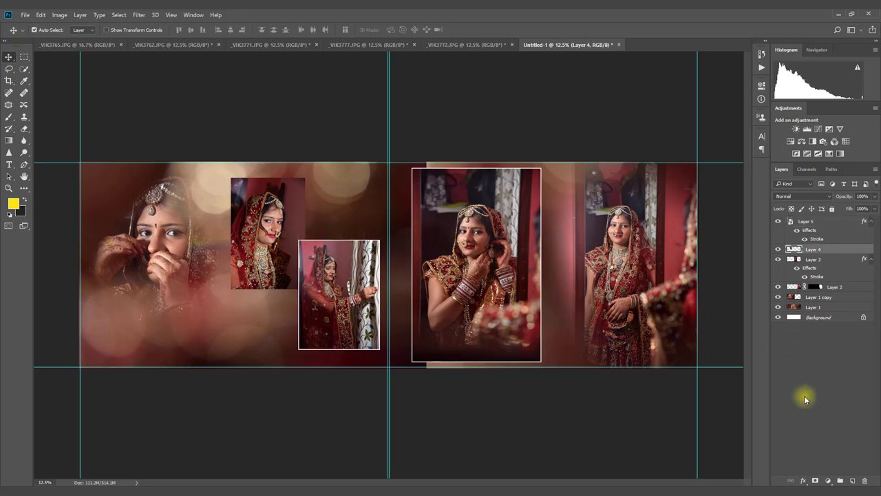
On a new layer, fill a rectangle behind the upper small photo with a teal gradient.
{"action": "left_click", "coordinate": [834, 293]}
{"action": "left_click", "coordinate": [852, 480]}
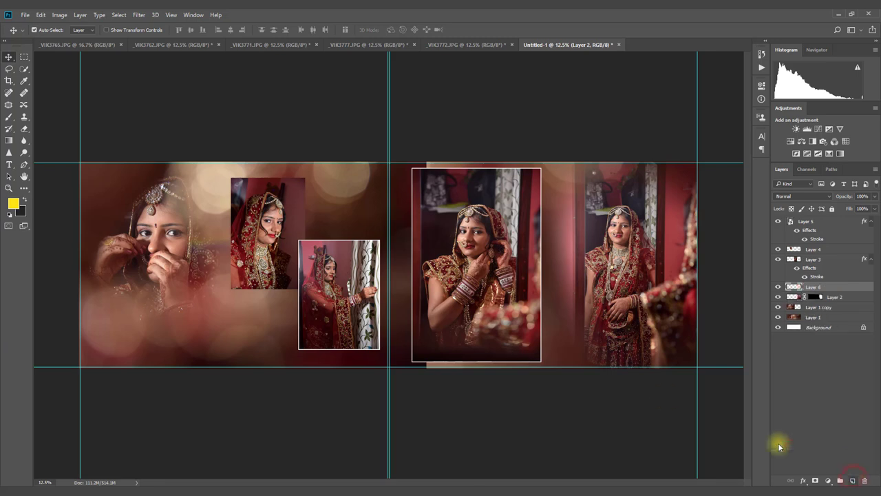
{"action": "left_click", "coordinate": [26, 57]}
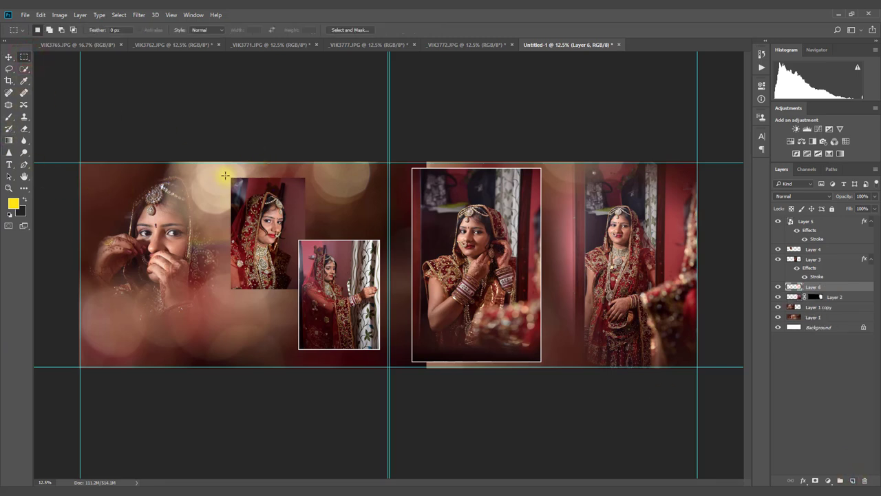
{"action": "left_click_drag", "start_coordinate": [250, 172], "coordinate": [309, 292]}
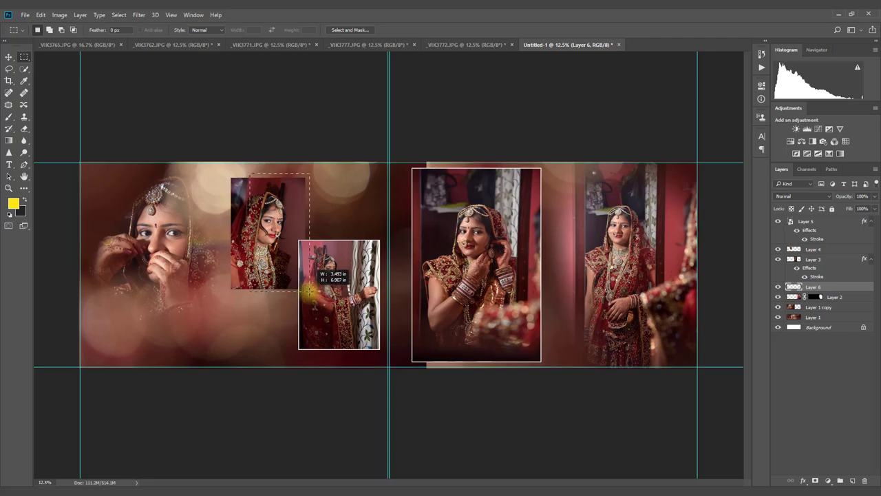
{"action": "left_click", "coordinate": [9, 141]}
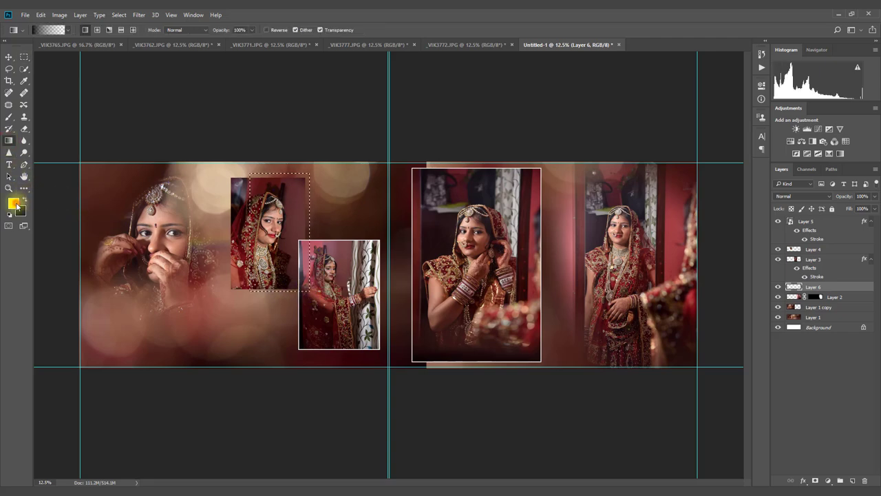
{"action": "left_click", "coordinate": [14, 204]}
{"action": "left_click", "coordinate": [596, 262]}
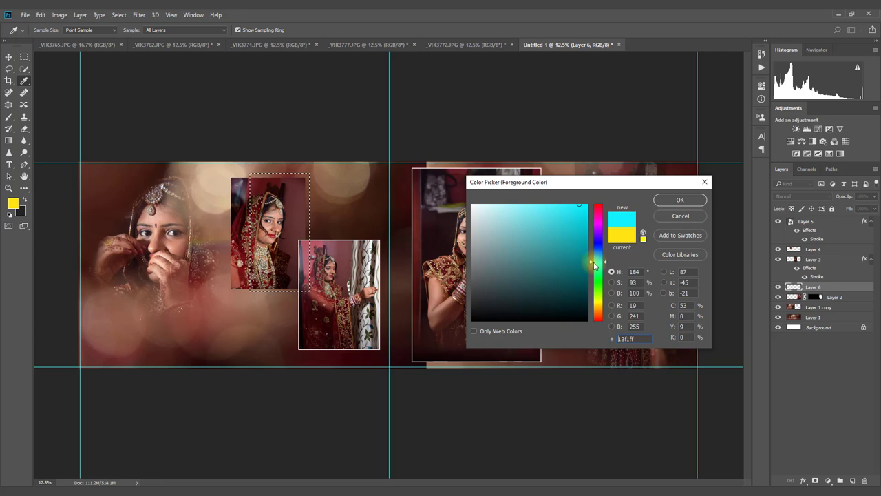
{"action": "left_click", "coordinate": [511, 225]}
{"action": "left_click", "coordinate": [681, 199]}
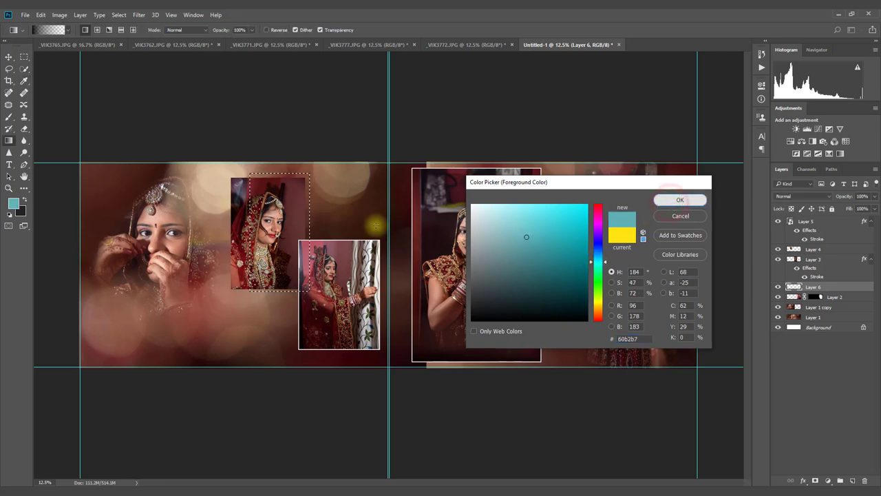
{"action": "left_click_drag", "start_coordinate": [172, 219], "coordinate": [271, 214]}
{"action": "key", "text": "ctrl+d"}
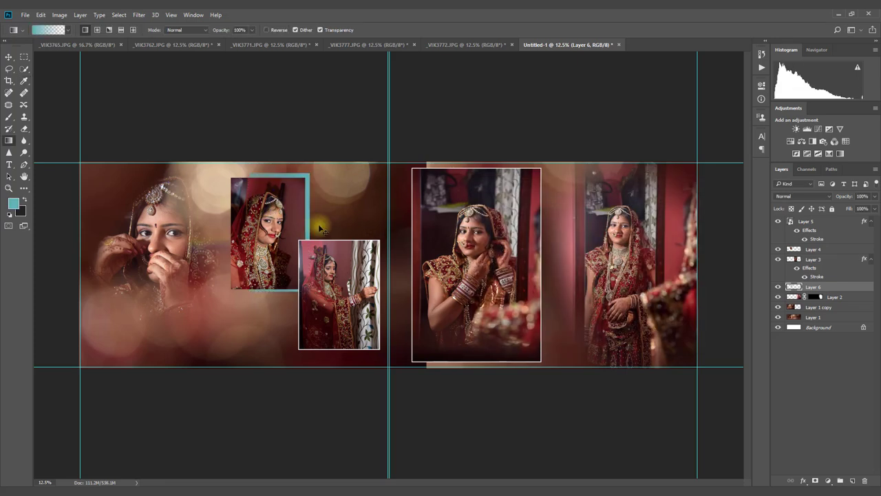
Nudge the teal block behind the photo, then duplicate it and move the copy toward the lower photo.
{"action": "left_click", "coordinate": [9, 57]}
{"action": "left_click_drag", "start_coordinate": [305, 203], "coordinate": [307, 212]}
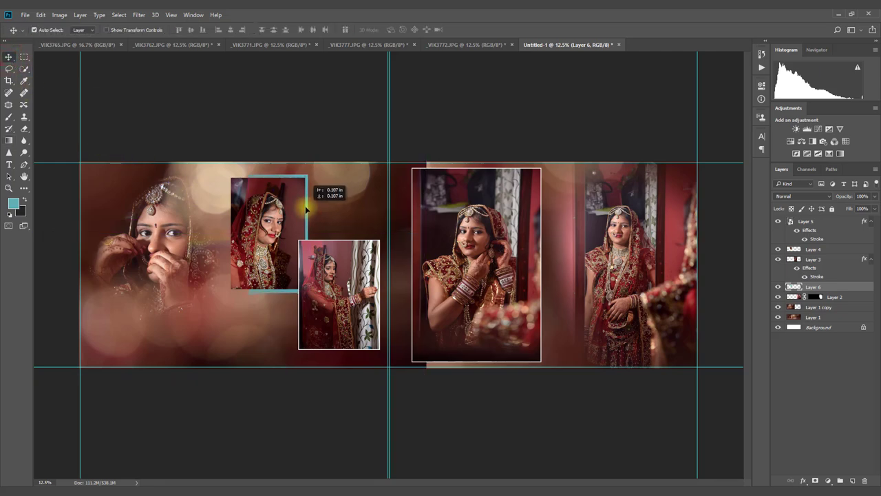
{"action": "key", "text": "ctrl+j"}
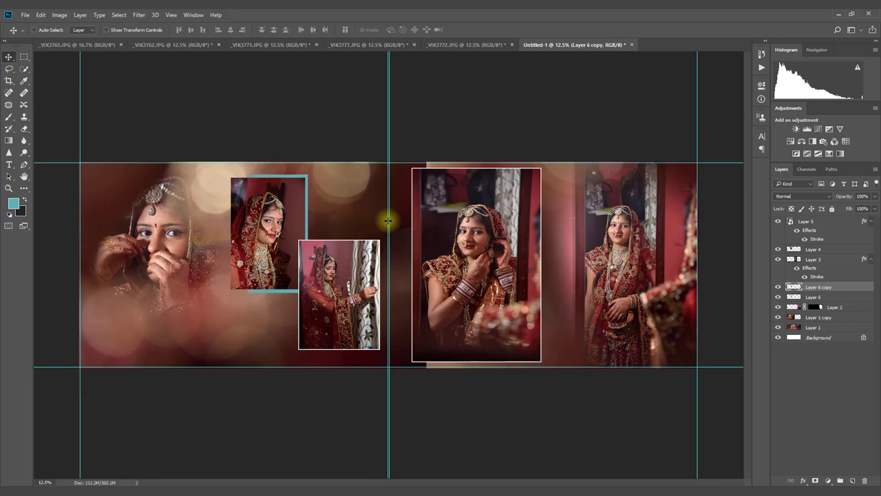
{"action": "key", "text": "ctrl+t"}
{"action": "left_click_drag", "start_coordinate": [289, 223], "coordinate": [359, 228]}
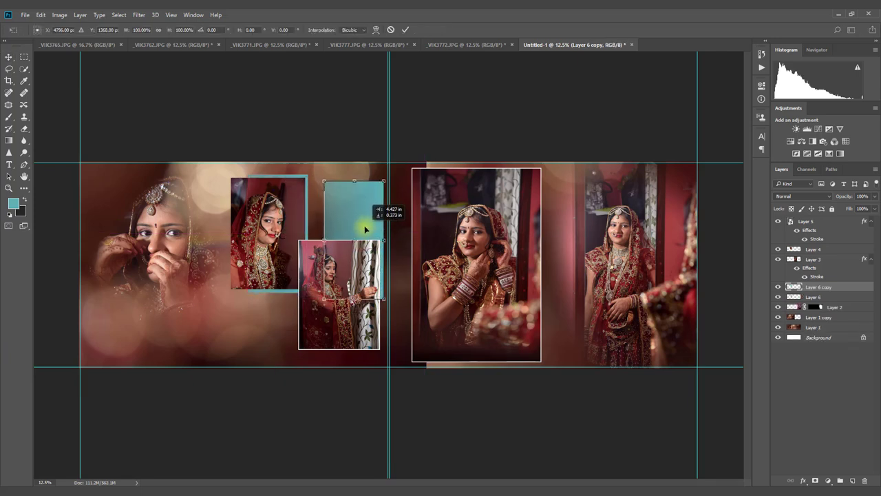
Stretch the teal copy into a tall band to the page bottom at 50% opacity.
{"action": "left_click_drag", "start_coordinate": [359, 228], "coordinate": [365, 229]}
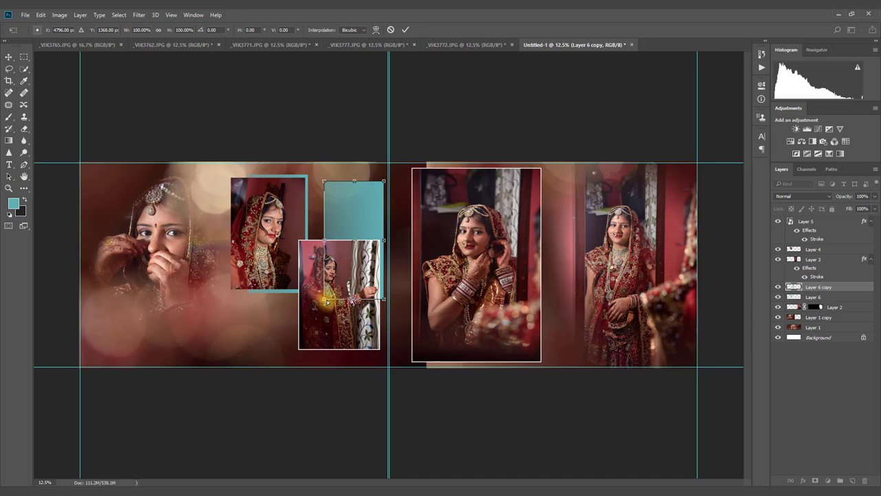
{"action": "left_click_drag", "start_coordinate": [324, 299], "coordinate": [335, 402]}
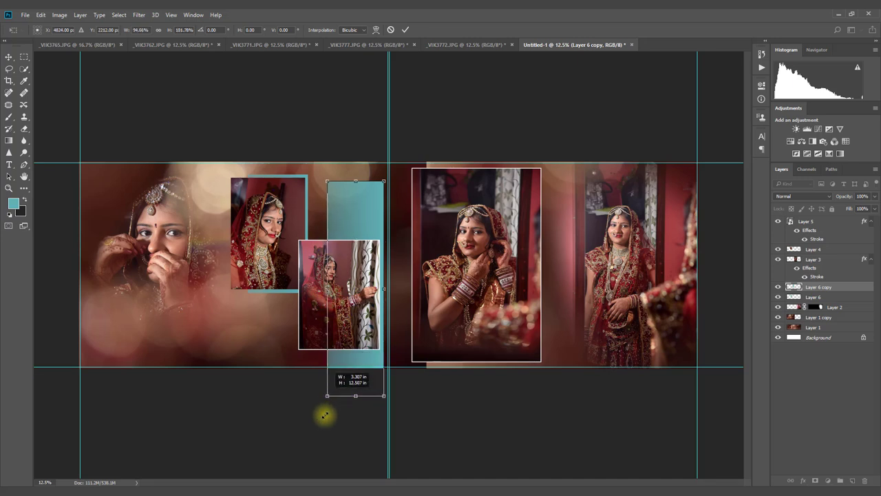
{"action": "left_click_drag", "start_coordinate": [344, 373], "coordinate": [358, 366]}
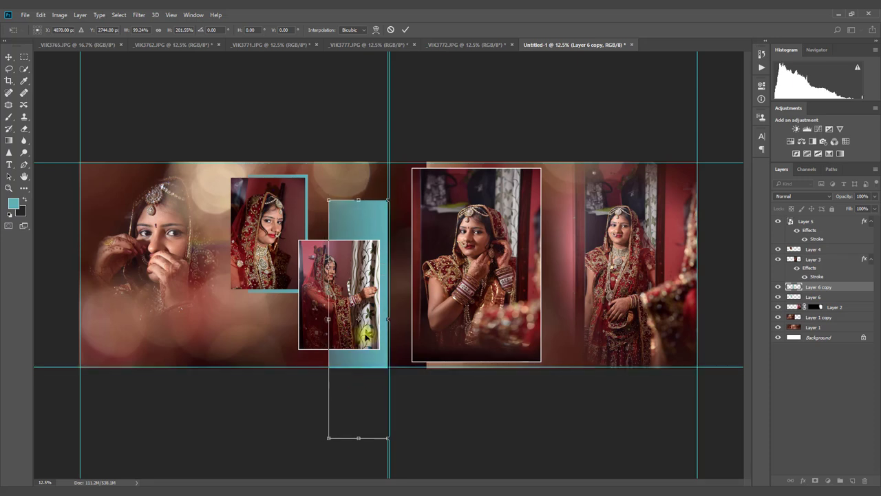
{"action": "mouse_move", "coordinate": [366, 335]}
{"action": "left_mouse_down"}
{"action": "mouse_move", "coordinate": [363, 367]}
{"action": "mouse_move", "coordinate": [361, 360]}
{"action": "left_mouse_up"}
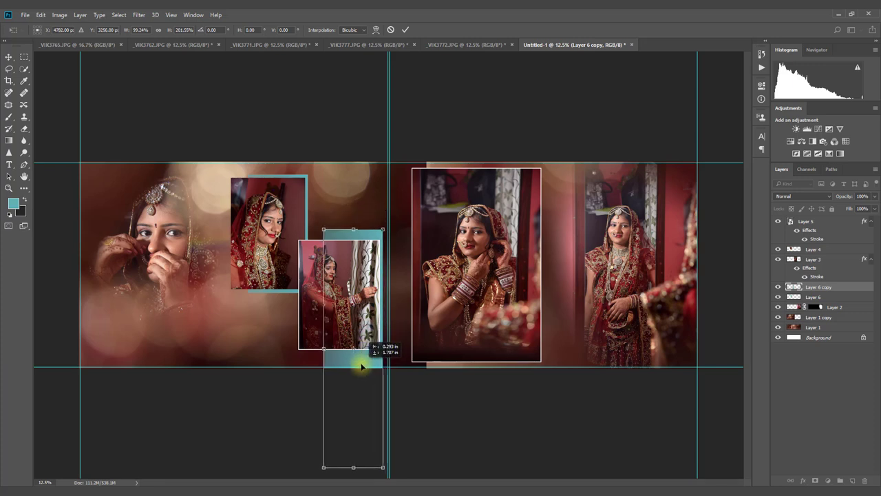
{"action": "left_click", "coordinate": [406, 30]}
{"action": "left_click_drag", "start_coordinate": [846, 200], "coordinate": [825, 200]}
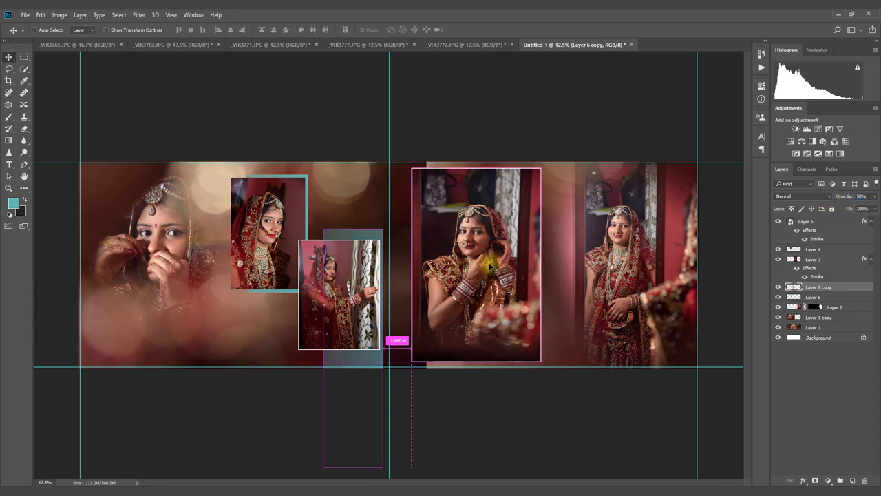
Duplicate the teal band as Layer 6 copy 2 and stretch it wide across the right page.
{"action": "key", "text": "ctrl+j"}
{"action": "key", "text": "ctrl+t"}
{"action": "mouse_move", "coordinate": [358, 275]}
{"action": "left_mouse_down"}
{"action": "mouse_move", "coordinate": [559, 268]}
{"action": "mouse_move", "coordinate": [529, 235]}
{"action": "left_mouse_up"}
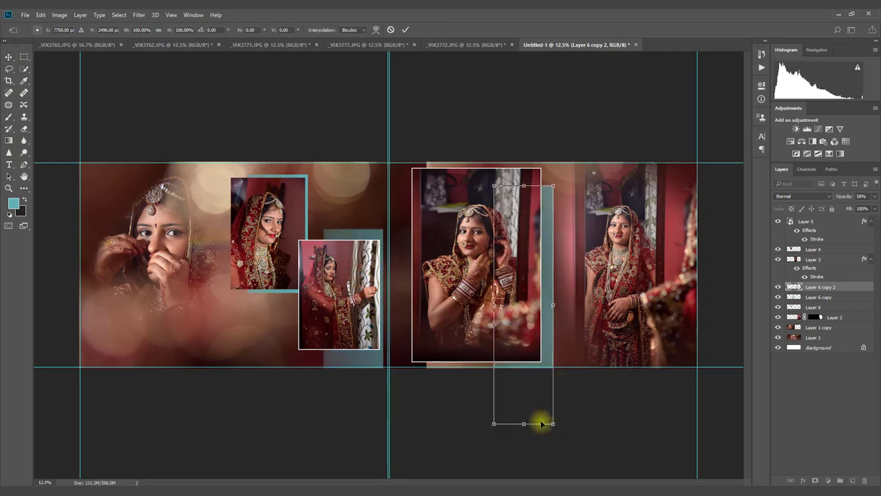
{"action": "left_click_drag", "start_coordinate": [527, 423], "coordinate": [534, 362]}
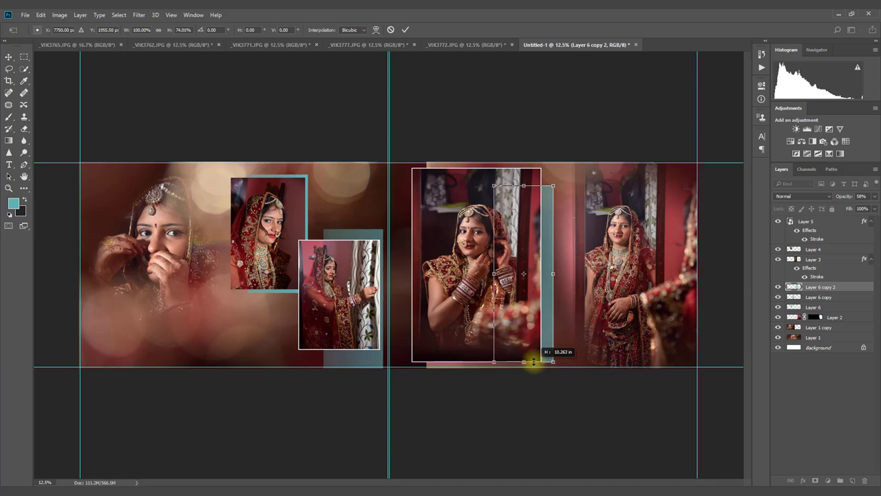
{"action": "left_click_drag", "start_coordinate": [553, 275], "coordinate": [706, 260]}
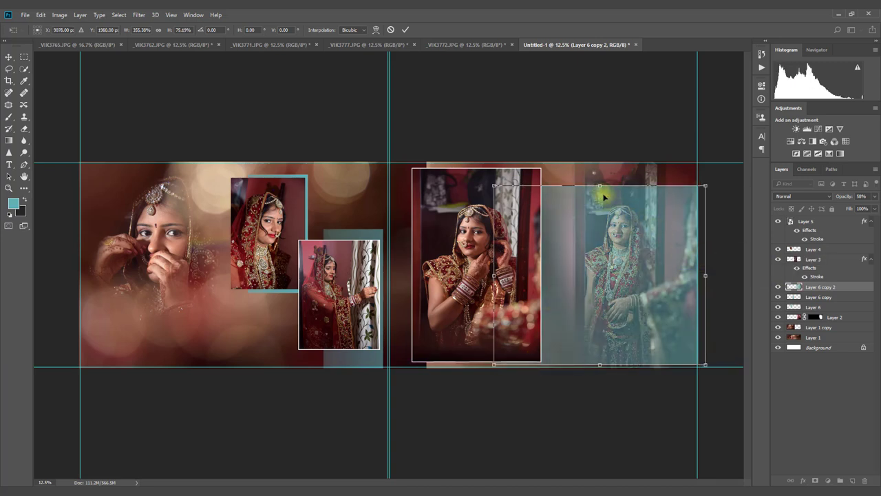
{"action": "left_click_drag", "start_coordinate": [601, 185], "coordinate": [602, 178]}
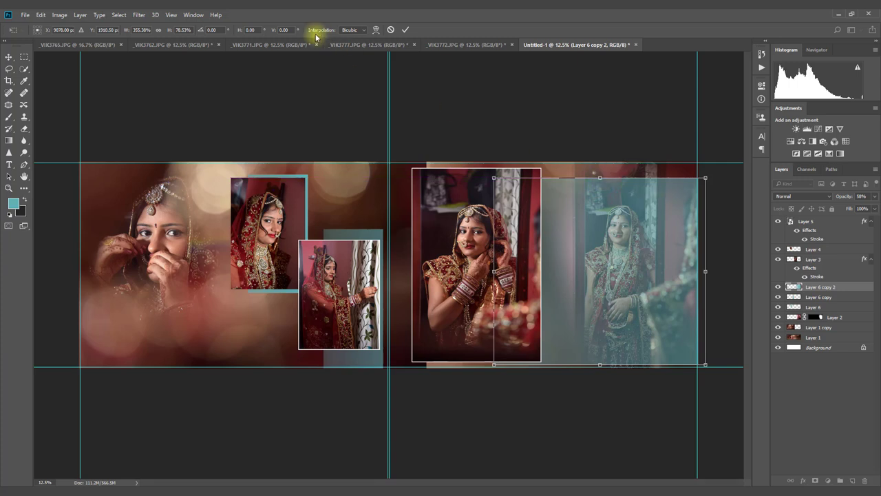
{"action": "left_click", "coordinate": [405, 30]}
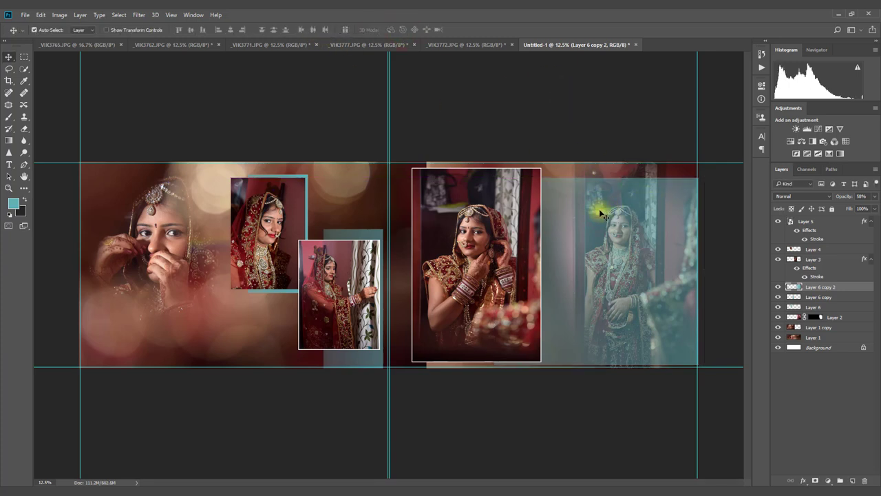
{"action": "key", "text": "ctrl+t"}
Pick an orange foreground colour, try a spread-wide orange gradient fill, then revert it.
{"action": "key", "text": "Return"}
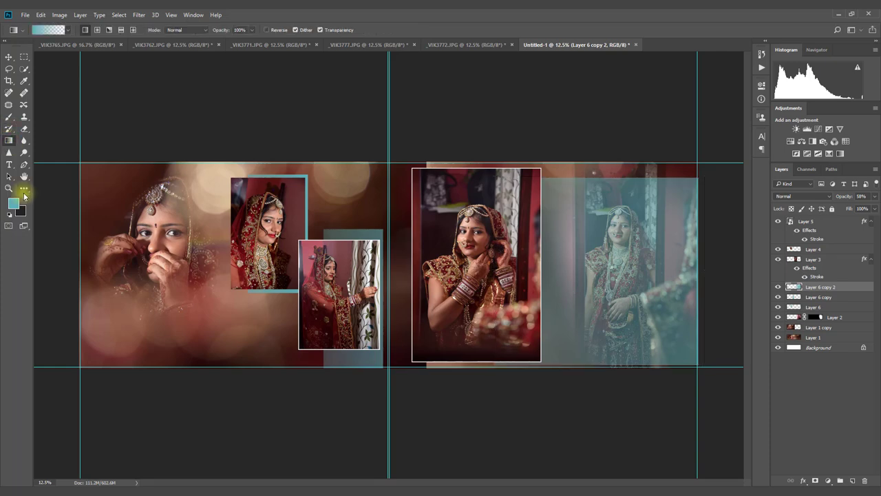
{"action": "left_click", "coordinate": [13, 203]}
{"action": "left_click_drag", "start_coordinate": [594, 303], "coordinate": [597, 311]}
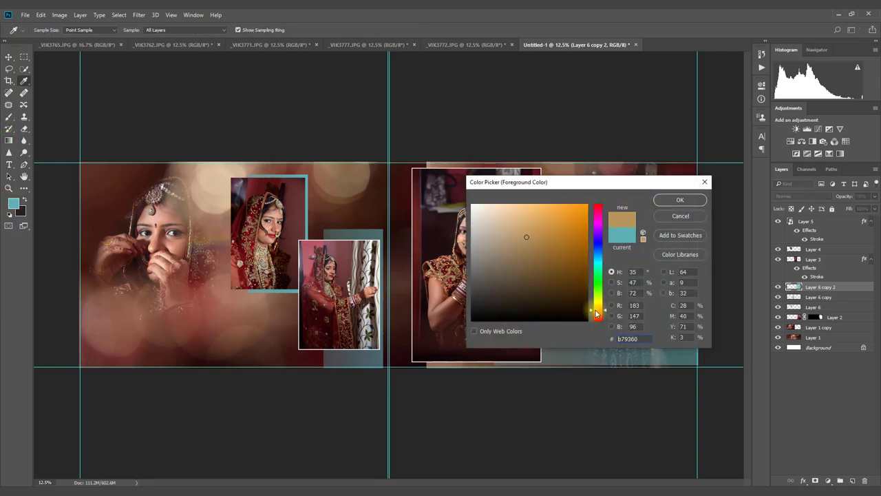
{"action": "left_click", "coordinate": [667, 209]}
{"action": "key", "text": "g"}
{"action": "left_click_drag", "start_coordinate": [607, 196], "coordinate": [686, 141]}
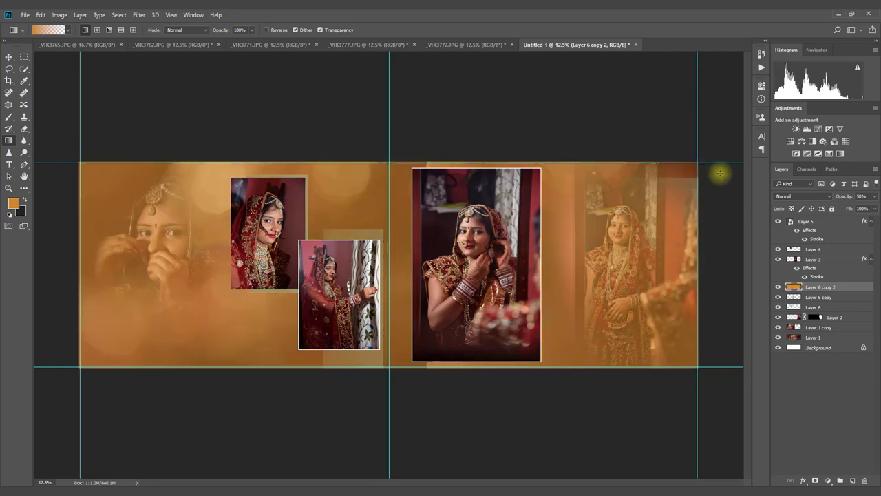
{"action": "right_click", "coordinate": [819, 290]}
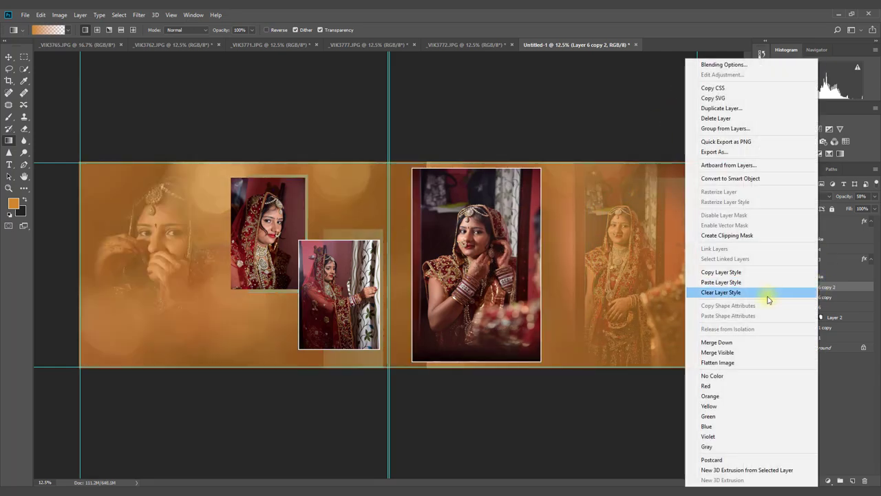
{"action": "left_click", "coordinate": [655, 386]}
{"action": "key", "text": "ctrl+i"}
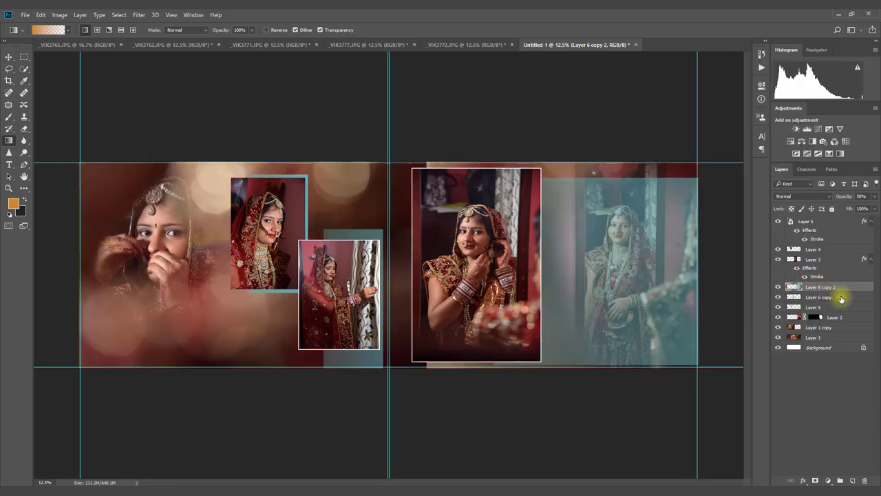
Fill the panel's selection with an orange gradient and set its blend mode to Color.
{"action": "left_click", "coordinate": [794, 287], "text": "ctrl"}
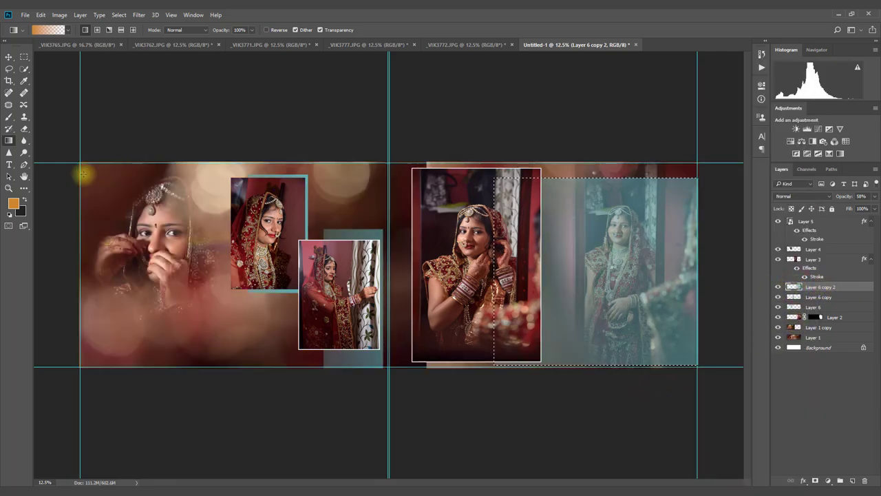
{"action": "left_click_drag", "start_coordinate": [622, 99], "coordinate": [647, 122]}
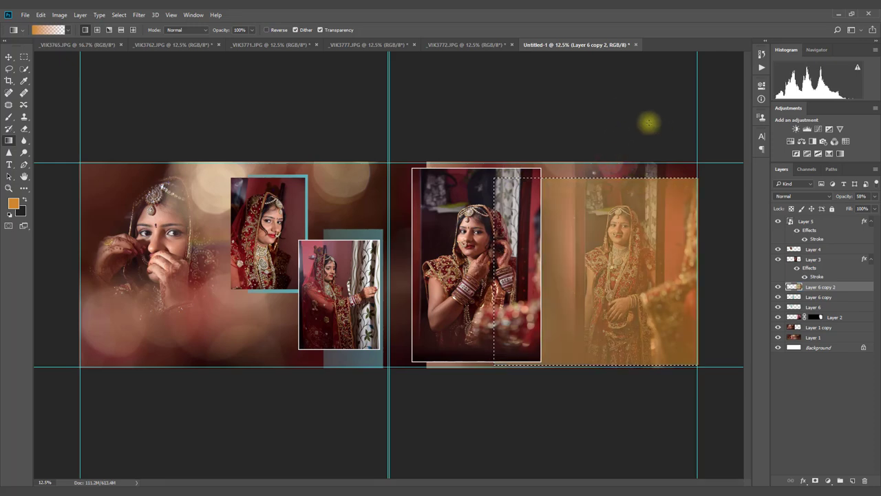
{"action": "key", "text": "ctrl+d"}
{"action": "left_click", "coordinate": [803, 196]}
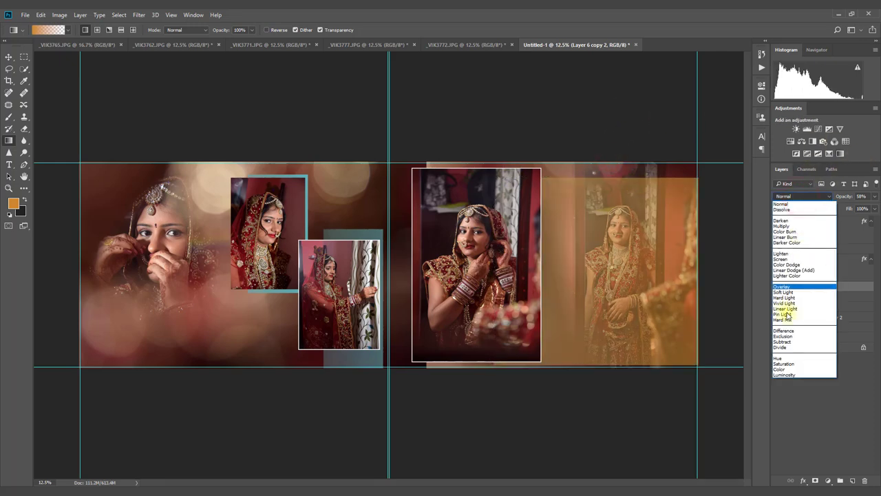
{"action": "left_click", "coordinate": [787, 371]}
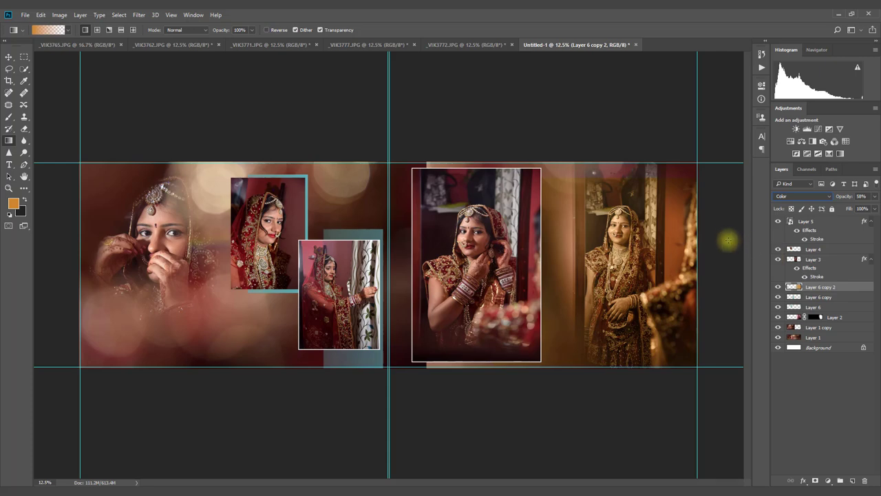
{"action": "key", "text": "ctrl+t"}
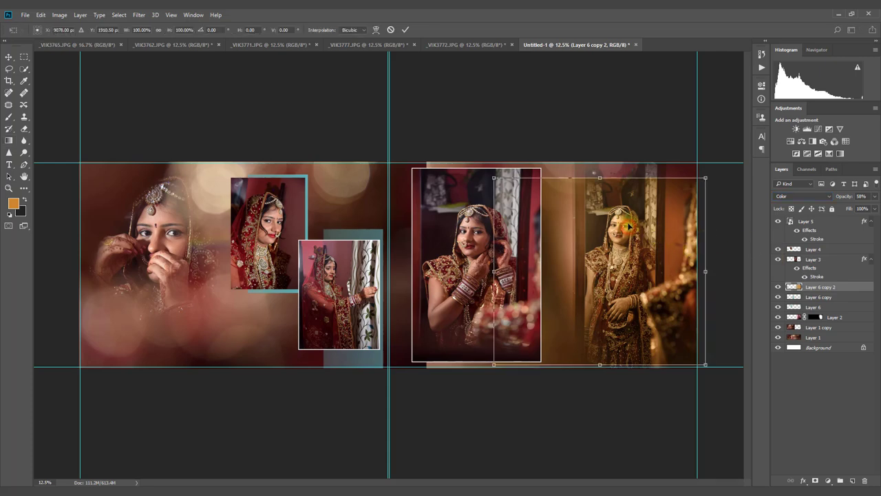
Widen the orange Color overlay to about 225% across both pages at 34% opacity.
{"action": "left_click_drag", "start_coordinate": [628, 226], "coordinate": [628, 222]}
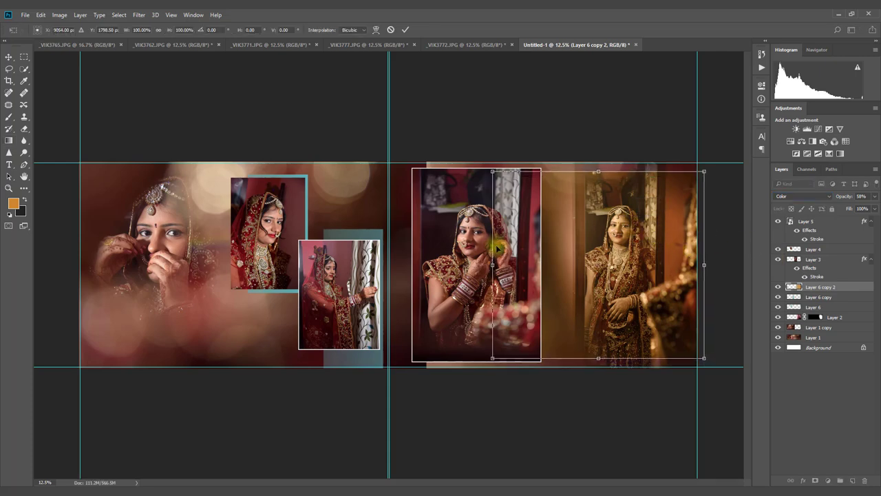
{"action": "left_click_drag", "start_coordinate": [493, 264], "coordinate": [226, 246]}
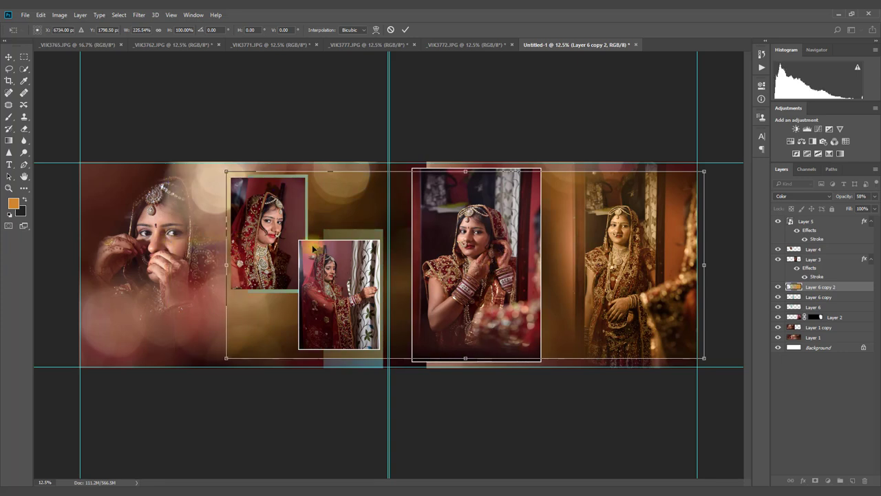
{"action": "left_click", "coordinate": [406, 29]}
{"action": "key", "text": "g"}
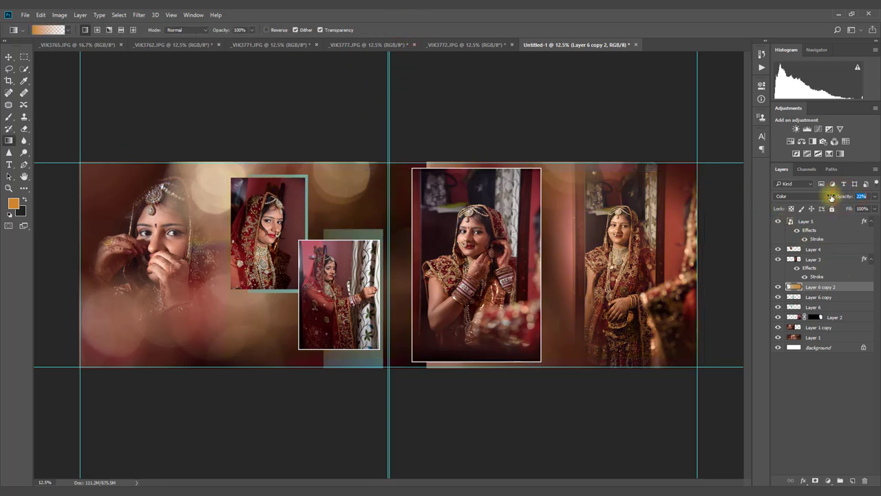
{"action": "left_click", "coordinate": [135, 286]}
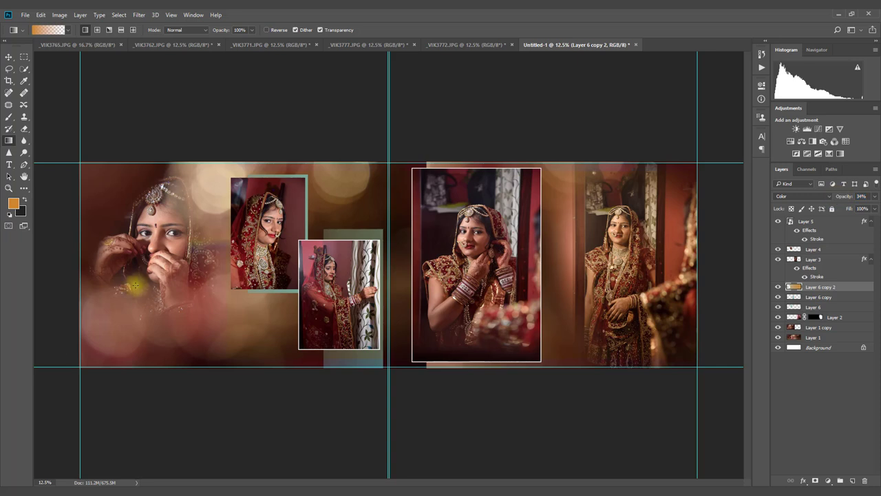
{"action": "left_click", "coordinate": [8, 58]}
{"action": "left_click", "coordinate": [168, 243]}
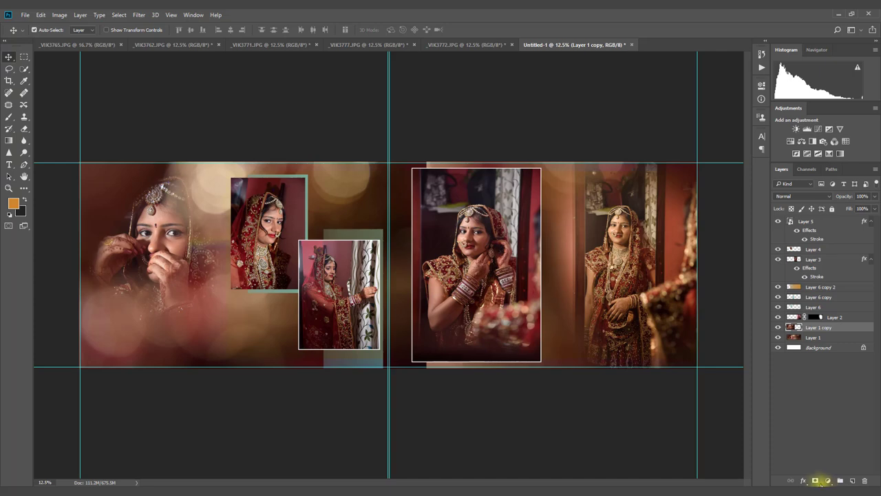
Add a mask to Layer 1 copy and paint three gradient fades across the centre seam.
{"action": "left_click", "coordinate": [817, 481]}
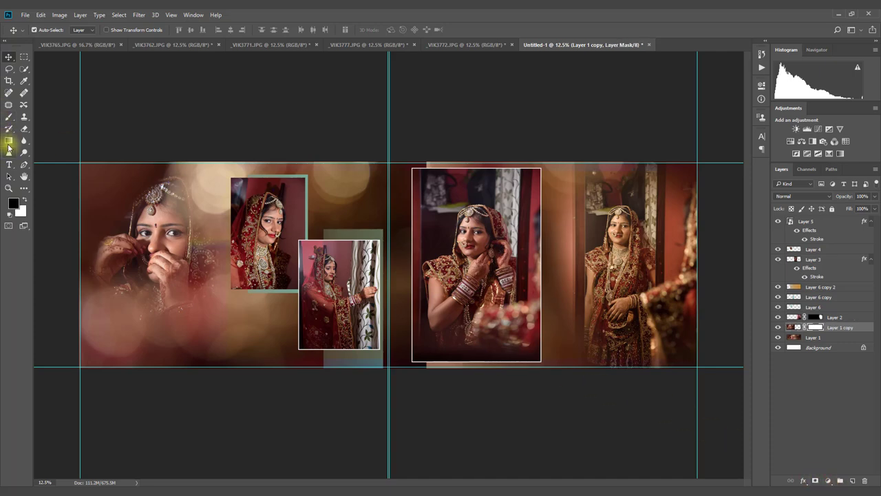
{"action": "left_click", "coordinate": [8, 142]}
{"action": "left_click_drag", "start_coordinate": [418, 160], "coordinate": [335, 210]}
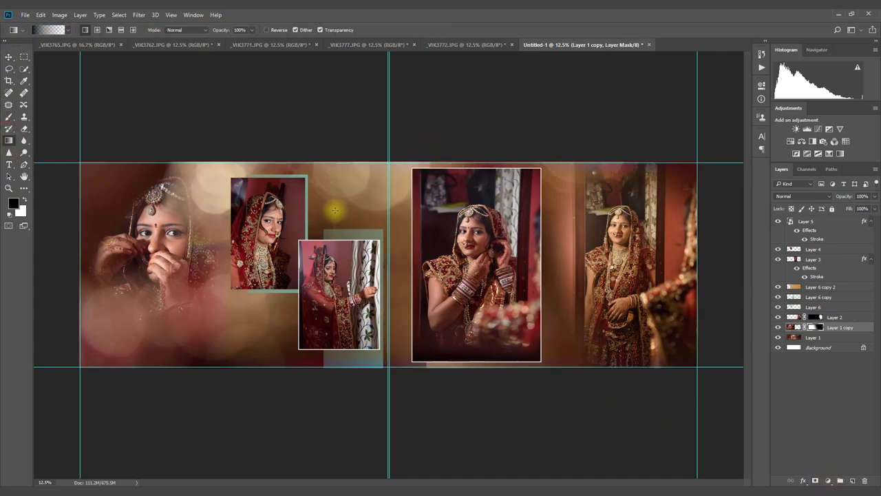
{"action": "left_click_drag", "start_coordinate": [436, 387], "coordinate": [352, 287]}
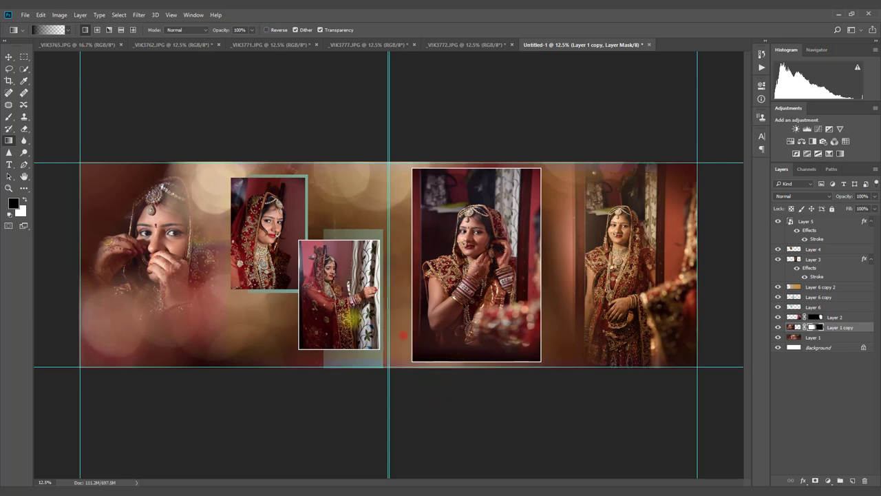
{"action": "left_click_drag", "start_coordinate": [403, 335], "coordinate": [245, 322]}
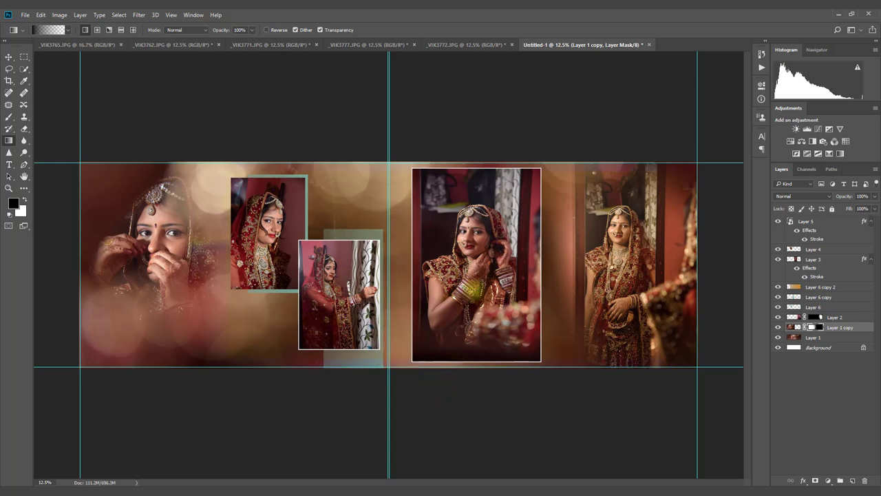
{"action": "left_click", "coordinate": [9, 56]}
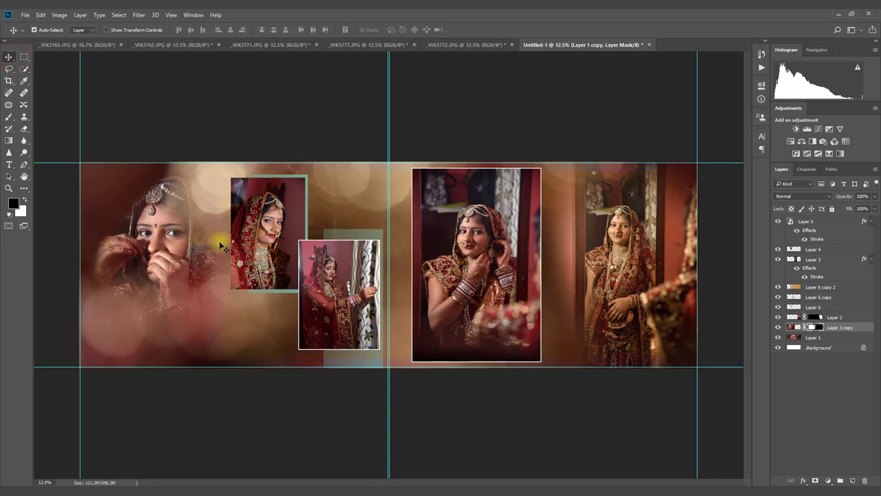
{"action": "left_click", "coordinate": [352, 241]}
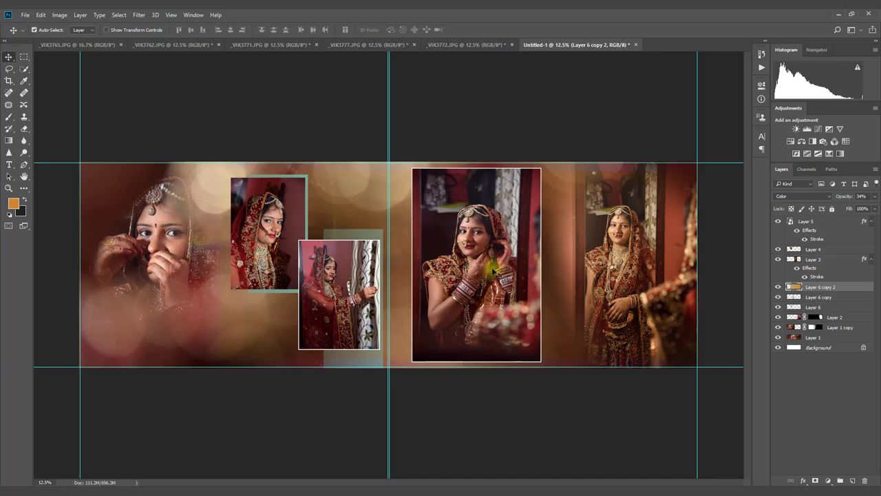
{"action": "left_click", "coordinate": [477, 264]}
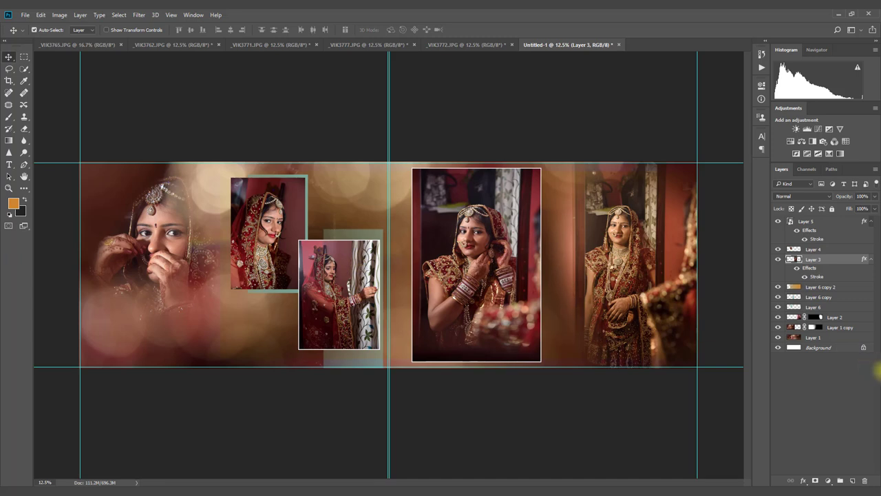
Add Layer 7 with a black gradient-filled rectangle above the small photo at 22% opacity.
{"action": "left_click", "coordinate": [853, 480]}
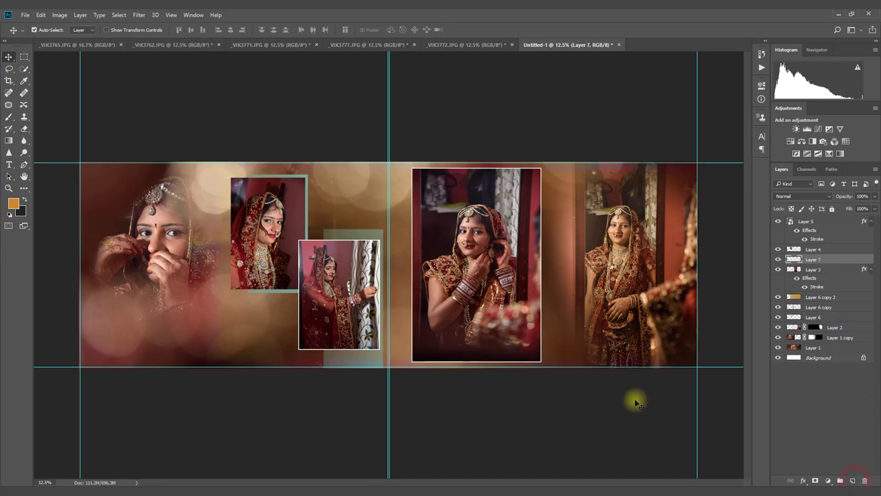
{"action": "left_click", "coordinate": [26, 61]}
{"action": "mouse_move", "coordinate": [320, 187]}
{"action": "left_mouse_down"}
{"action": "mouse_move", "coordinate": [340, 219]}
{"action": "mouse_move", "coordinate": [364, 233]}
{"action": "left_mouse_up"}
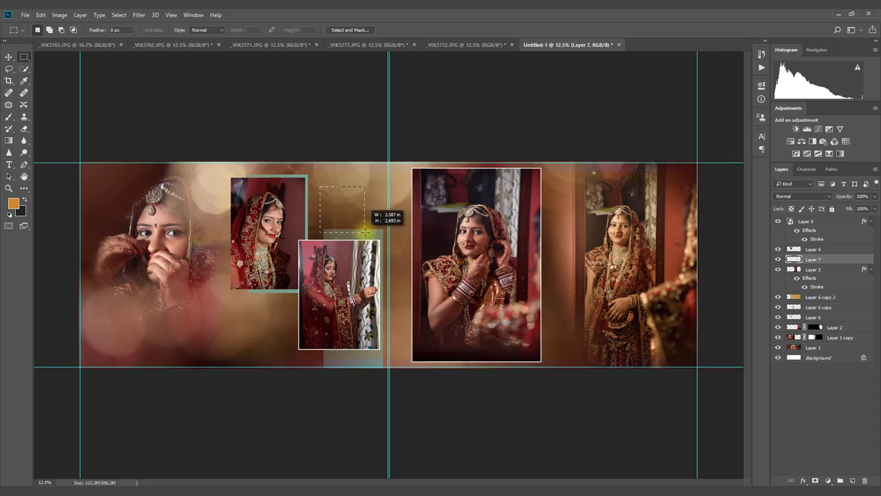
{"action": "left_click_drag", "start_coordinate": [364, 233], "coordinate": [379, 214]}
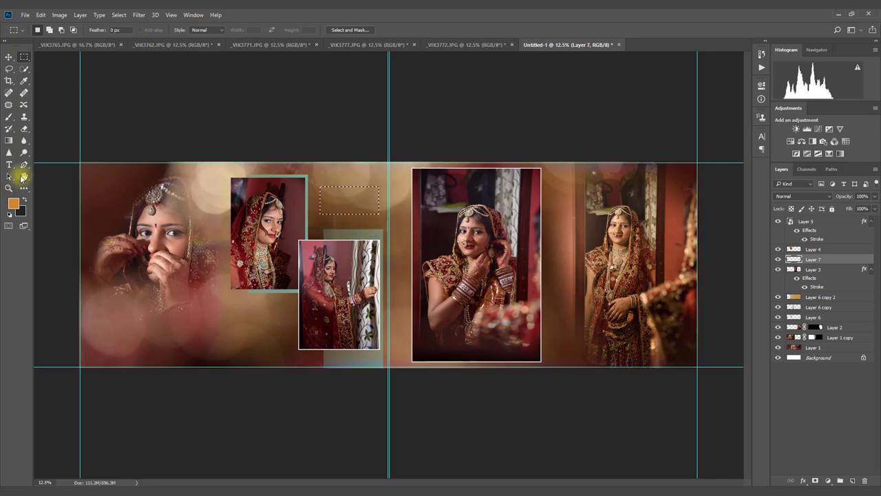
{"action": "left_click", "coordinate": [9, 141]}
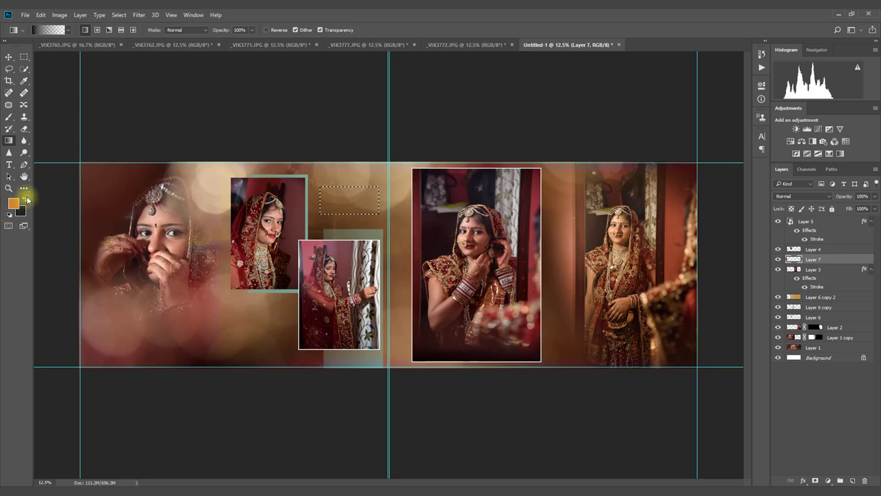
{"action": "left_click", "coordinate": [25, 199]}
{"action": "left_click_drag", "start_coordinate": [363, 183], "coordinate": [389, 155]}
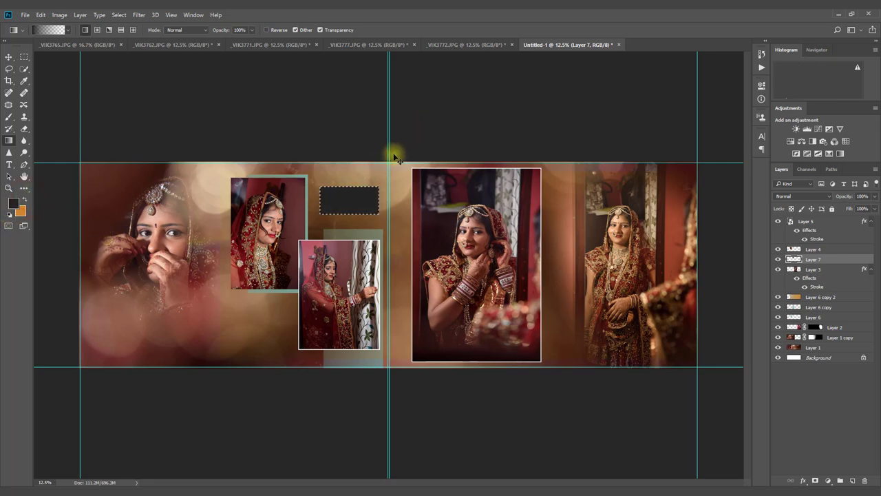
{"action": "key", "text": "ctrl+d"}
{"action": "mouse_move", "coordinate": [847, 199]}
{"action": "left_mouse_down"}
{"action": "mouse_move", "coordinate": [793, 198]}
{"action": "mouse_move", "coordinate": [805, 199]}
{"action": "left_mouse_up"}
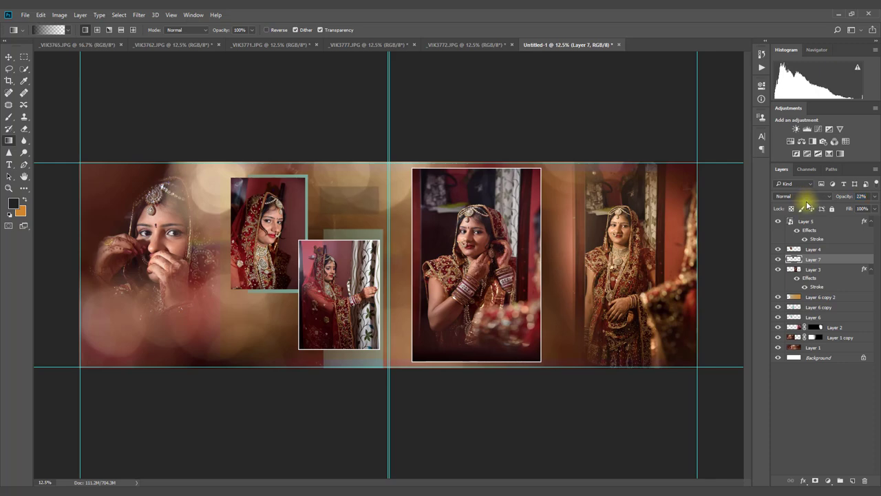
Stretch the gradient rectangle up to the page's top edge and slightly wider leftward.
{"action": "key", "text": "ctrl+t"}
{"action": "left_click_drag", "start_coordinate": [349, 214], "coordinate": [349, 222]}
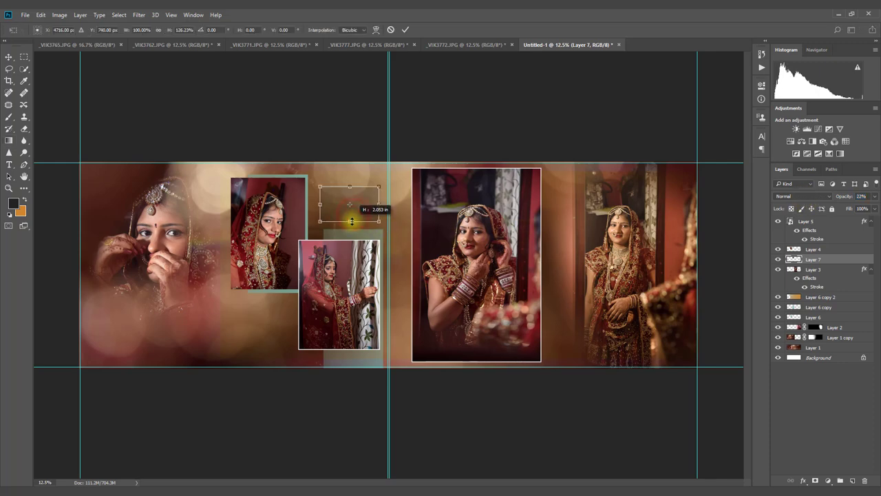
{"action": "left_click_drag", "start_coordinate": [349, 184], "coordinate": [349, 143]}
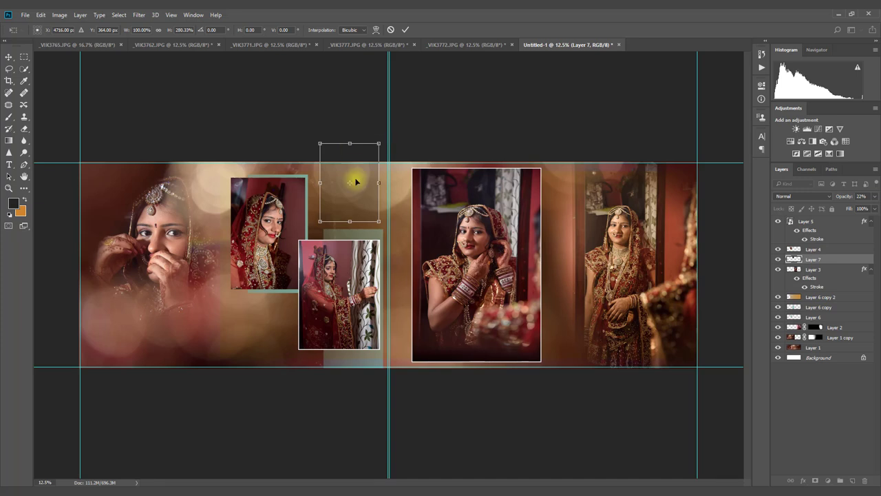
{"action": "left_click_drag", "start_coordinate": [318, 185], "coordinate": [313, 185]}
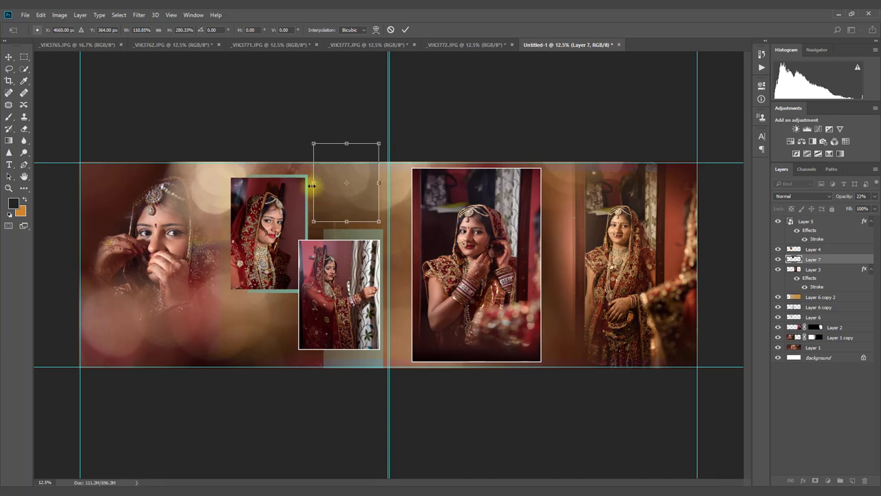
{"action": "left_click", "coordinate": [405, 30]}
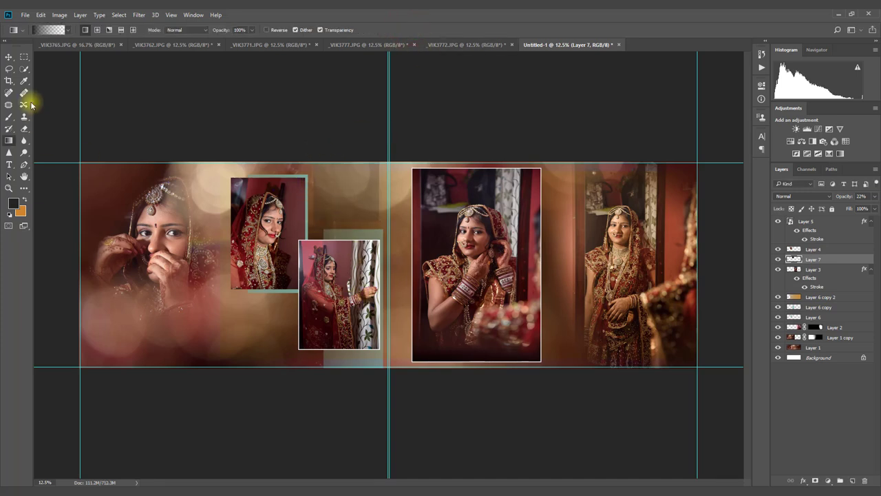
Duplicate the small stroked photo, Layer 5, then enlarge the copy and rotate it about 24°.
{"action": "left_click", "coordinate": [8, 56]}
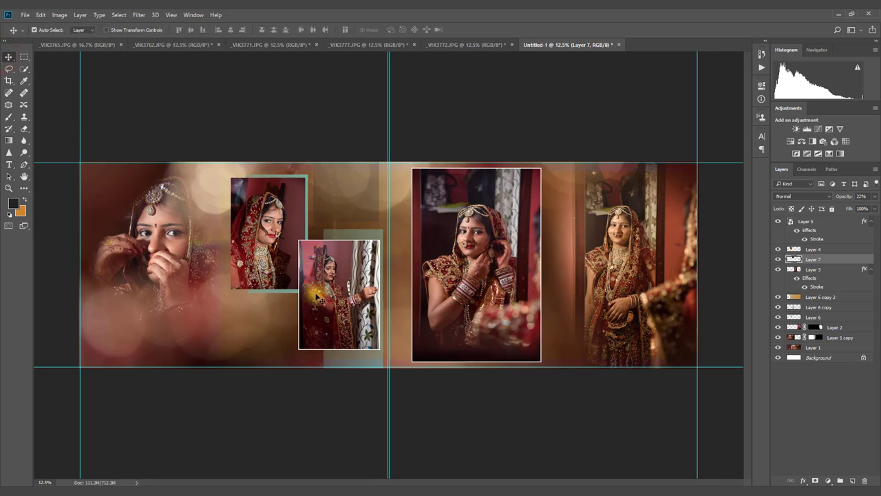
{"action": "left_click", "coordinate": [358, 288]}
{"action": "left_click_drag", "start_coordinate": [392, 281], "coordinate": [406, 286]}
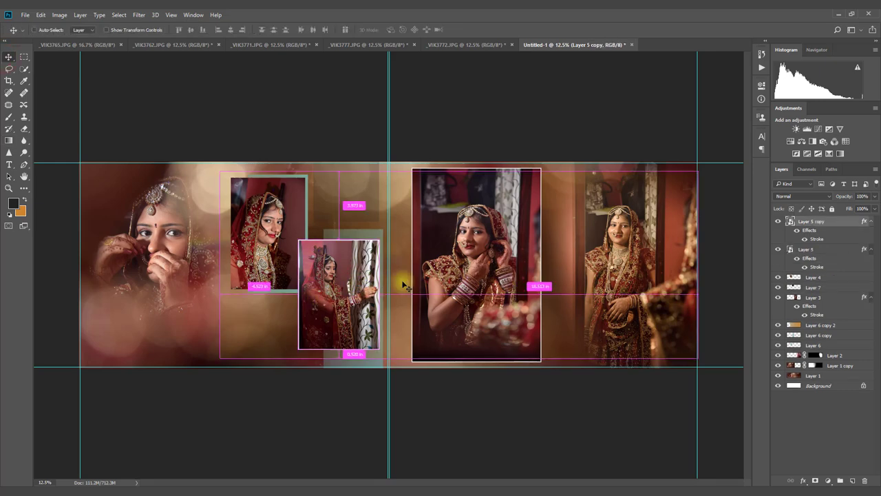
{"action": "key", "text": "ctrl+t"}
{"action": "left_click_drag", "start_coordinate": [299, 239], "coordinate": [215, 132]}
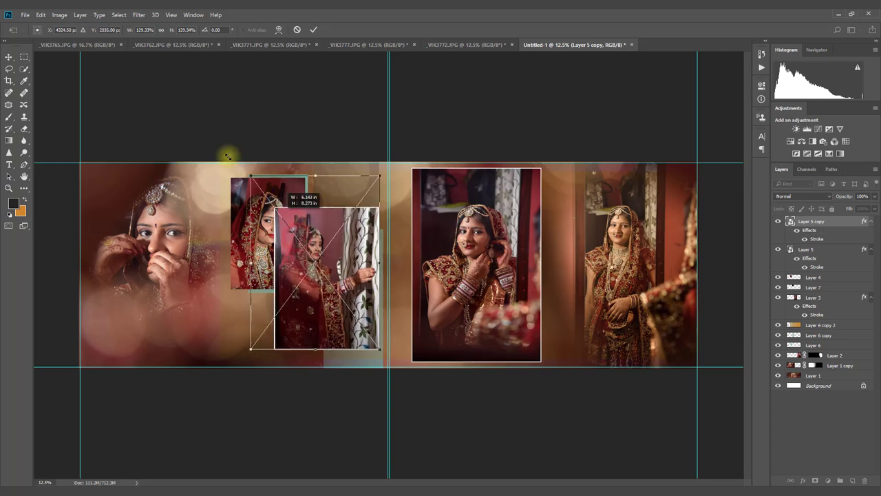
{"action": "left_click_drag", "start_coordinate": [355, 199], "coordinate": [379, 140]}
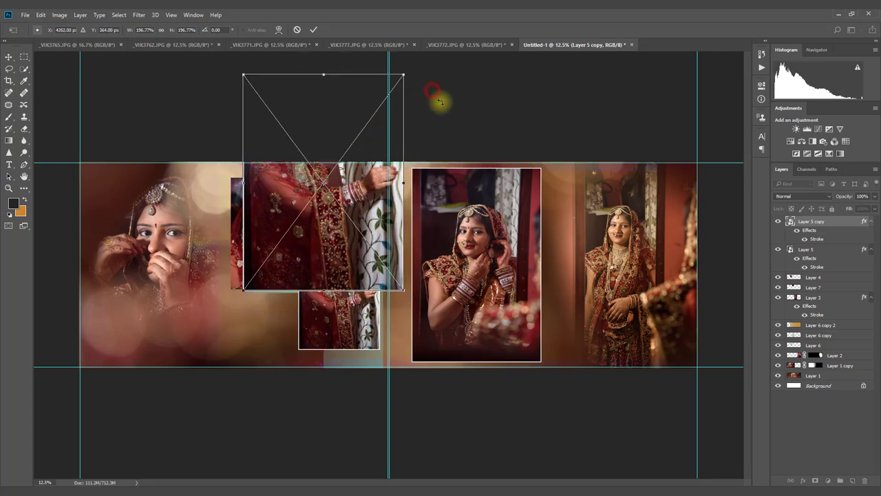
{"action": "left_click_drag", "start_coordinate": [437, 97], "coordinate": [457, 138]}
{"action": "left_click_drag", "start_coordinate": [398, 178], "coordinate": [399, 186]}
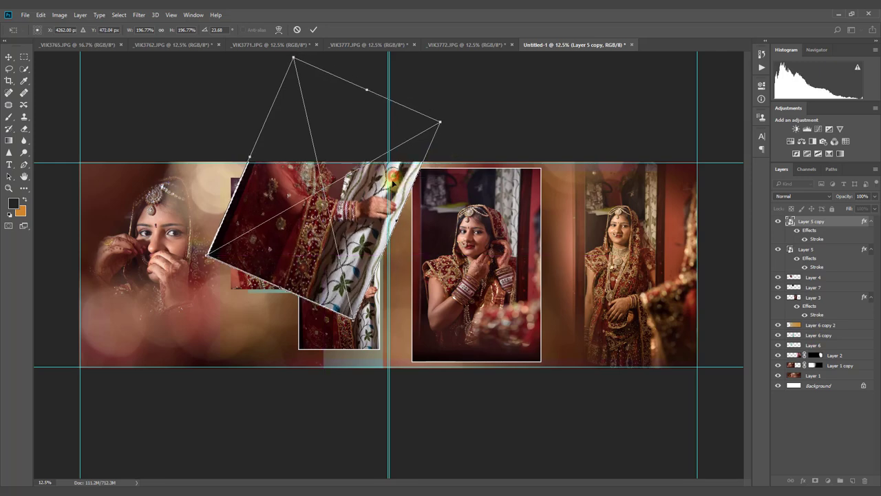
{"action": "left_click", "coordinate": [313, 30]}
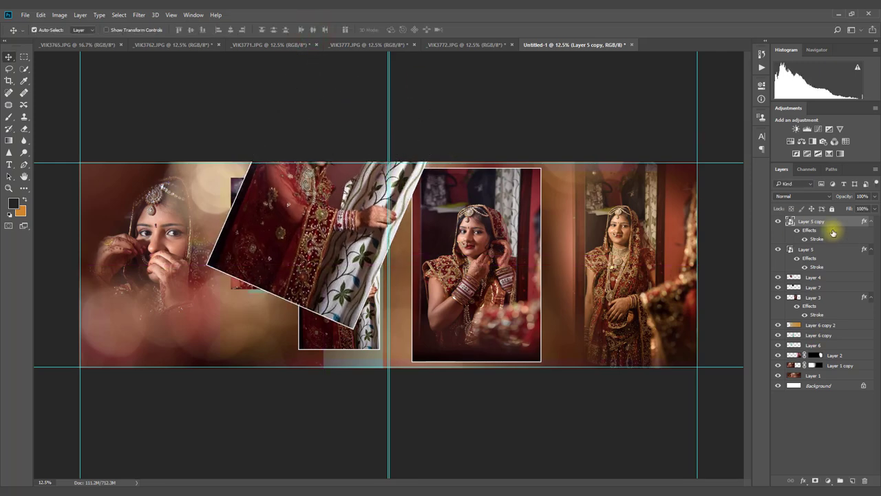
Move Layer 5 copy below Layer 6 and enlarge it to about 203% across the left page.
{"action": "left_click_drag", "start_coordinate": [820, 221], "coordinate": [830, 350]}
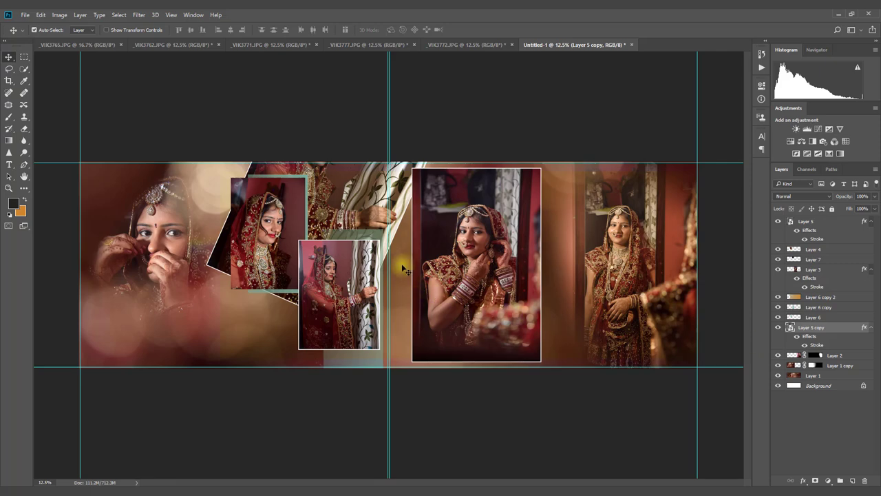
{"action": "left_click", "coordinate": [370, 220]}
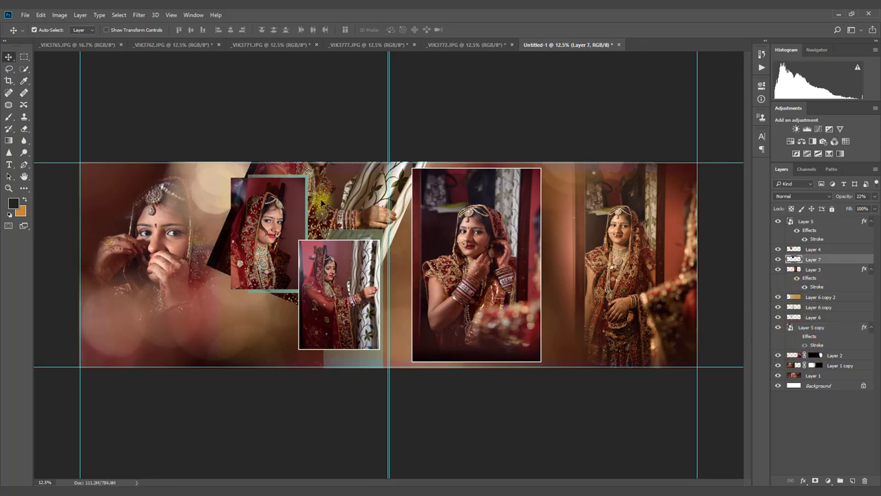
{"action": "left_click_drag", "start_coordinate": [410, 167], "coordinate": [397, 162]}
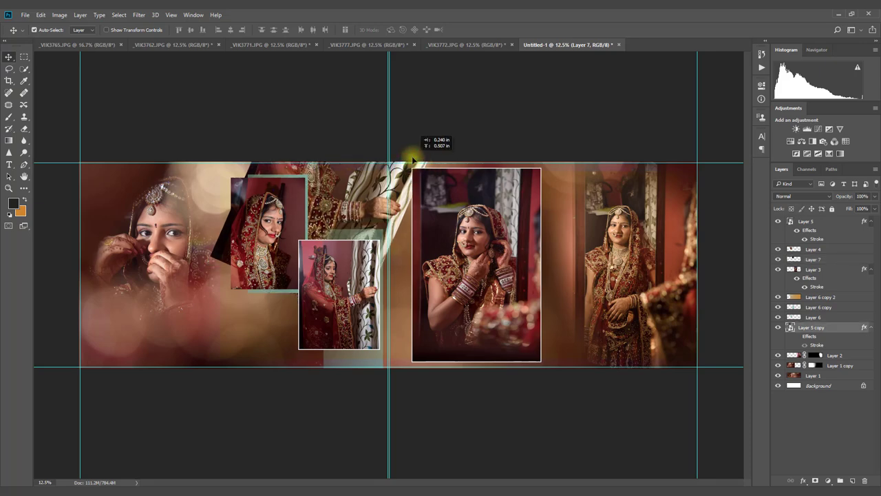
{"action": "key", "text": "ctrl+t"}
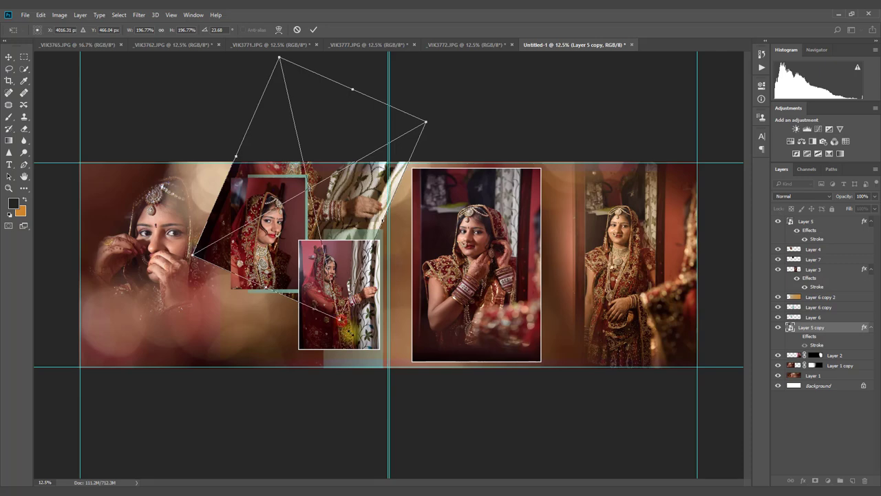
{"action": "mouse_move", "coordinate": [428, 413]}
{"action": "left_mouse_down"}
{"action": "mouse_move", "coordinate": [395, 206]}
{"action": "mouse_move", "coordinate": [404, 197]}
{"action": "left_mouse_up"}
{"action": "left_click", "coordinate": [313, 30]}
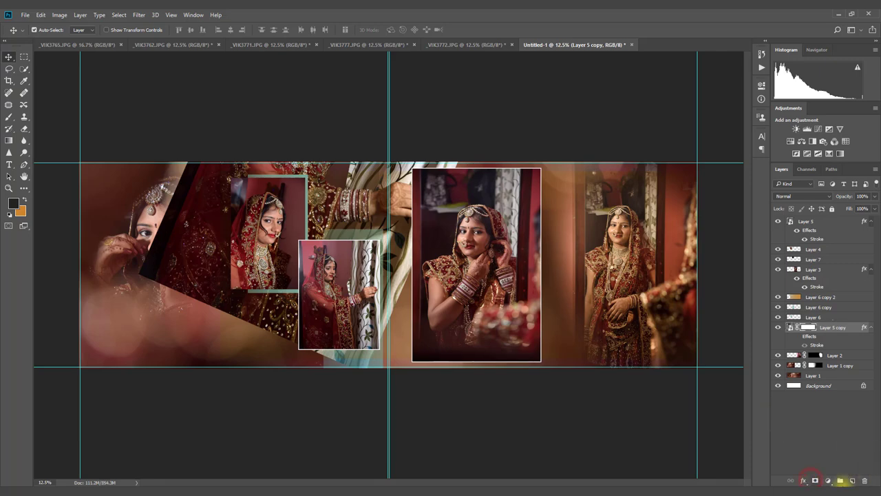
Mask Layer 5 copy with a gradient so the left bride's face shows through.
{"action": "left_click", "coordinate": [8, 140]}
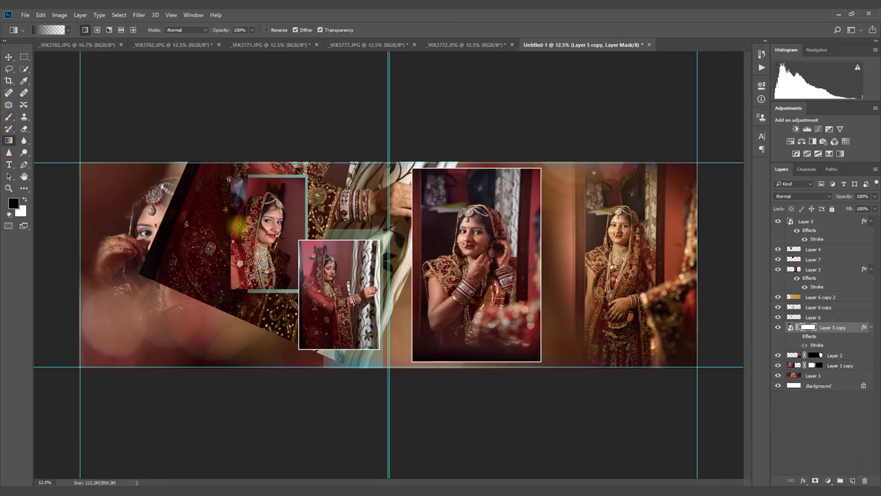
{"action": "left_click_drag", "start_coordinate": [310, 189], "coordinate": [244, 228]}
{"action": "mouse_move", "coordinate": [396, 295]}
{"action": "left_mouse_down"}
{"action": "mouse_move", "coordinate": [417, 336]}
{"action": "mouse_move", "coordinate": [424, 206]}
{"action": "left_mouse_up"}
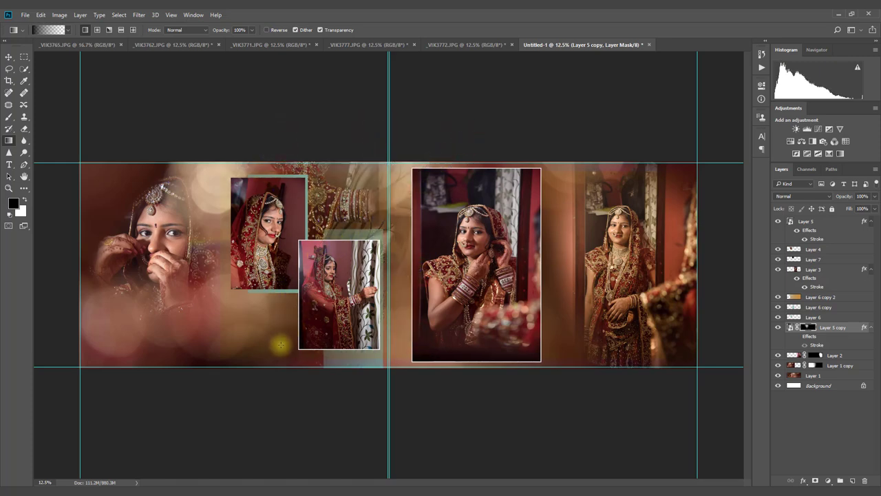
Try Color, Difference and Hue blend modes on Layer 5 copy, settling on Luminosity.
{"action": "left_click", "coordinate": [796, 199]}
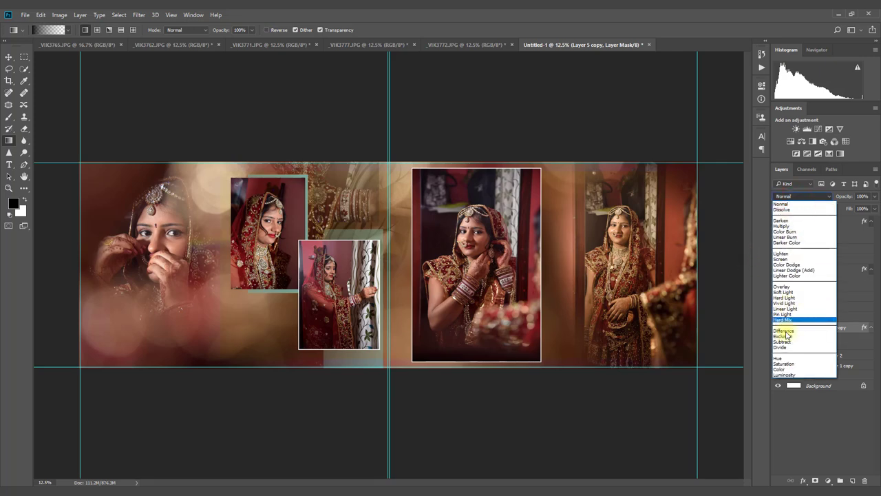
{"action": "left_click", "coordinate": [784, 369]}
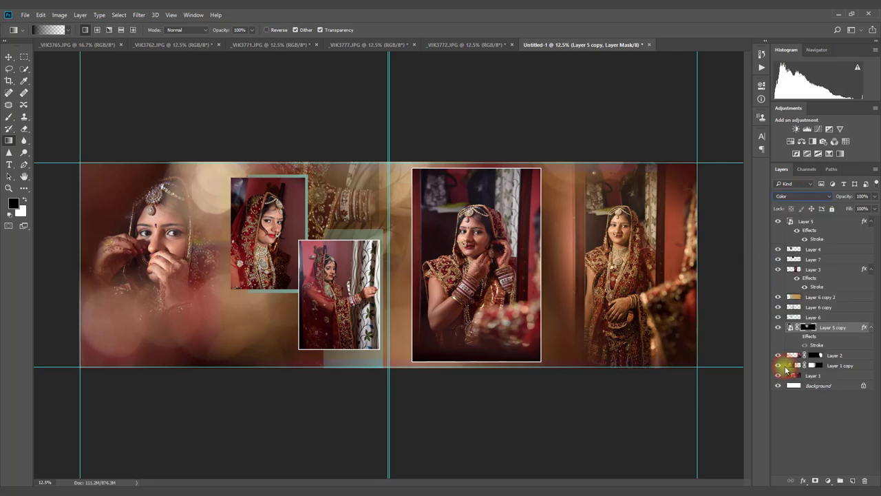
{"action": "left_click", "coordinate": [801, 197]}
{"action": "left_click", "coordinate": [785, 331]}
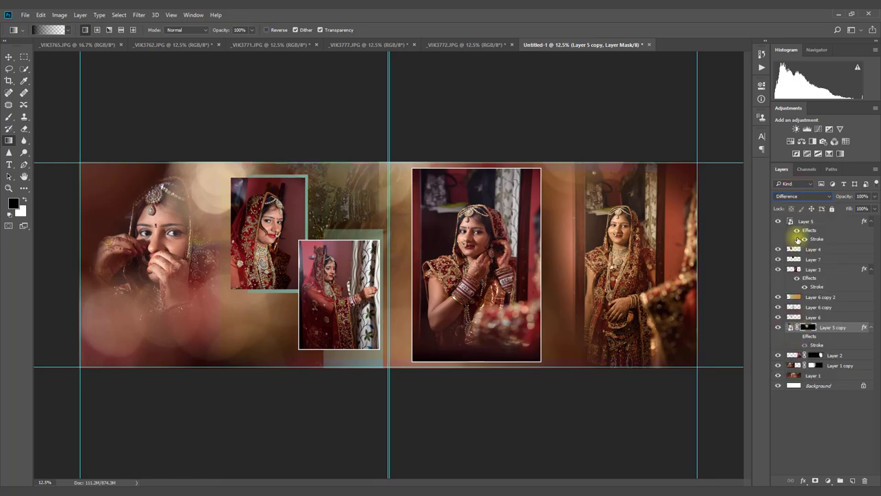
{"action": "left_click", "coordinate": [792, 197]}
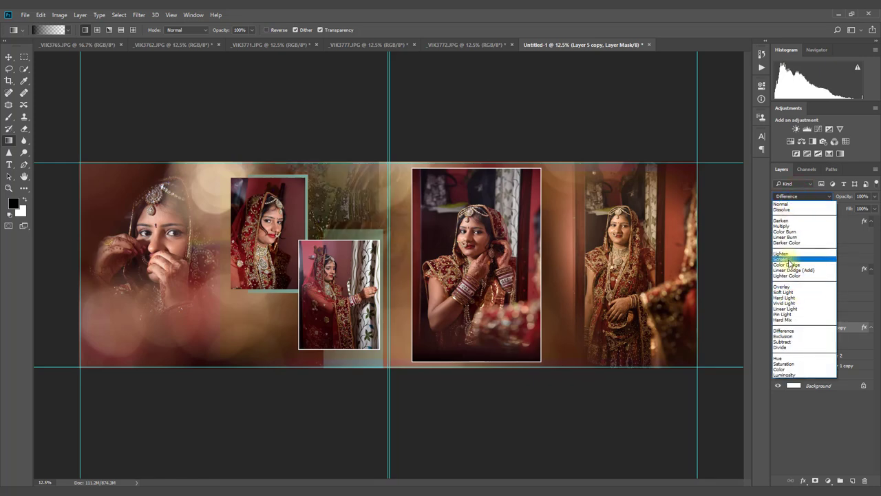
{"action": "left_click", "coordinate": [782, 358]}
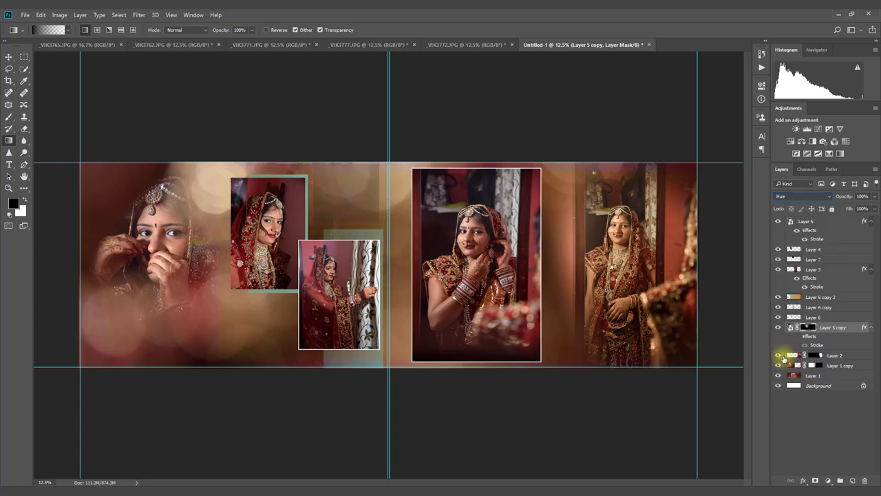
{"action": "left_click", "coordinate": [791, 197]}
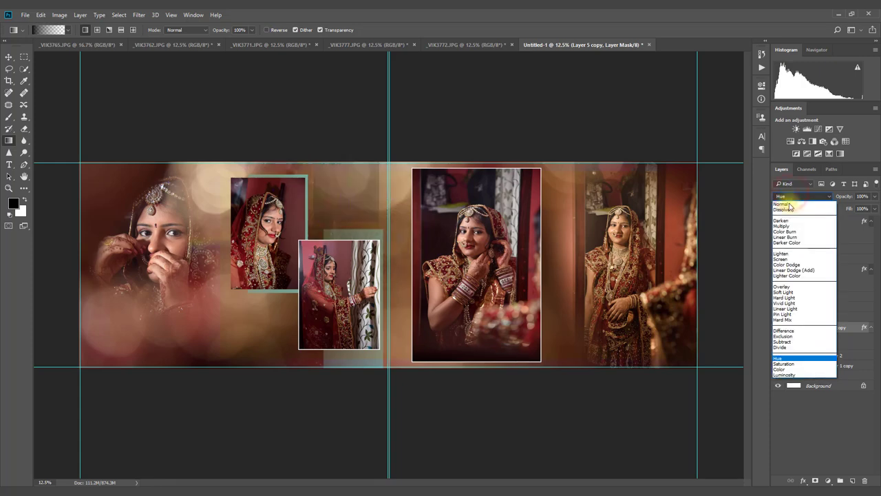
{"action": "left_click", "coordinate": [788, 376]}
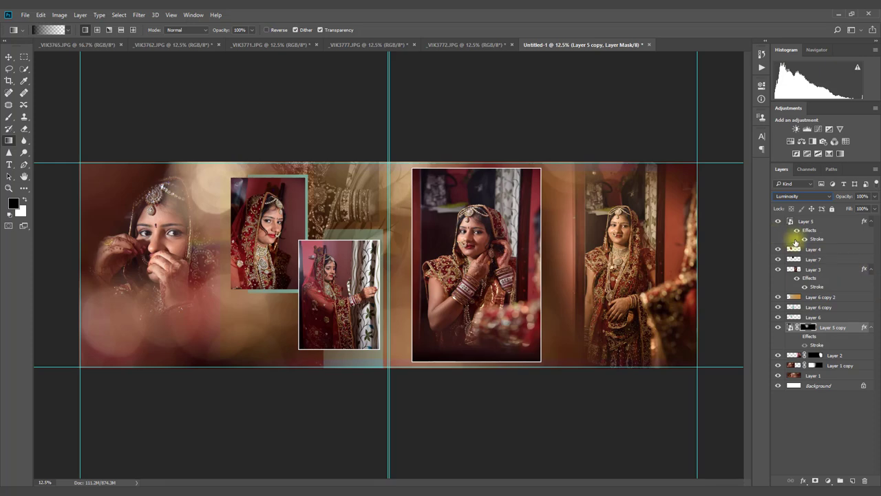
Nudge the lower small photo down and move the centre bride photo right.
{"action": "left_click", "coordinate": [9, 57]}
{"action": "left_click_drag", "start_coordinate": [352, 295], "coordinate": [349, 301]}
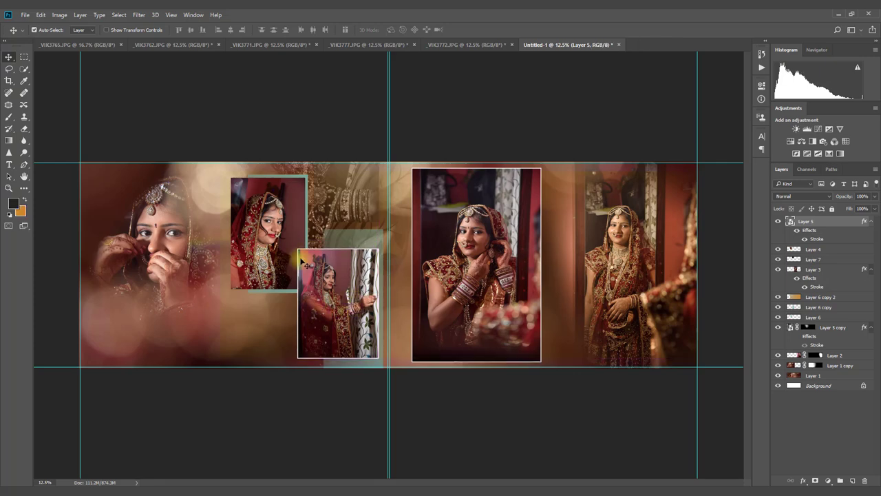
{"action": "left_click", "coordinate": [262, 251]}
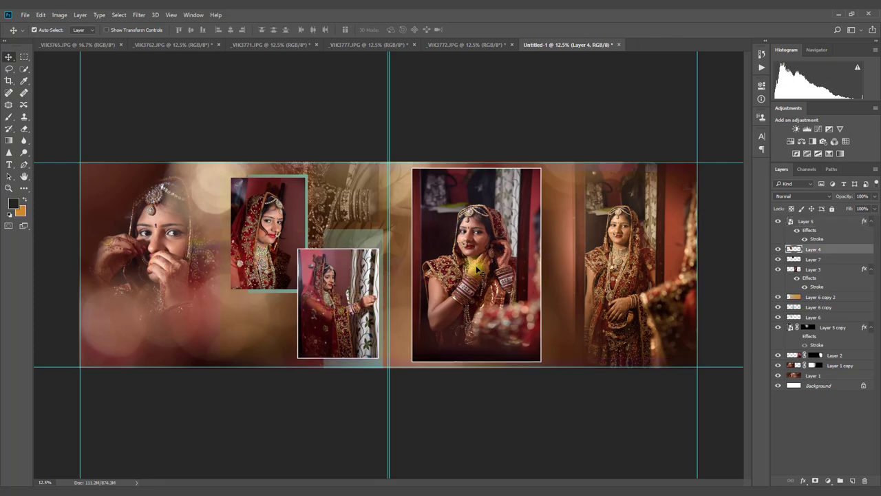
{"action": "left_click_drag", "start_coordinate": [477, 270], "coordinate": [520, 269]}
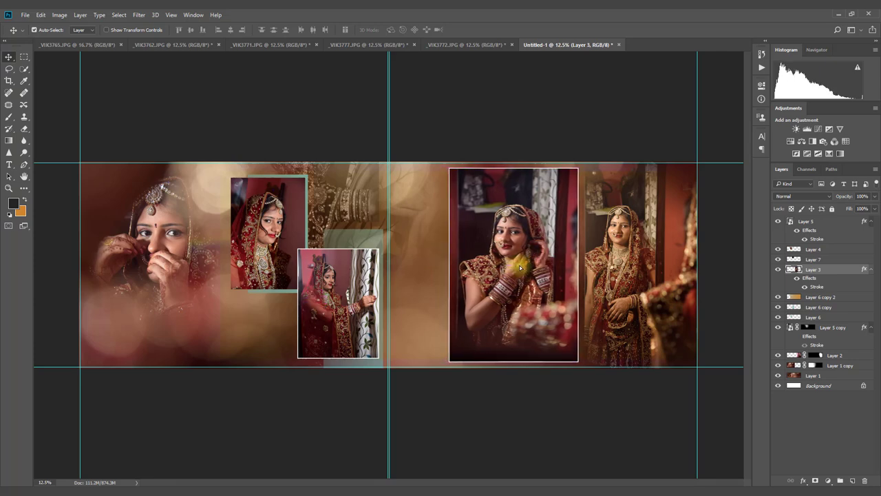
Shrink the centre bride photo to about 77% and reposition it right and up.
{"action": "key", "text": "ctrl+t"}
{"action": "left_click_drag", "start_coordinate": [577, 168], "coordinate": [549, 211]}
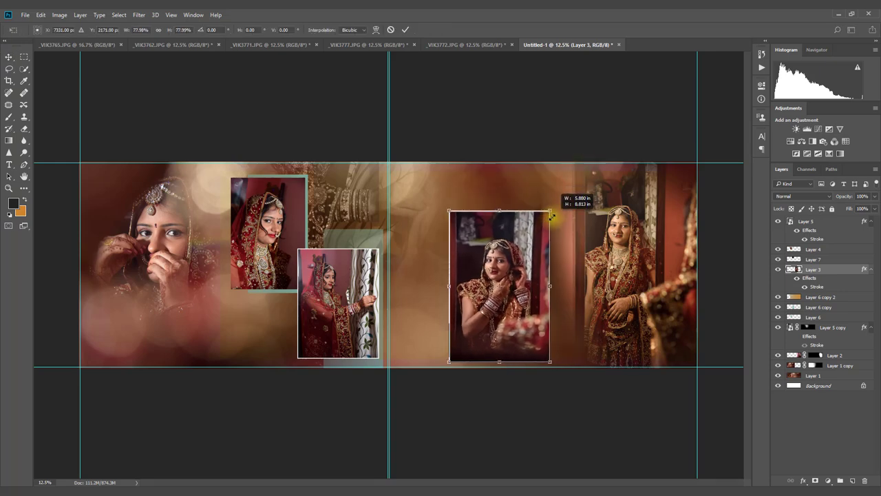
{"action": "left_click_drag", "start_coordinate": [528, 244], "coordinate": [545, 239]}
{"action": "left_click", "coordinate": [405, 30]}
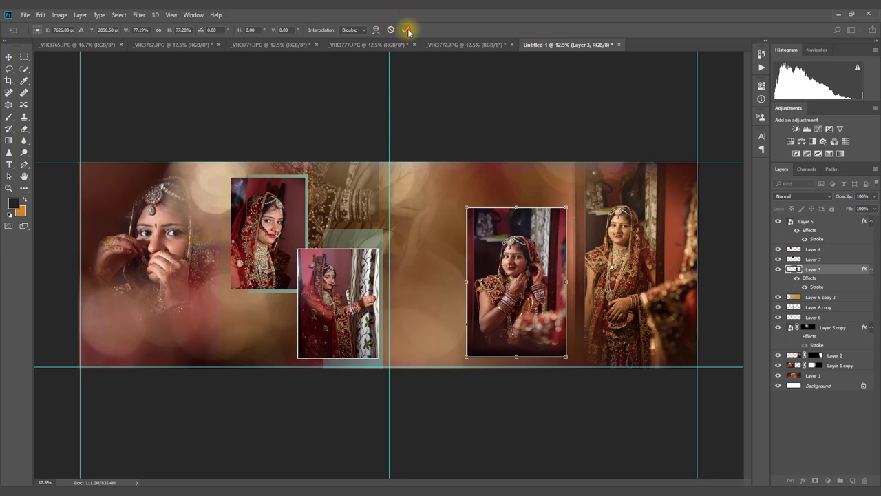
{"action": "left_click", "coordinate": [408, 30]}
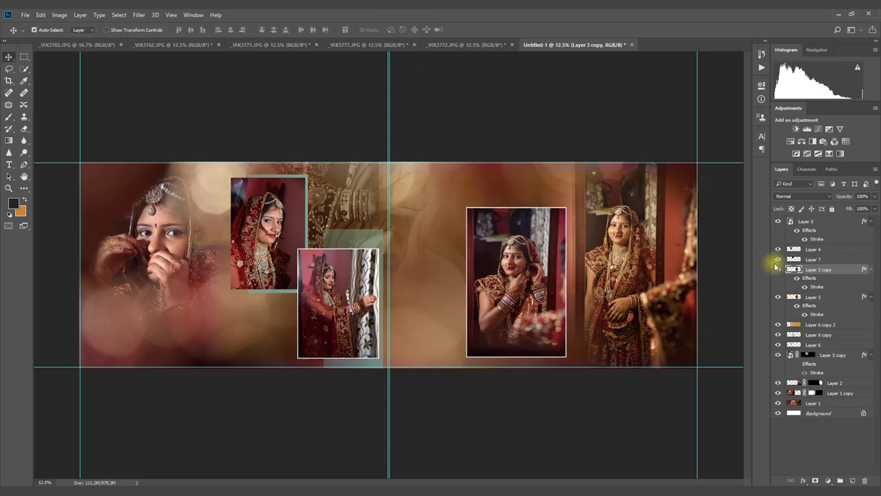
Duplicate Layer 3, move the copy down the stack, and enlarge it to about 220%.
{"action": "key", "text": "ctrl+j"}
{"action": "mouse_move", "coordinate": [842, 315]}
{"action": "left_mouse_down"}
{"action": "mouse_move", "coordinate": [833, 388]}
{"action": "mouse_move", "coordinate": [834, 378]}
{"action": "left_mouse_up"}
{"action": "key", "text": "ctrl+t"}
{"action": "left_click_drag", "start_coordinate": [467, 208], "coordinate": [289, 73]}
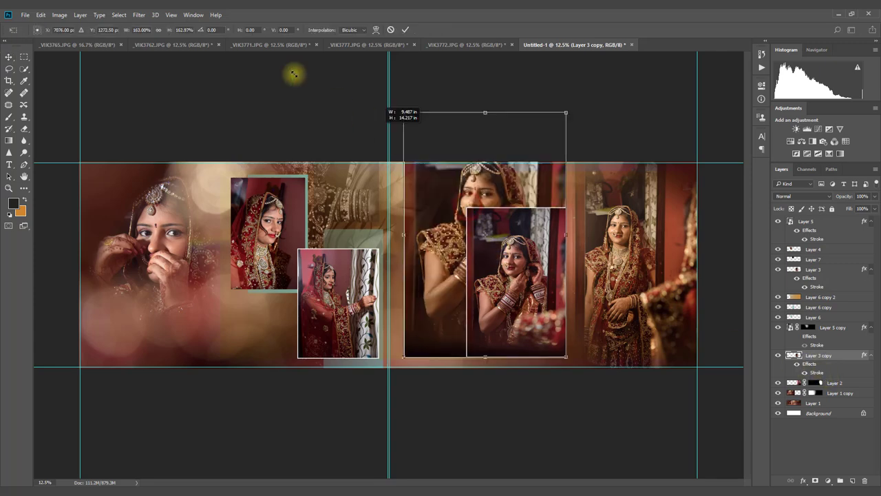
{"action": "mouse_move", "coordinate": [500, 192]}
{"action": "left_mouse_down"}
{"action": "mouse_move", "coordinate": [500, 232]}
{"action": "mouse_move", "coordinate": [492, 241]}
{"action": "left_mouse_up"}
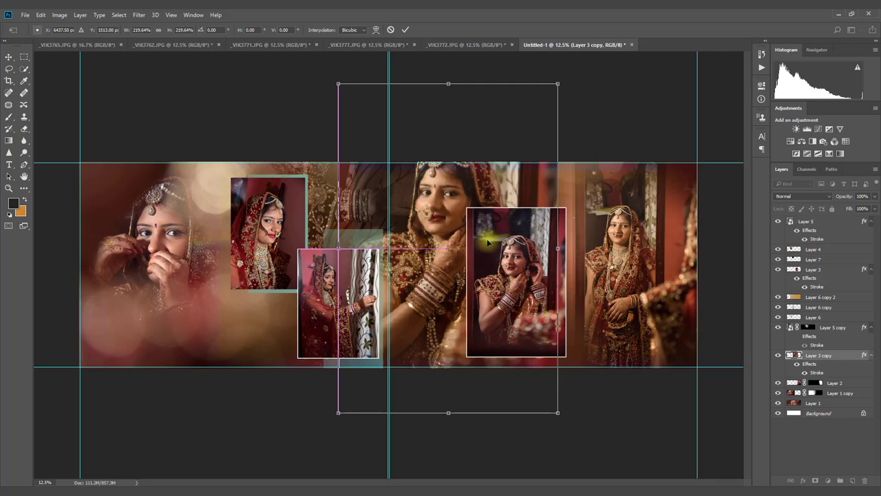
{"action": "left_click", "coordinate": [406, 30]}
Shift the framed centre photo slightly right and reselect Layer 3 copy.
{"action": "left_click_drag", "start_coordinate": [541, 247], "coordinate": [556, 253]}
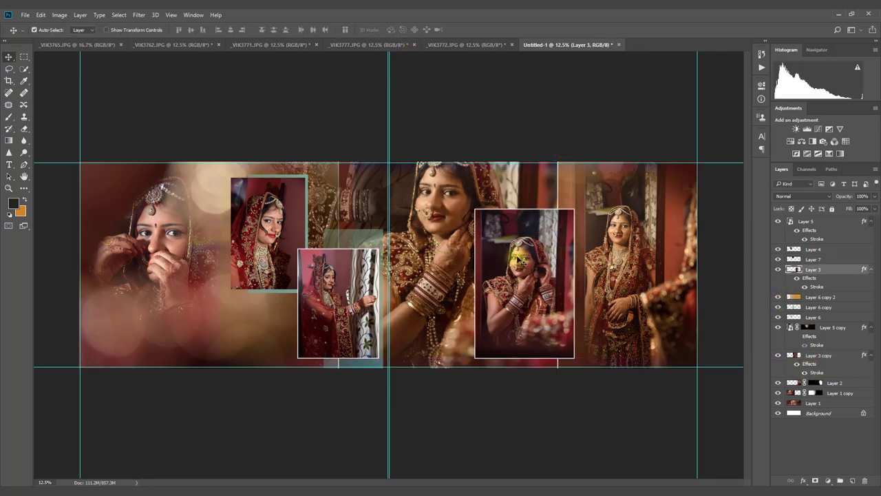
{"action": "left_click", "coordinate": [469, 174]}
{"action": "left_click", "coordinate": [465, 169]}
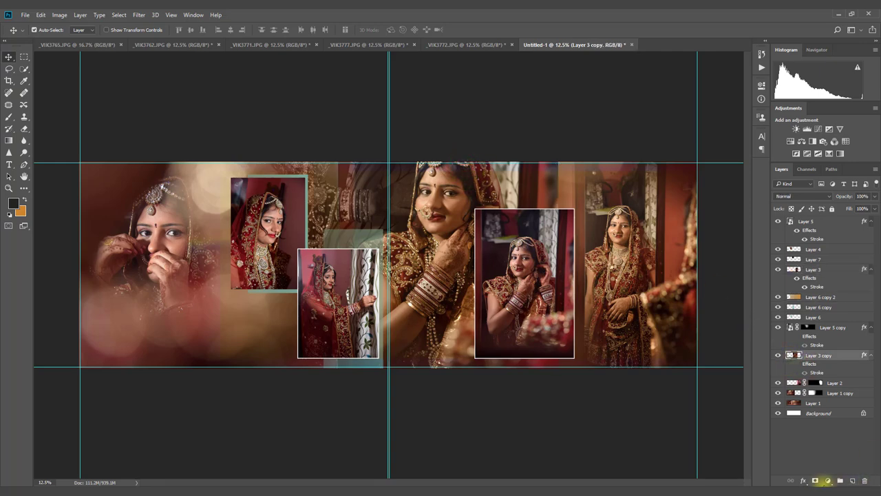
Mask Layer 3 copy and fade its lower edge, left edge and area beside the face.
{"action": "left_click", "coordinate": [816, 480]}
{"action": "left_click", "coordinate": [7, 142]}
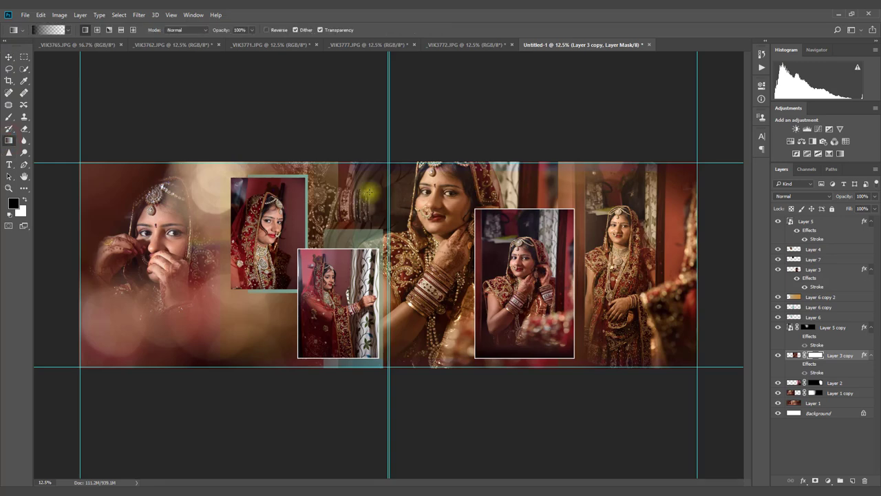
{"action": "left_click_drag", "start_coordinate": [423, 233], "coordinate": [409, 326]}
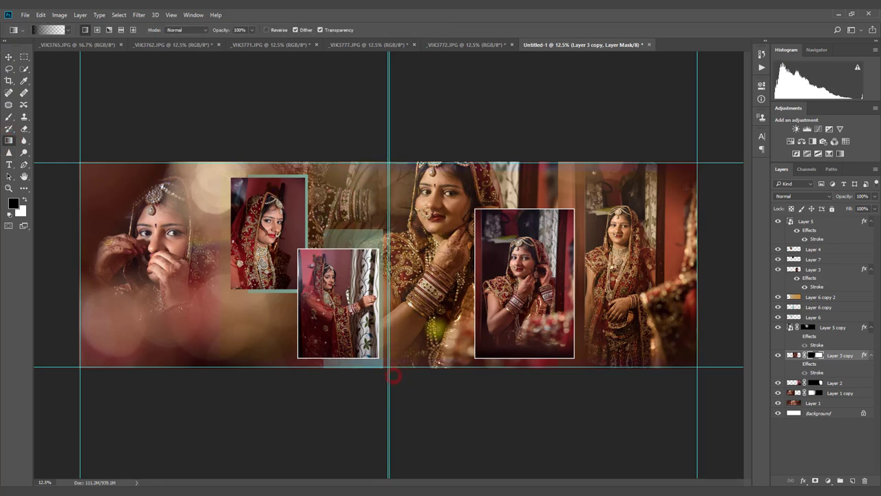
{"action": "left_click_drag", "start_coordinate": [506, 318], "coordinate": [595, 377]}
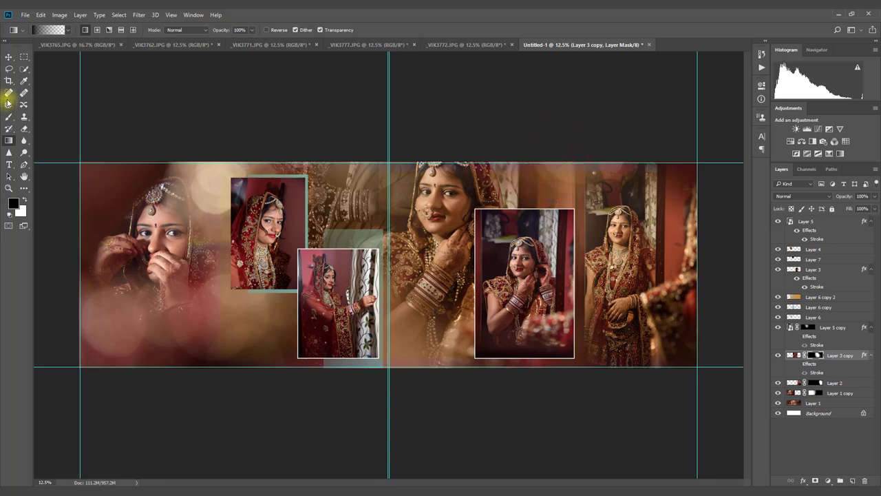
{"action": "mouse_move", "coordinate": [601, 219]}
{"action": "left_mouse_down"}
{"action": "mouse_move", "coordinate": [564, 281]}
{"action": "mouse_move", "coordinate": [567, 259]}
{"action": "left_mouse_up"}
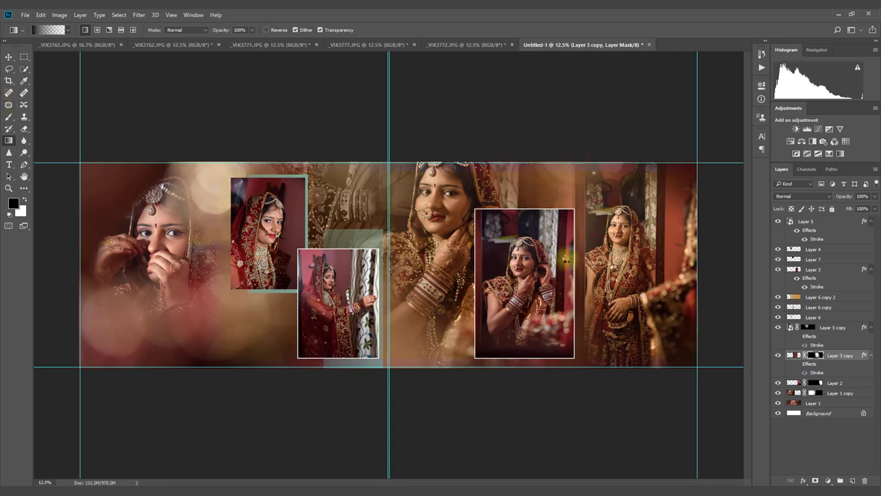
{"action": "left_click_drag", "start_coordinate": [368, 131], "coordinate": [399, 253]}
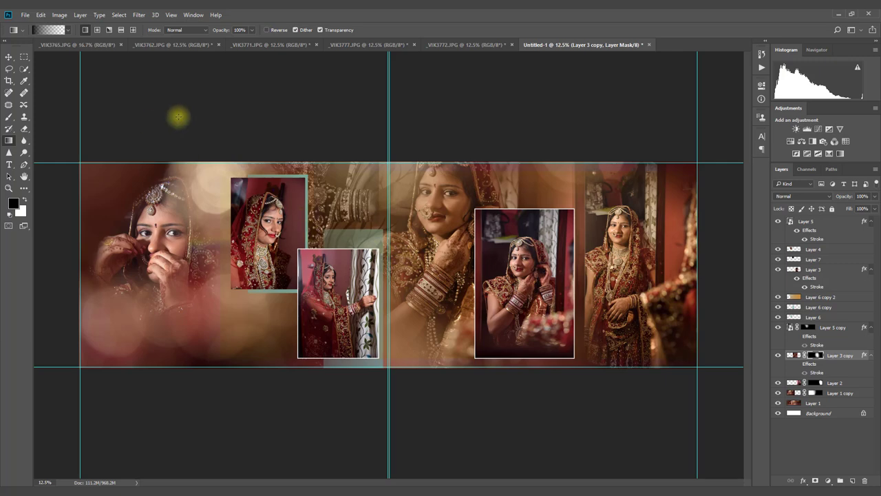
Toggle Layer 1, Layer 3 copy and Layer 5 copy visibility to compare, then reselect Layer 3 copy.
{"action": "left_click", "coordinate": [10, 57]}
{"action": "left_click", "coordinate": [389, 206]}
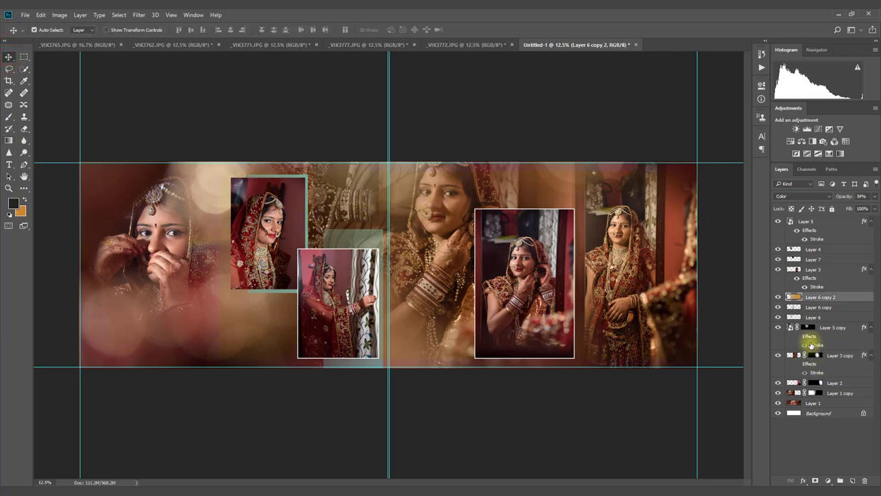
{"action": "left_click", "coordinate": [778, 403]}
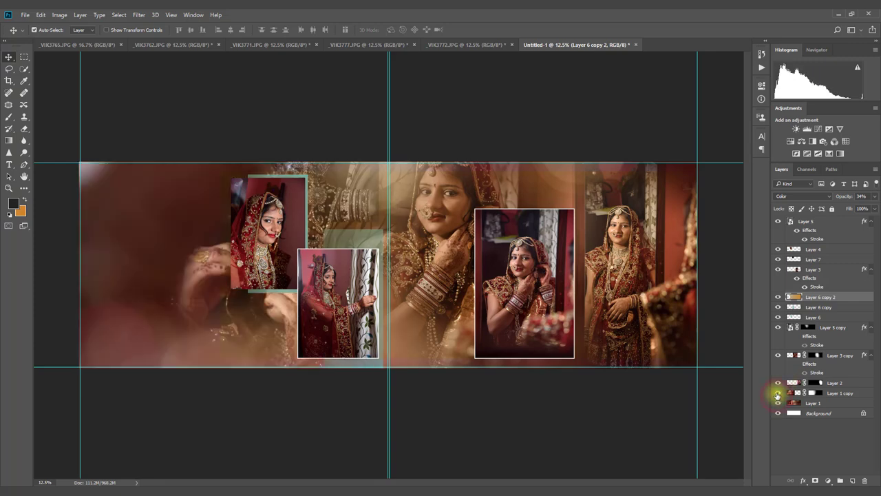
{"action": "left_click", "coordinate": [778, 355]}
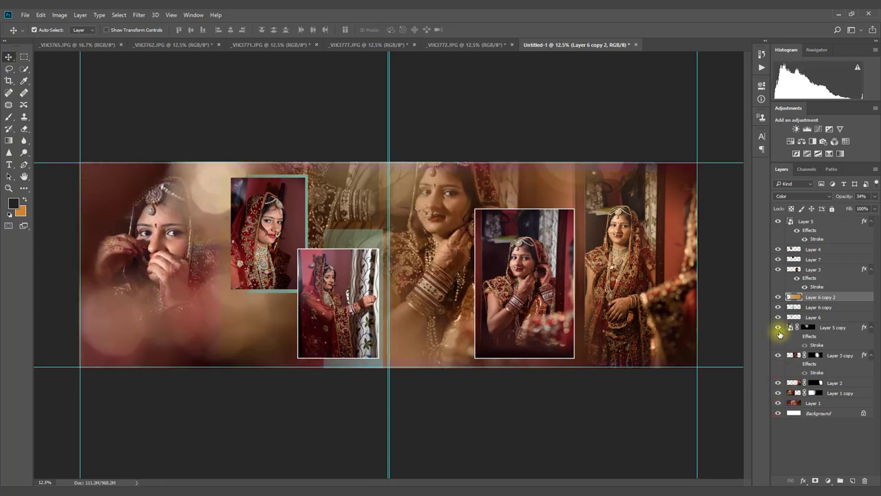
{"action": "left_click", "coordinate": [779, 329]}
{"action": "left_click", "coordinate": [810, 327]}
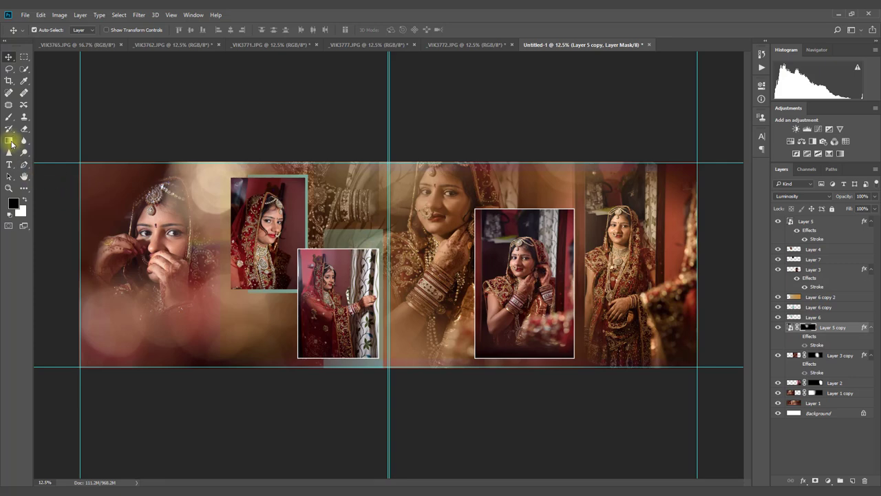
{"action": "left_click", "coordinate": [10, 141]}
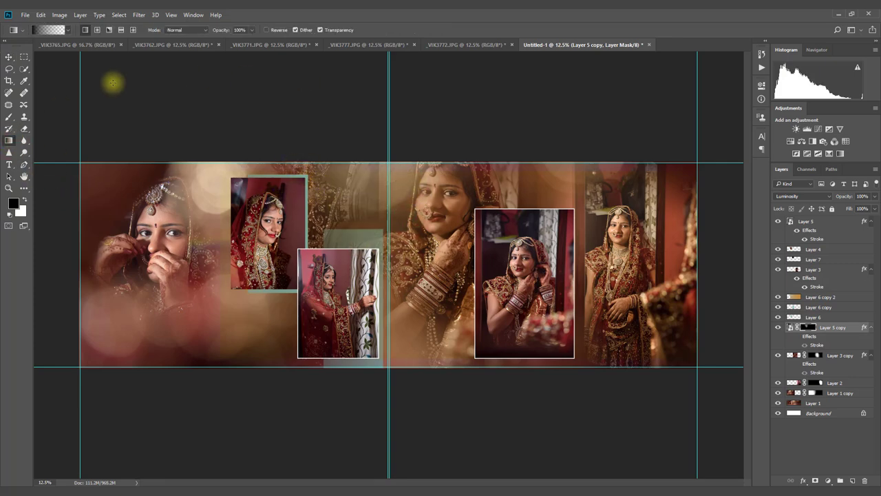
{"action": "left_click", "coordinate": [7, 58]}
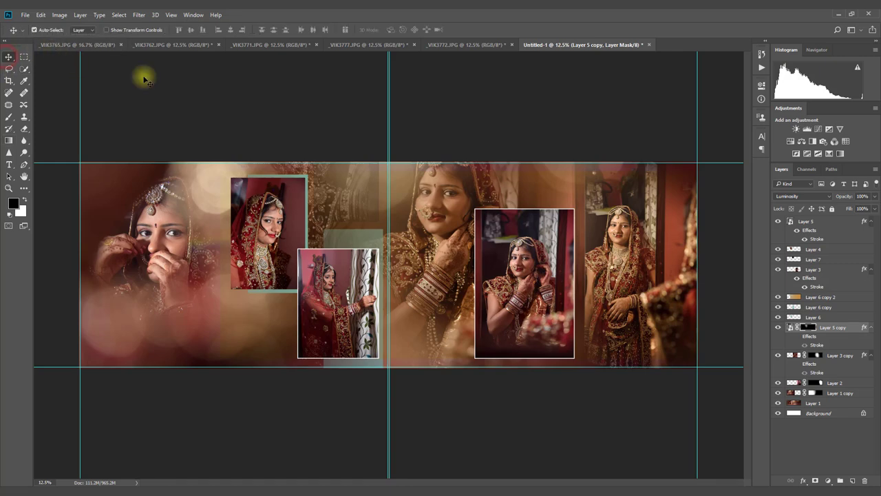
{"action": "left_click", "coordinate": [458, 172]}
Blend Layer 3 copy in Luminosity mode at about 49% opacity.
{"action": "left_click", "coordinate": [802, 196]}
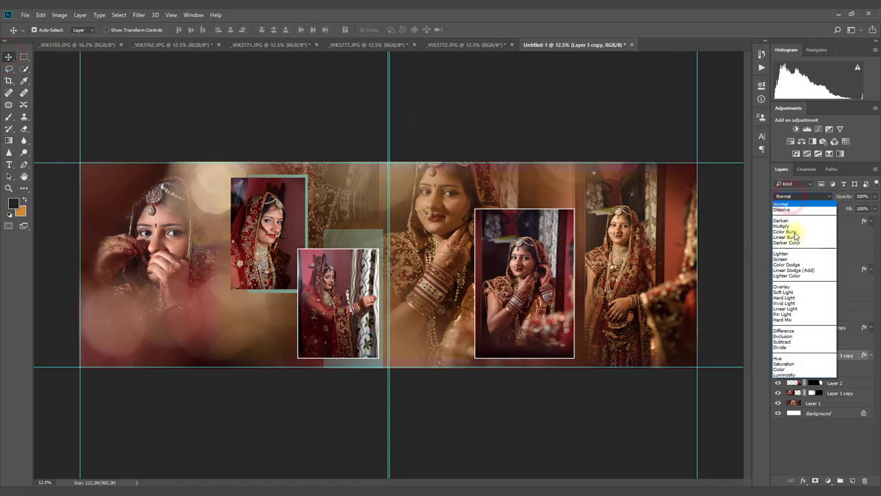
{"action": "left_click", "coordinate": [782, 371]}
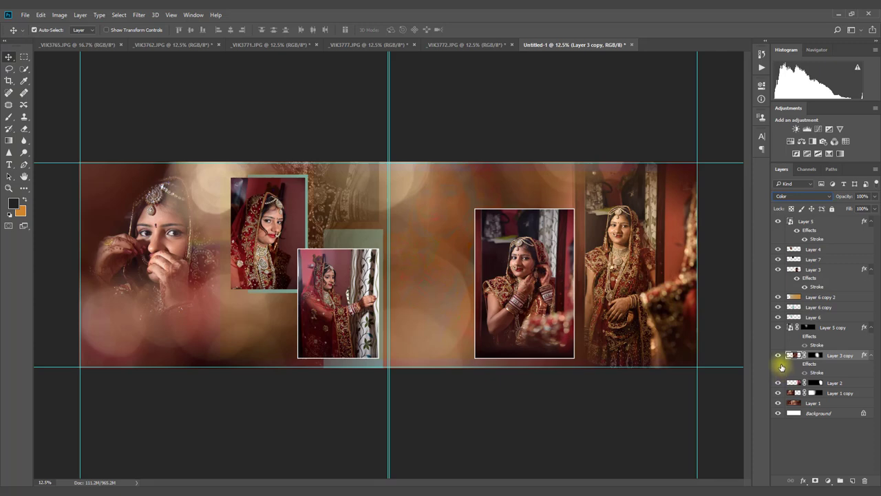
{"action": "key", "text": "Down"}
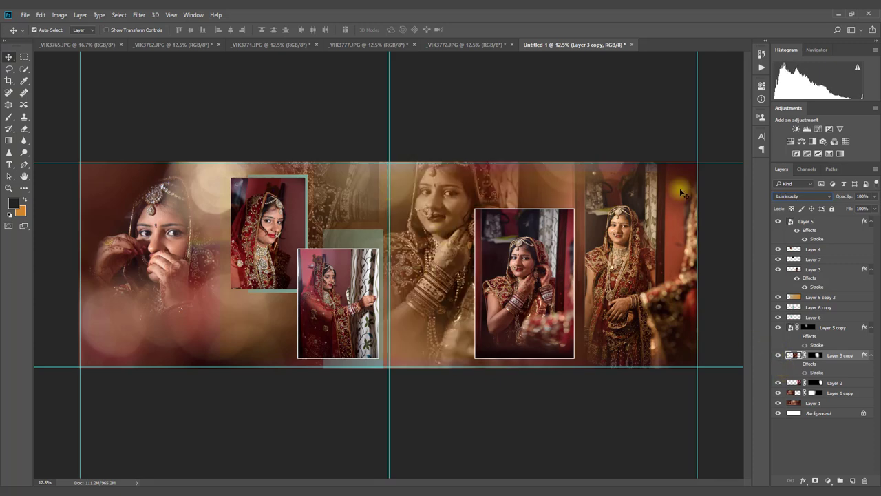
{"action": "left_click_drag", "start_coordinate": [845, 197], "coordinate": [824, 198]}
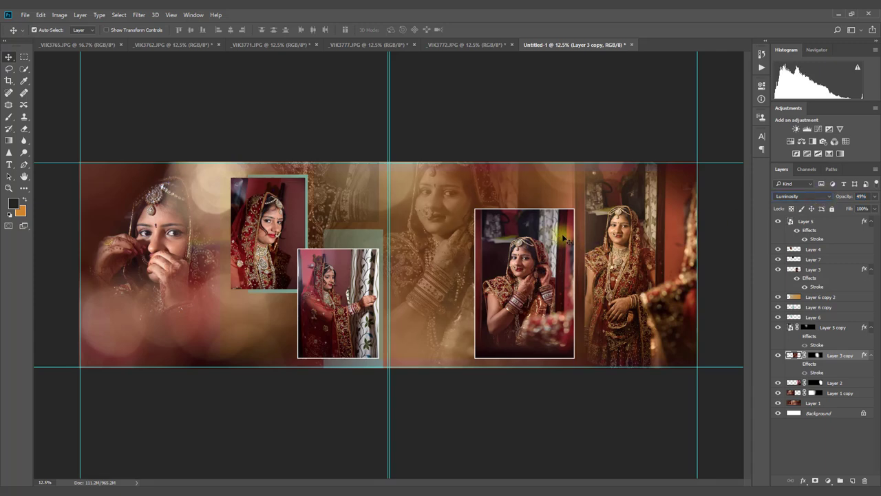
{"action": "left_click", "coordinate": [540, 313]}
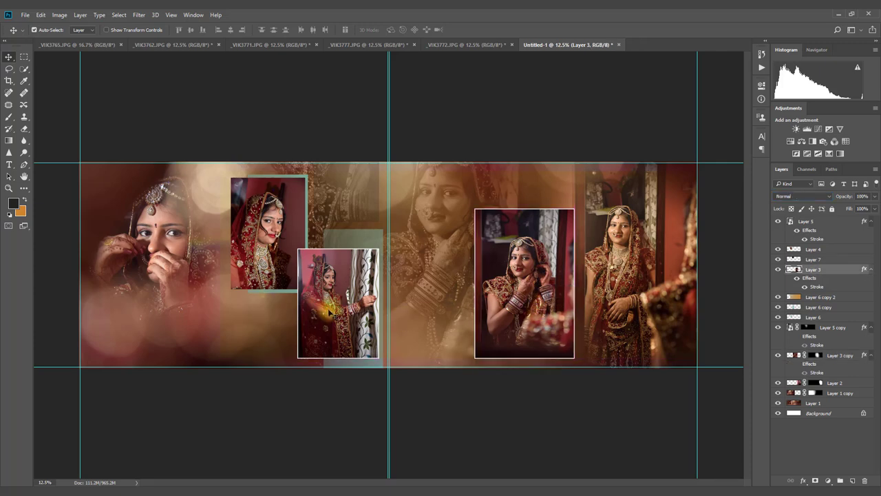
Duplicate the teal Layer 6 band and move it down the left page at about half size.
{"action": "key", "text": "alt+bracketleft"}
{"action": "key", "text": "ctrl+j"}
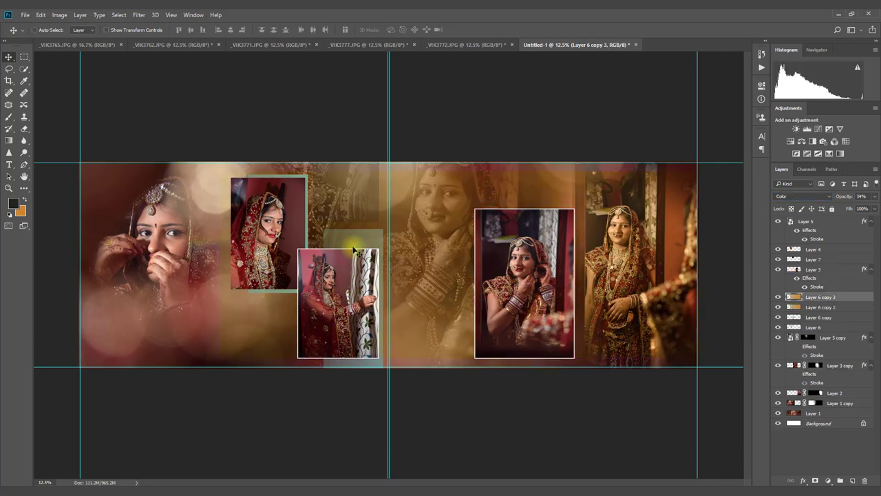
{"action": "key", "text": "ctrl+t"}
{"action": "left_click", "coordinate": [390, 30]}
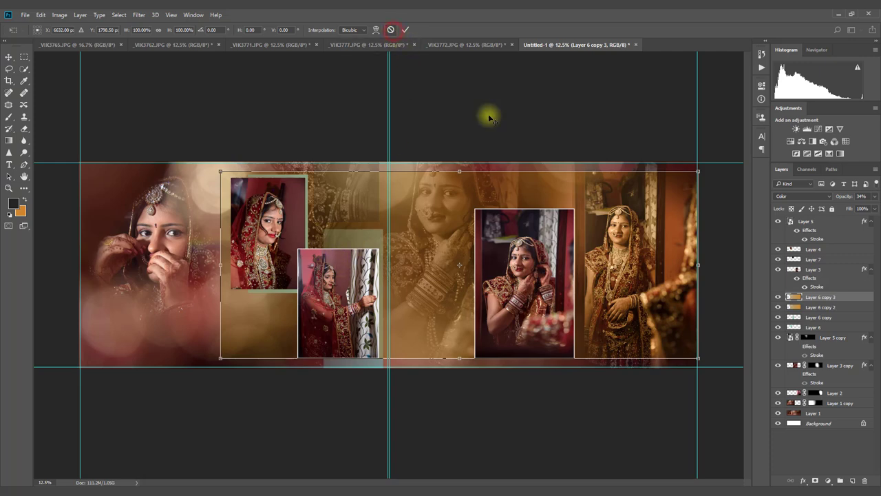
{"action": "left_click", "coordinate": [811, 317]}
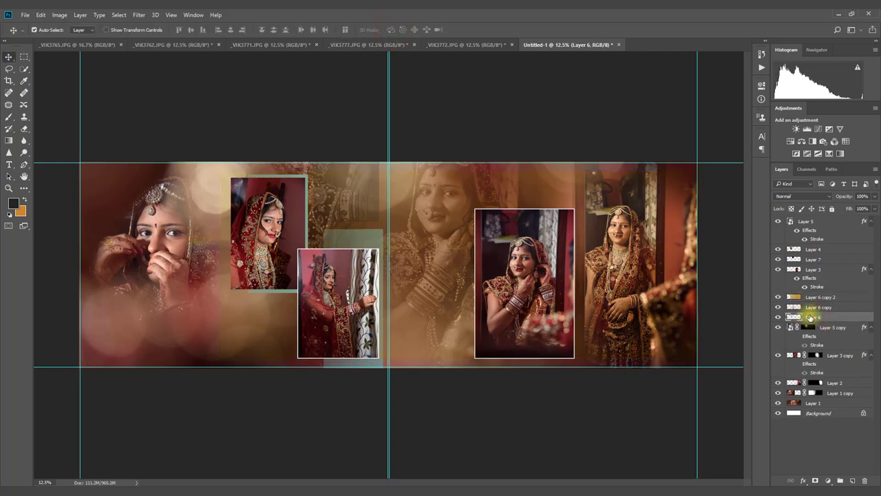
{"action": "key", "text": "ctrl+j"}
{"action": "key", "text": "ctrl+t"}
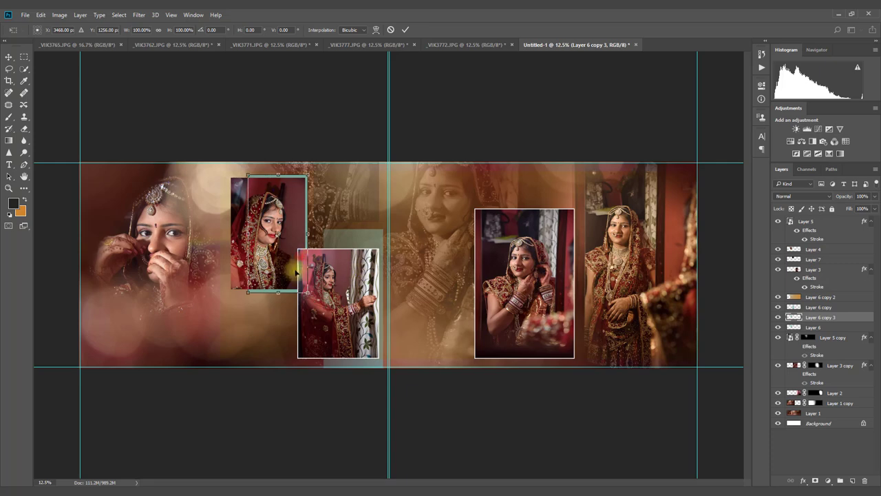
{"action": "left_click_drag", "start_coordinate": [296, 274], "coordinate": [285, 315]}
{"action": "mouse_move", "coordinate": [295, 246]}
{"action": "left_mouse_down"}
{"action": "mouse_move", "coordinate": [287, 322]}
{"action": "mouse_move", "coordinate": [305, 333]}
{"action": "left_mouse_up"}
Shape the copy into a thin strip along the left page bottom at 16% opacity.
{"action": "left_click_drag", "start_coordinate": [226, 333], "coordinate": [68, 332]}
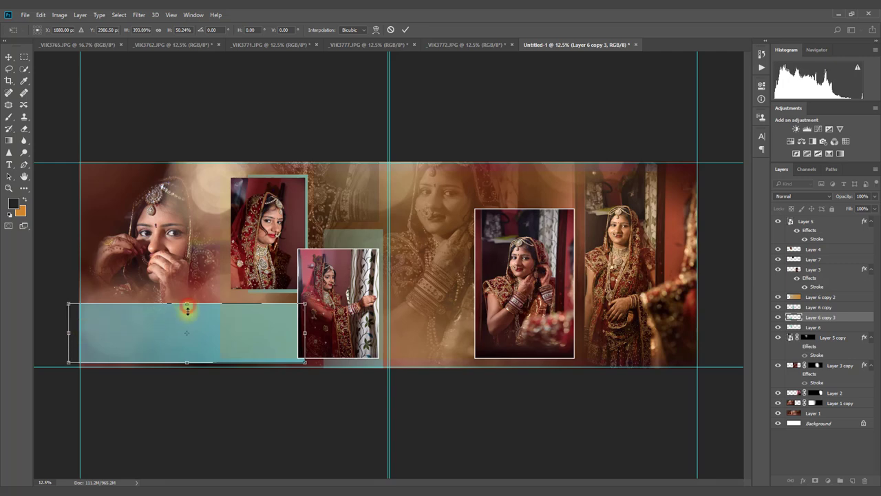
{"action": "left_click_drag", "start_coordinate": [187, 303], "coordinate": [194, 345]}
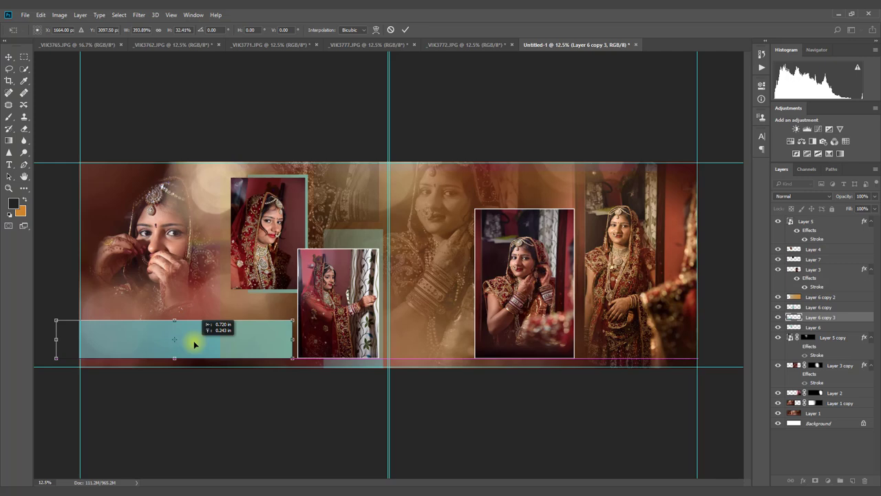
{"action": "left_click_drag", "start_coordinate": [56, 338], "coordinate": [89, 339]}
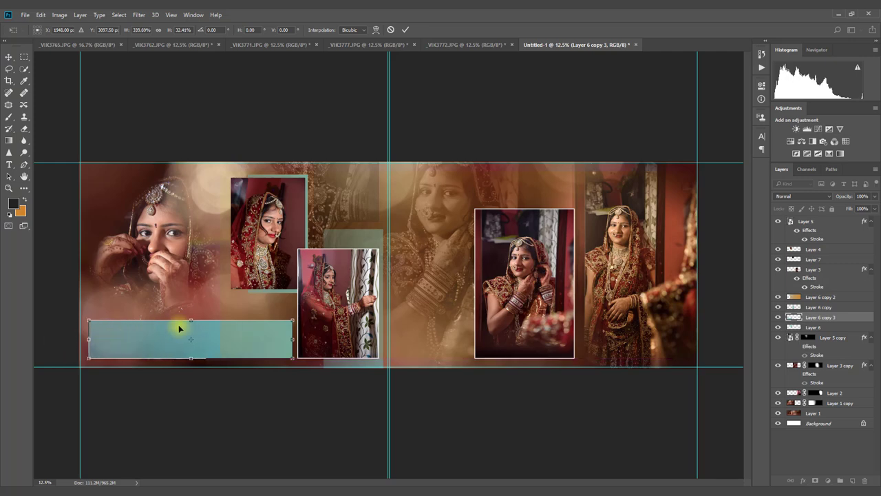
{"action": "mouse_move", "coordinate": [193, 321]}
{"action": "left_mouse_down"}
{"action": "mouse_move", "coordinate": [194, 341]}
{"action": "mouse_move", "coordinate": [200, 328]}
{"action": "left_mouse_up"}
{"action": "left_click_drag", "start_coordinate": [293, 340], "coordinate": [298, 340]}
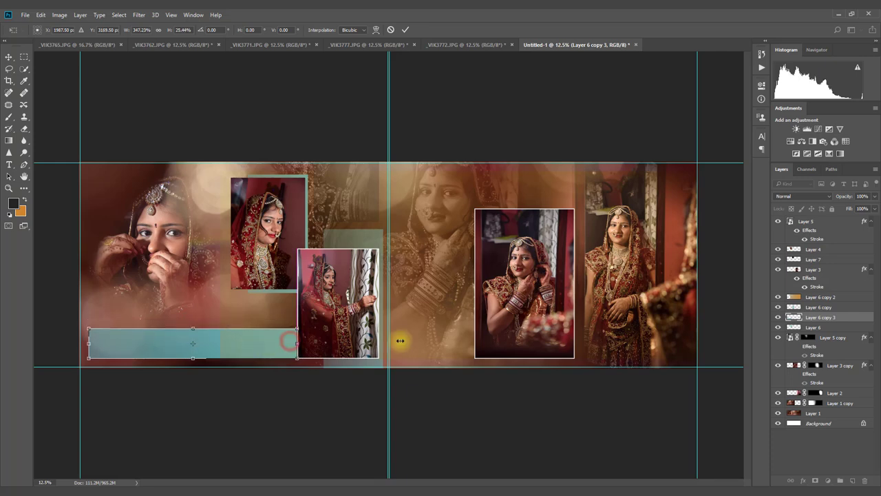
{"action": "mouse_move", "coordinate": [400, 340]}
{"action": "left_mouse_down"}
{"action": "mouse_move", "coordinate": [734, 340]}
{"action": "mouse_move", "coordinate": [291, 338]}
{"action": "mouse_move", "coordinate": [342, 340]}
{"action": "left_mouse_up"}
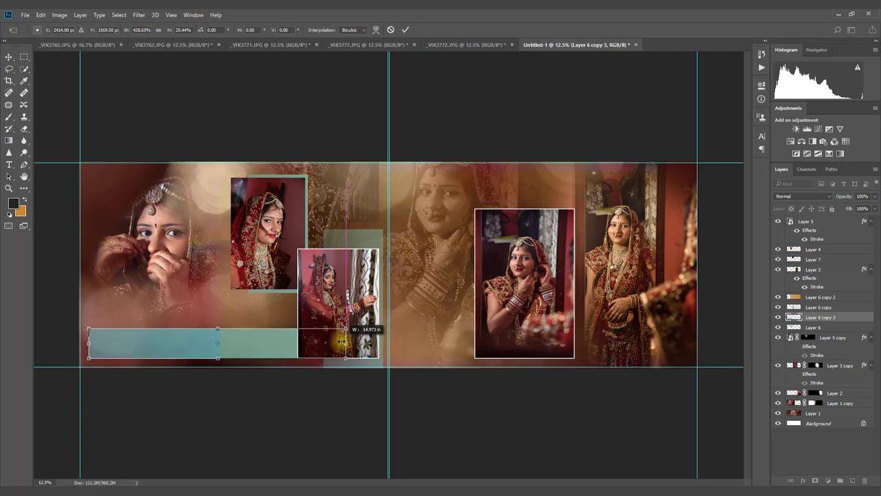
{"action": "left_click", "coordinate": [405, 30]}
{"action": "left_click_drag", "start_coordinate": [844, 196], "coordinate": [720, 206]}
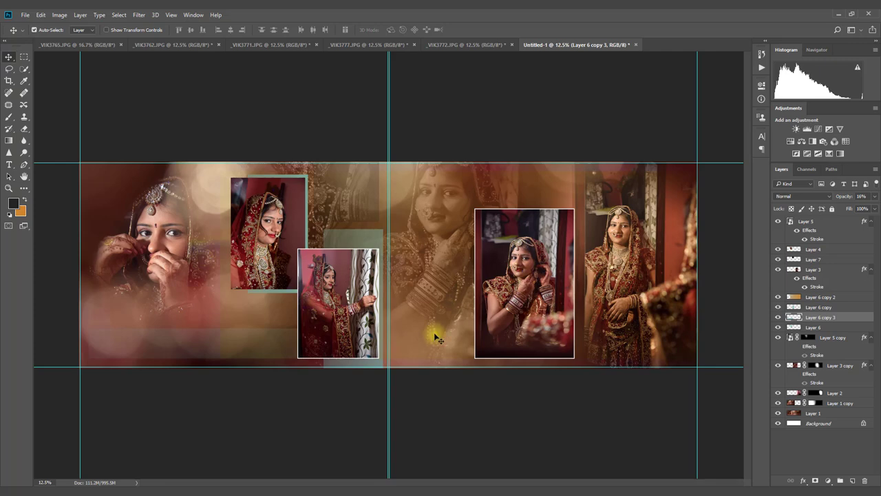
Draw Rectangle 1 over the left bride portrait with no fill and a white stroke.
{"action": "left_click", "coordinate": [834, 224]}
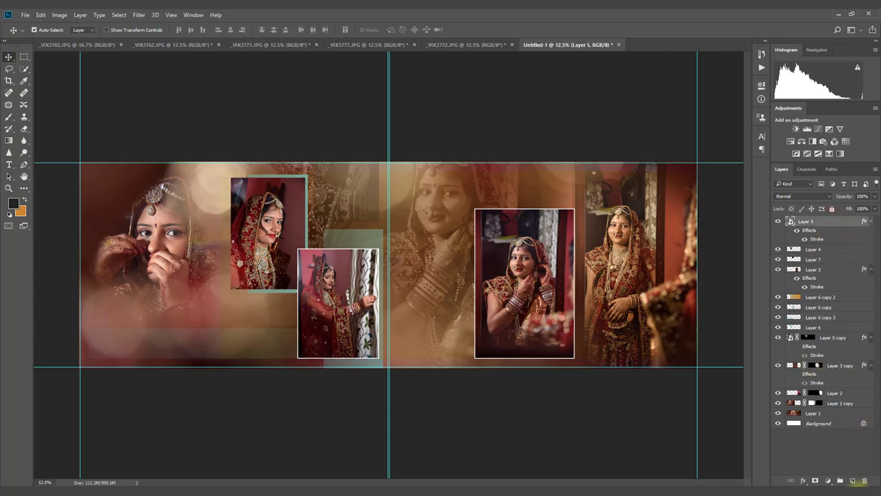
{"action": "left_click", "coordinate": [852, 480]}
{"action": "left_click", "coordinate": [24, 187]}
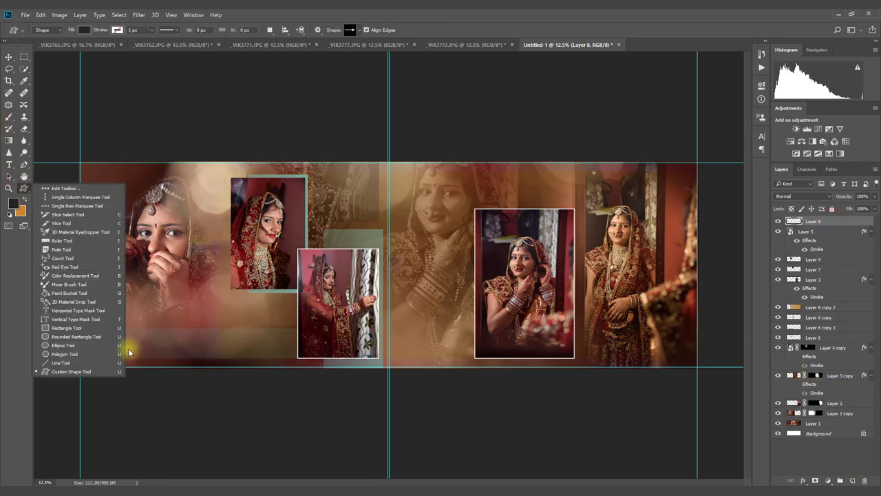
{"action": "left_click", "coordinate": [69, 329]}
{"action": "left_click_drag", "start_coordinate": [94, 172], "coordinate": [215, 354]}
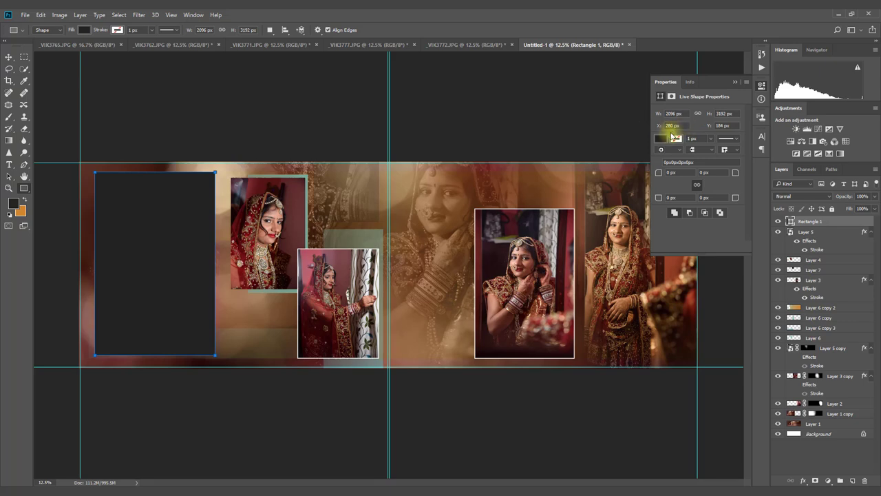
{"action": "left_click", "coordinate": [661, 139]}
{"action": "left_click", "coordinate": [666, 157]}
{"action": "left_click", "coordinate": [676, 138]}
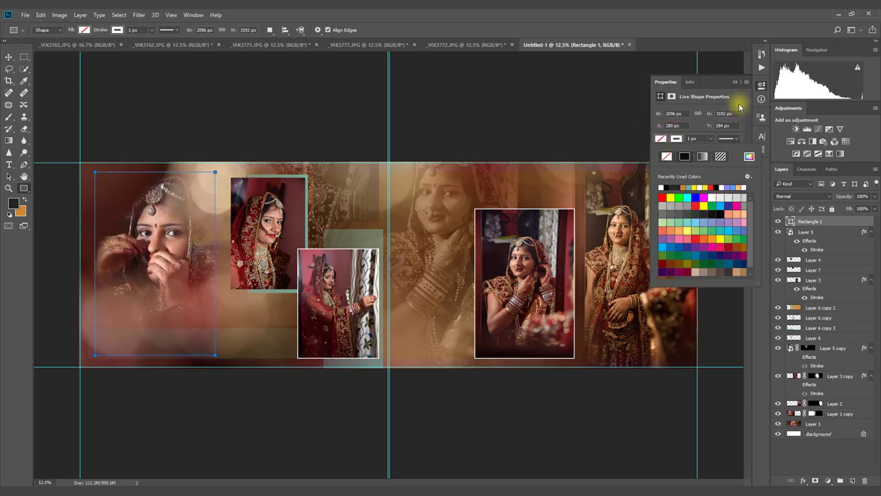
{"action": "left_click", "coordinate": [714, 141]}
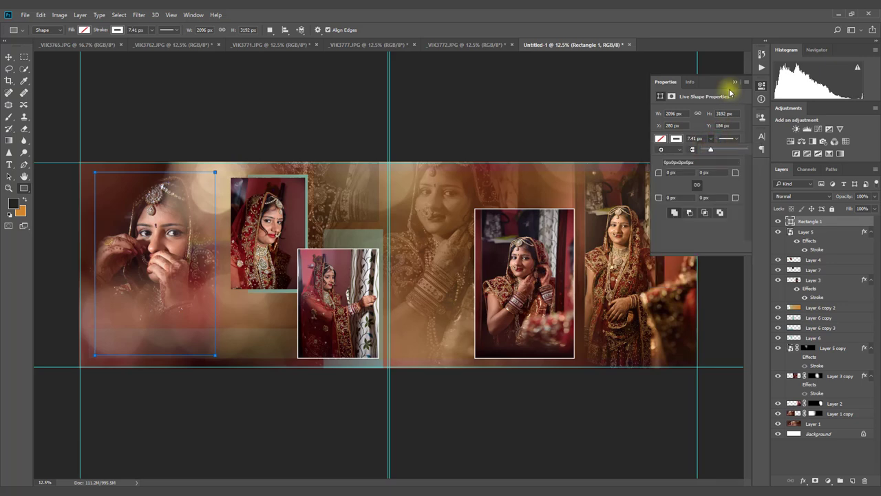
{"action": "left_click", "coordinate": [733, 82]}
Widen the rectangle frame to about 109.5% width.
{"action": "left_click", "coordinate": [10, 58]}
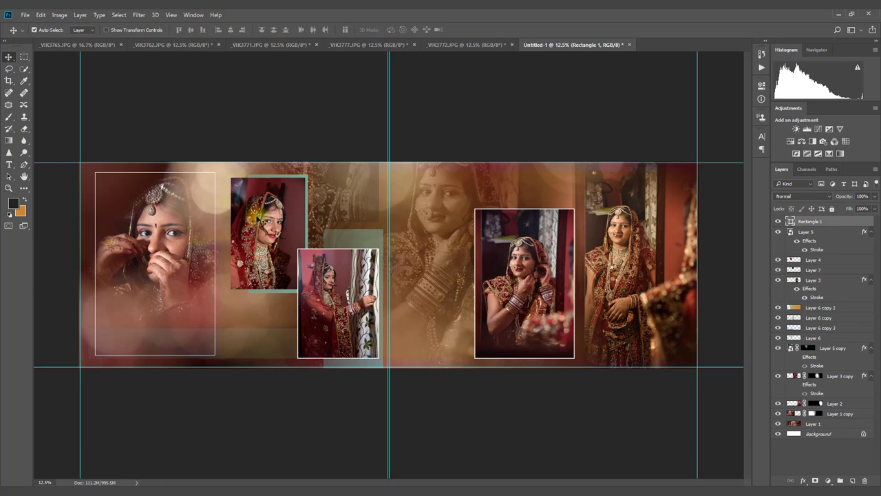
{"action": "key", "text": "ctrl+t"}
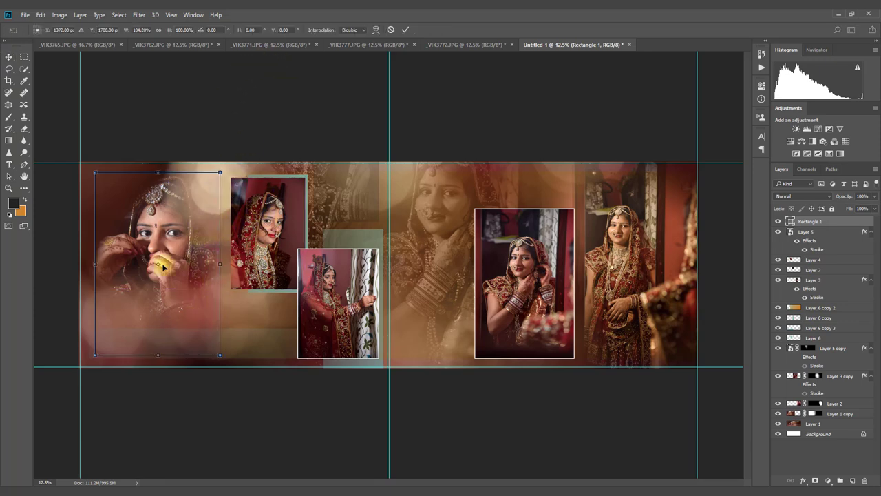
{"action": "left_click_drag", "start_coordinate": [95, 263], "coordinate": [90, 262]}
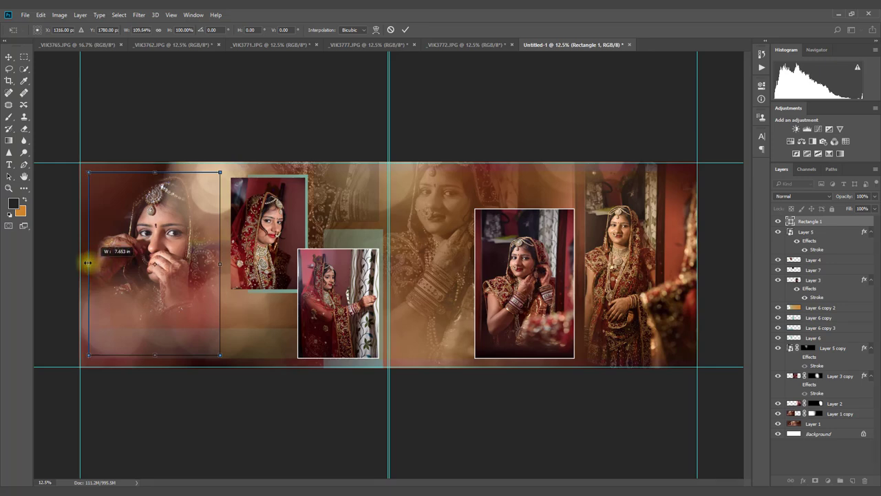
{"action": "double_click", "coordinate": [169, 243]}
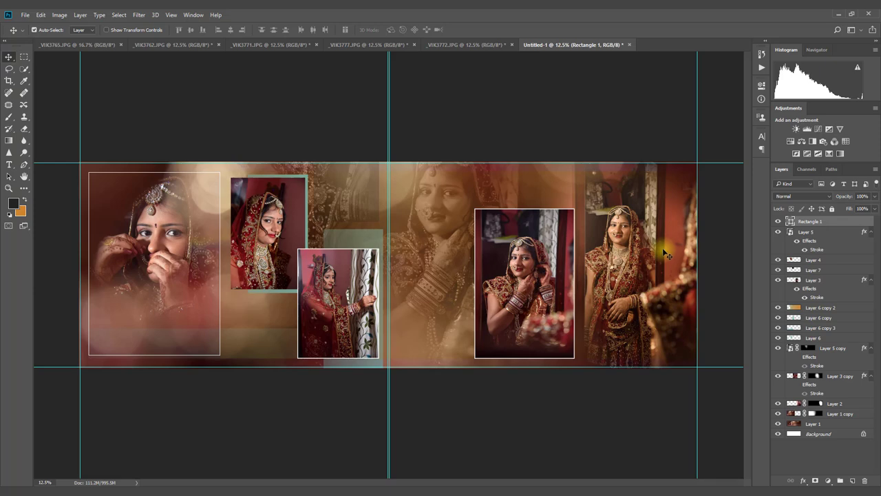
Duplicate the white frame and fit the copy around the small top-left photo.
{"action": "key", "text": "ctrl+j"}
{"action": "key", "text": "ctrl+t"}
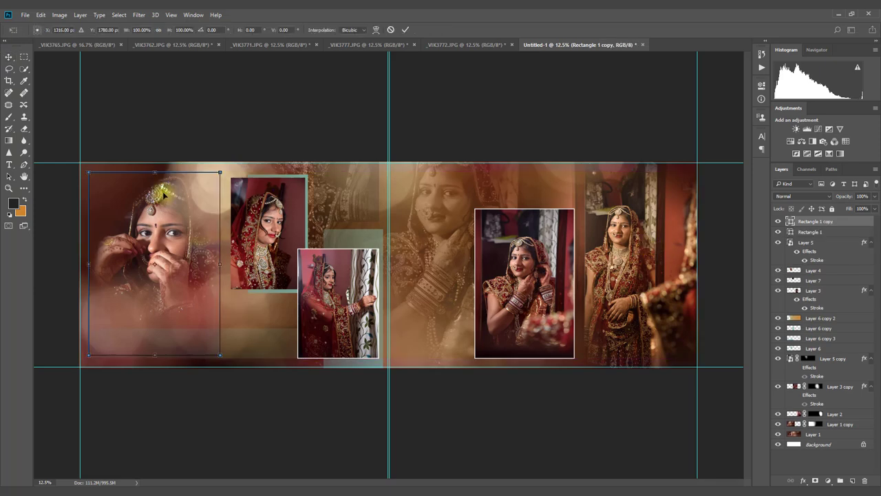
{"action": "mouse_move", "coordinate": [216, 172]}
{"action": "left_mouse_down"}
{"action": "mouse_move", "coordinate": [170, 243]}
{"action": "mouse_move", "coordinate": [269, 251]}
{"action": "mouse_move", "coordinate": [289, 199]}
{"action": "left_mouse_up"}
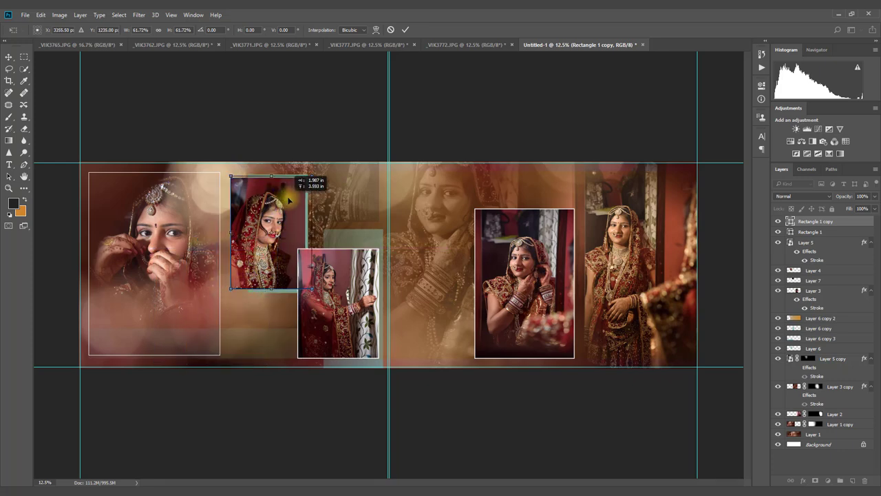
{"action": "left_click", "coordinate": [315, 292]}
{"action": "left_click_drag", "start_coordinate": [295, 282], "coordinate": [303, 295]}
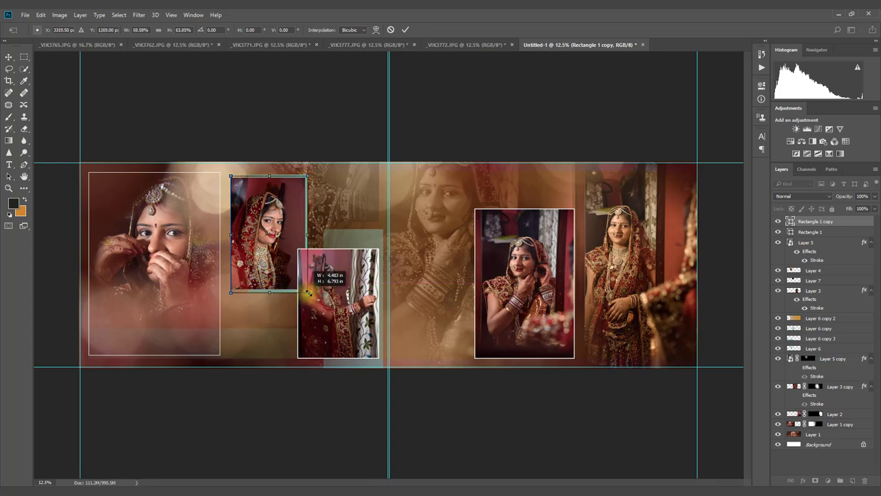
{"action": "left_click", "coordinate": [405, 30]}
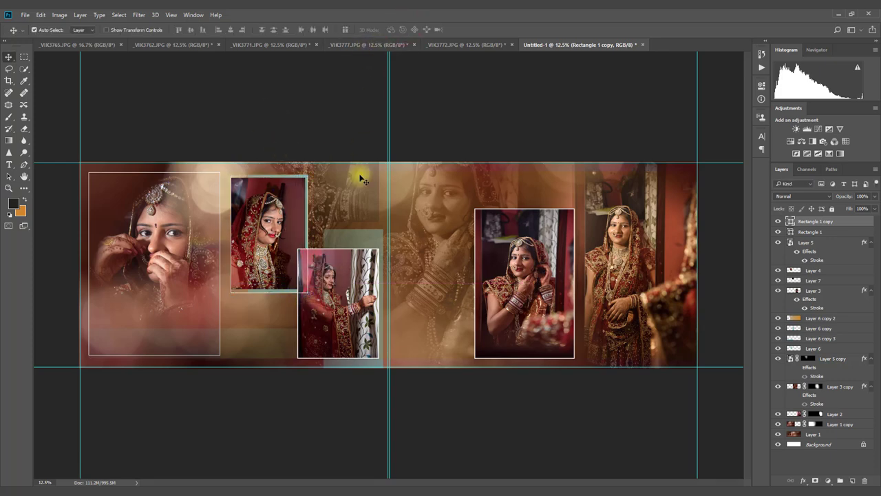
Mask the small-photo frame copy and fade part of it out with a gradient.
{"action": "left_click", "coordinate": [815, 480]}
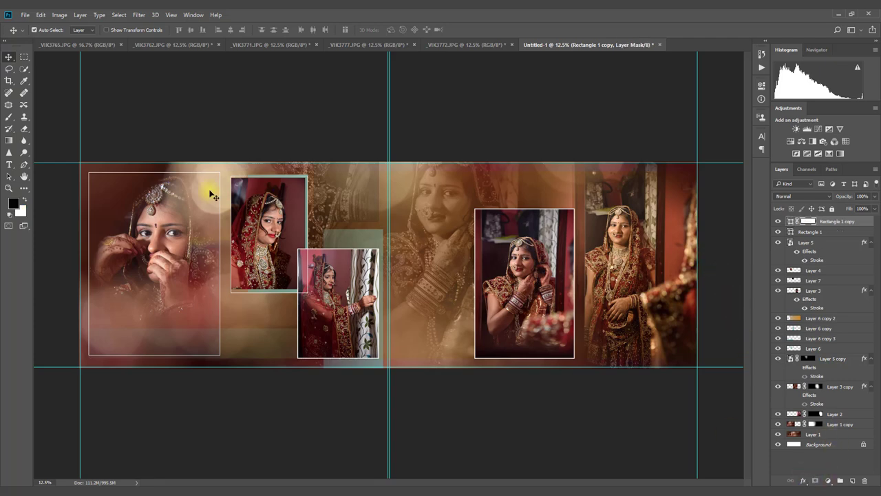
{"action": "left_click", "coordinate": [9, 140]}
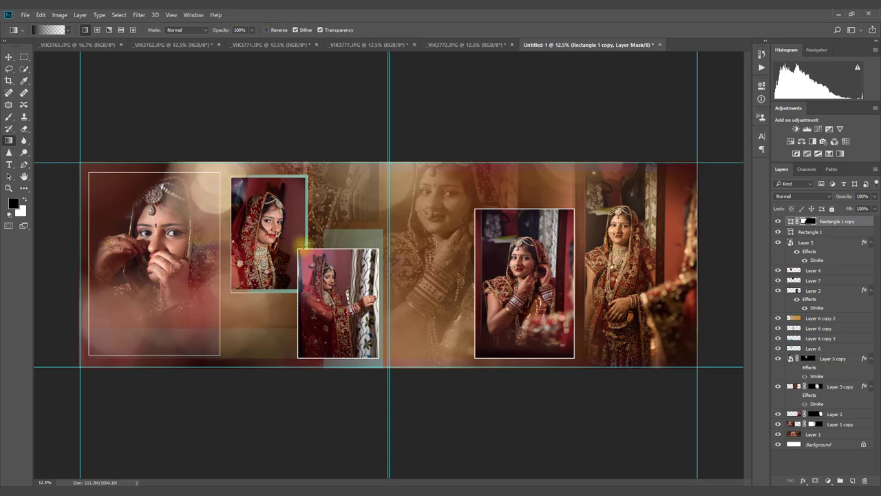
{"action": "left_click_drag", "start_coordinate": [323, 258], "coordinate": [283, 243]}
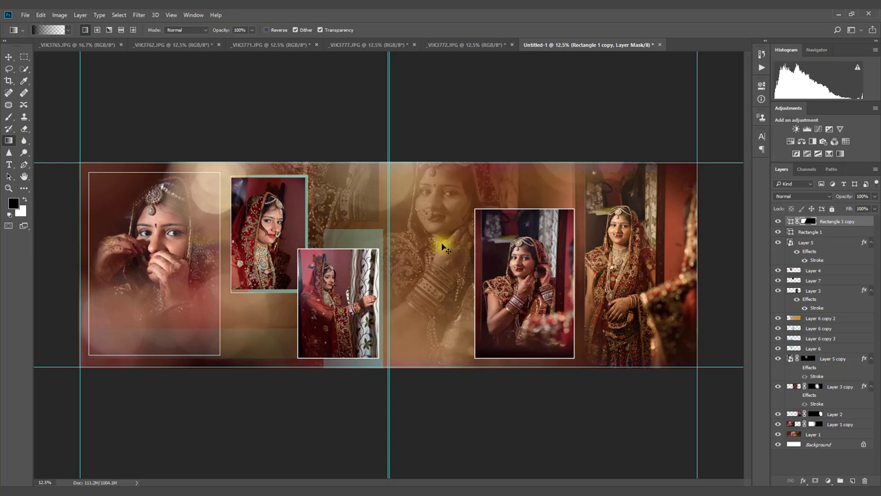
Duplicate the frame again and fit Rectangle 1 copy 2 around the tall right-page photo.
{"action": "key", "text": "ctrl+j"}
{"action": "key", "text": "ctrl+t"}
{"action": "left_click_drag", "start_coordinate": [285, 215], "coordinate": [634, 236]}
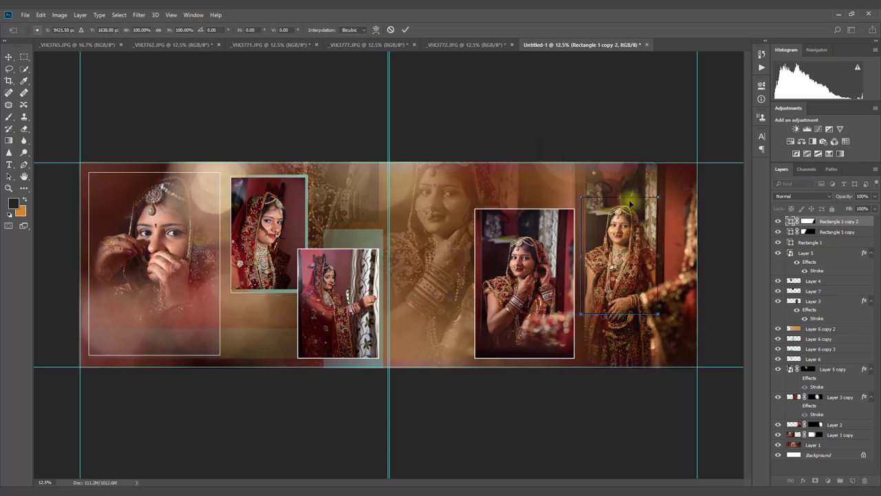
{"action": "left_click_drag", "start_coordinate": [621, 198], "coordinate": [621, 168]}
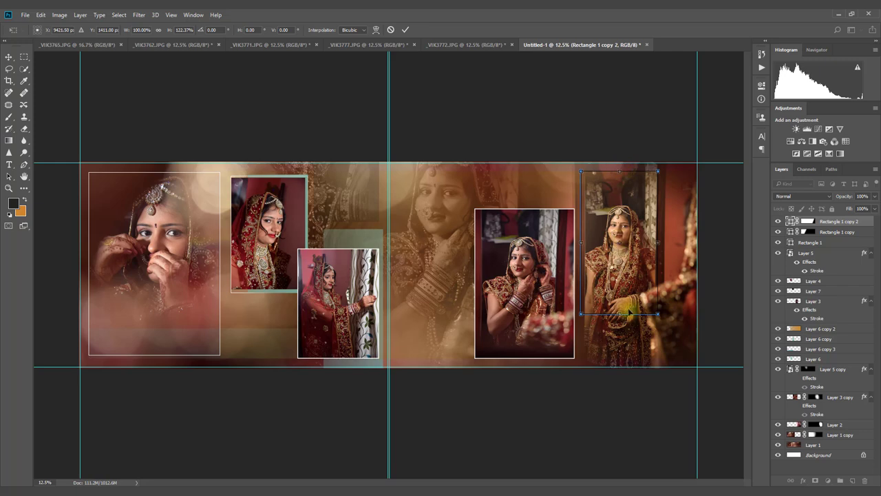
{"action": "left_click_drag", "start_coordinate": [620, 314], "coordinate": [620, 358]}
{"action": "left_click_drag", "start_coordinate": [656, 265], "coordinate": [689, 264]}
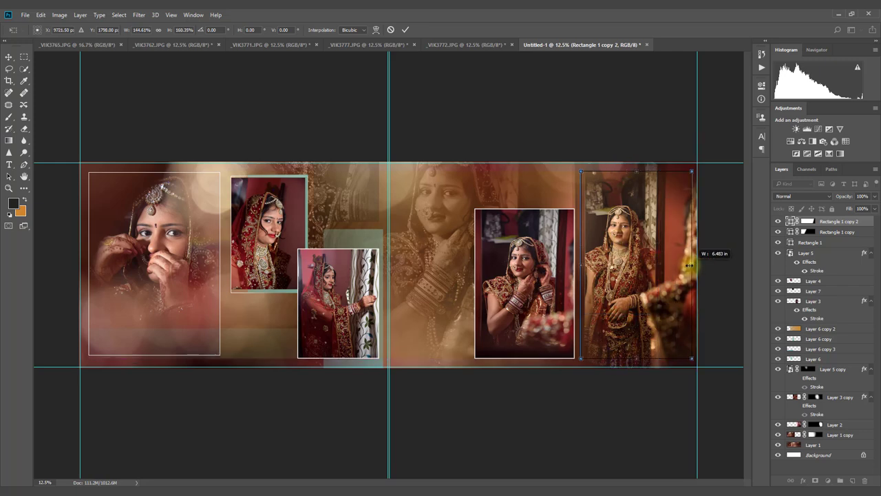
{"action": "left_click_drag", "start_coordinate": [581, 263], "coordinate": [586, 266]}
Commit the right-page frame resize, attempt a gradient fade, and dismiss the Gradient tool error.
{"action": "left_click", "coordinate": [405, 31]}
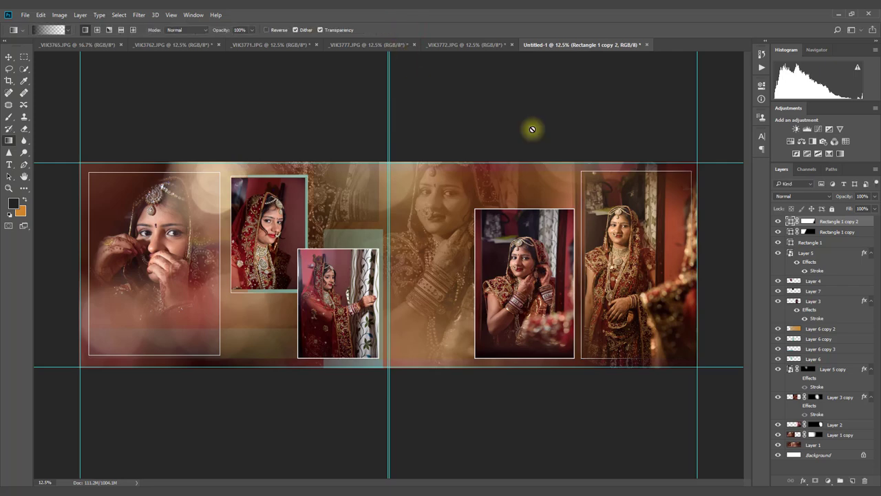
{"action": "key", "text": "g"}
{"action": "right_click", "coordinate": [628, 261]}
{"action": "left_click", "coordinate": [628, 239]}
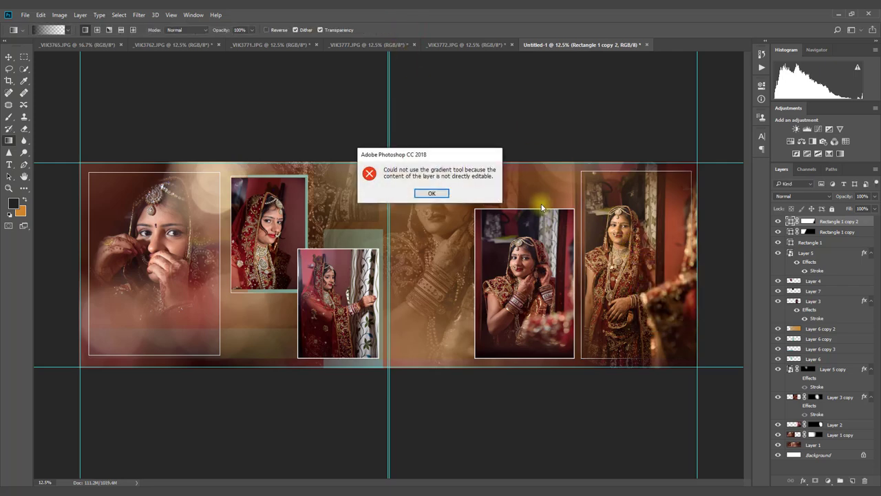
{"action": "left_click", "coordinate": [432, 195]}
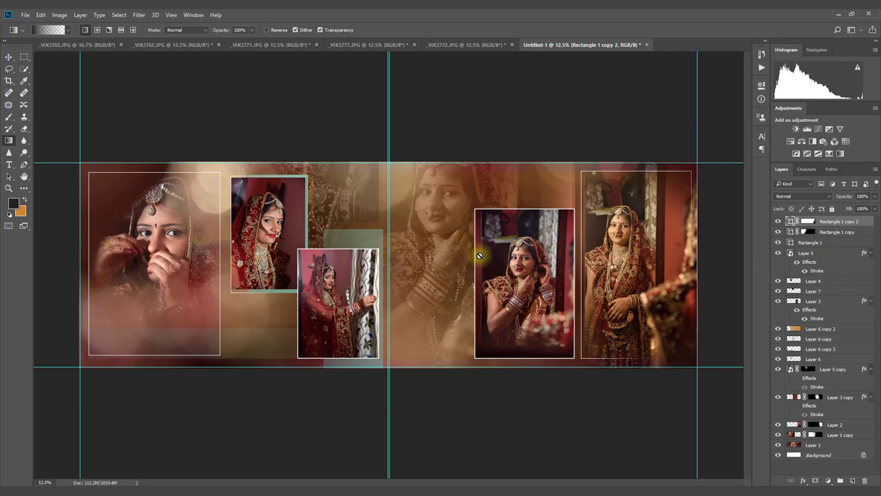
{"action": "left_click", "coordinate": [444, 297]}
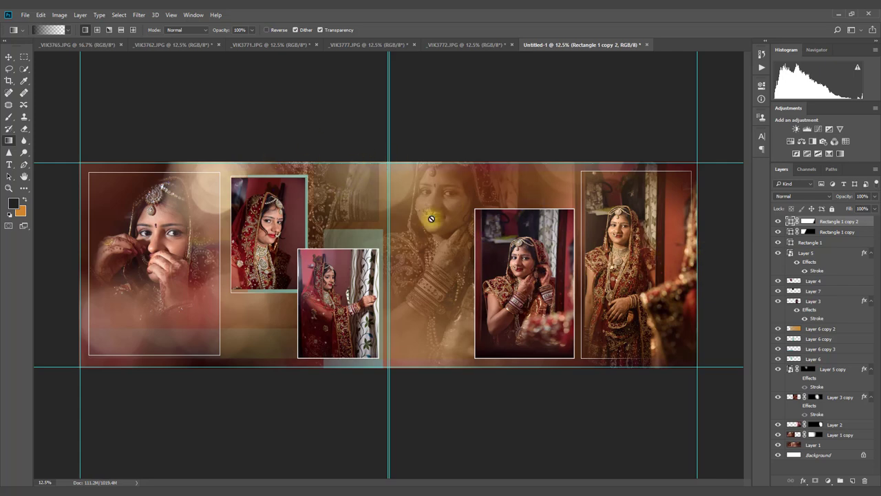
Switch Layer 3 copy's blend mode from Luminosity to Normal.
{"action": "left_click", "coordinate": [7, 55]}
{"action": "left_click", "coordinate": [854, 397]}
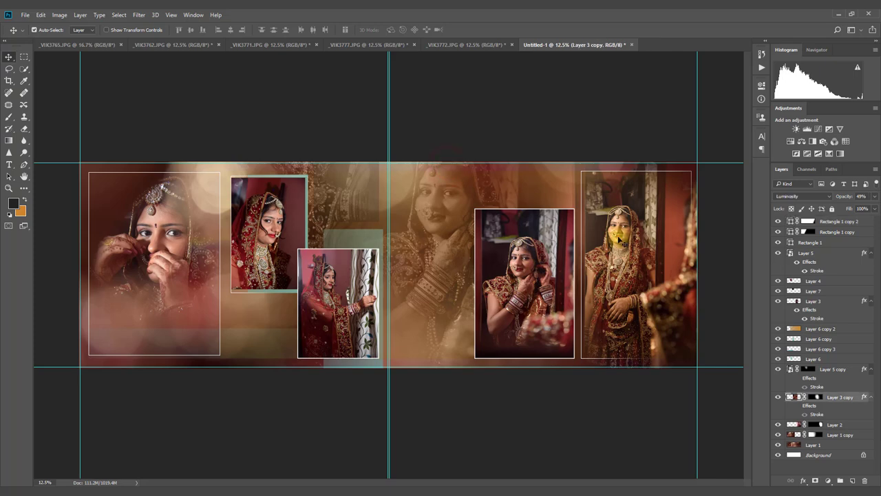
{"action": "left_click", "coordinate": [799, 196]}
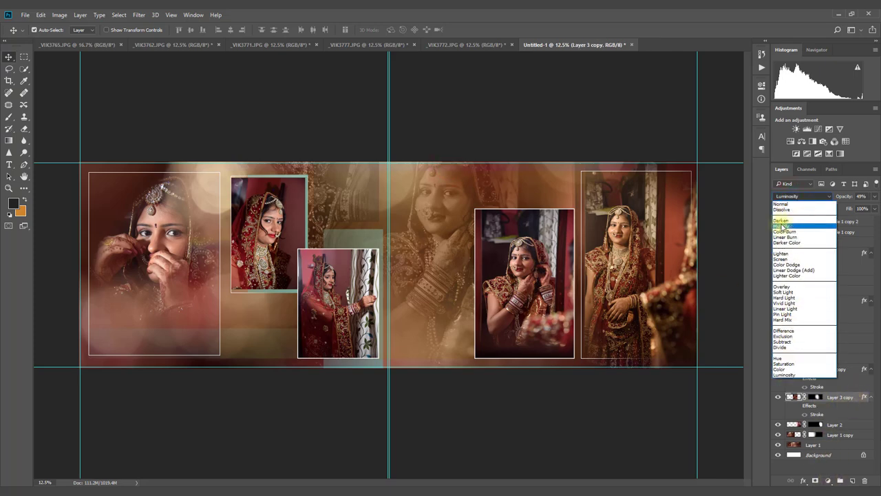
{"action": "left_click", "coordinate": [782, 204]}
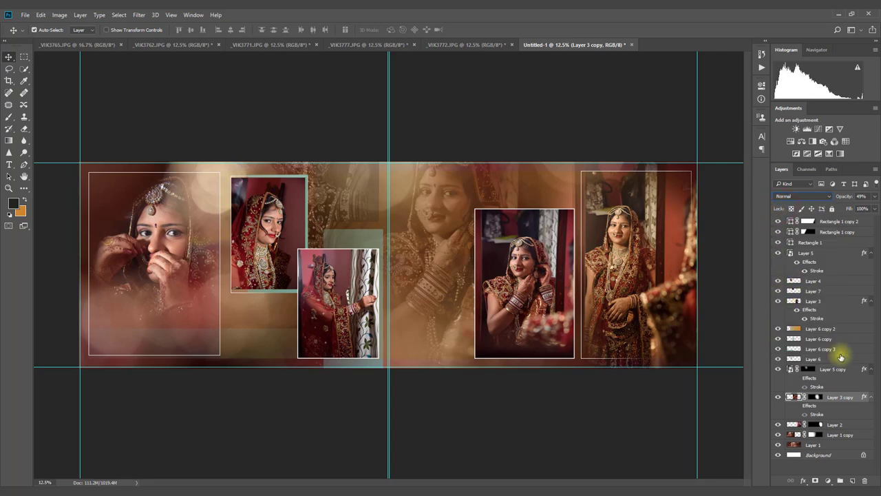
Add a Gradient Map using the black-to-white preset, clipped to Layer 3 copy.
{"action": "left_click", "coordinate": [828, 481]}
{"action": "left_click", "coordinate": [811, 466]}
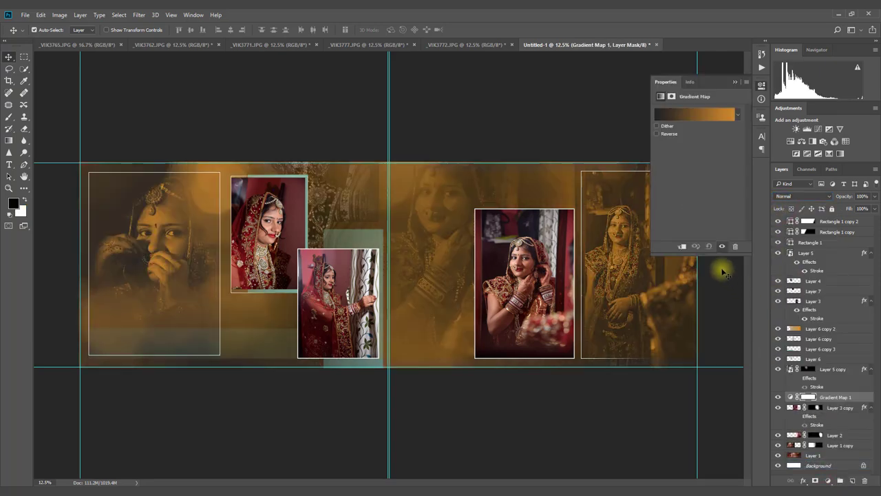
{"action": "left_click", "coordinate": [682, 246]}
{"action": "left_click", "coordinate": [738, 115]}
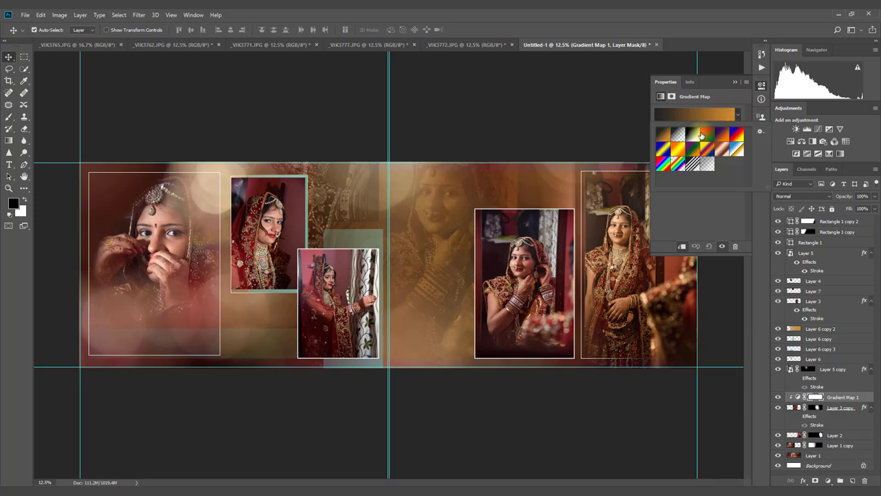
{"action": "left_click", "coordinate": [693, 135]}
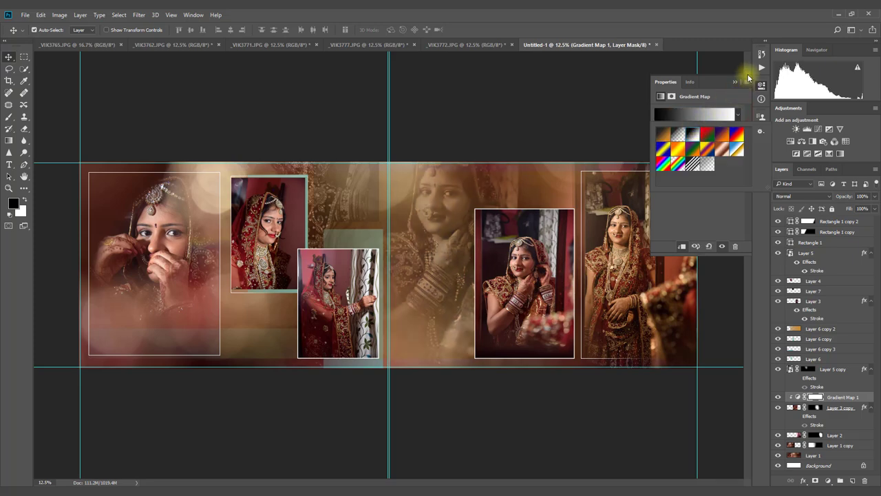
{"action": "left_click", "coordinate": [735, 82]}
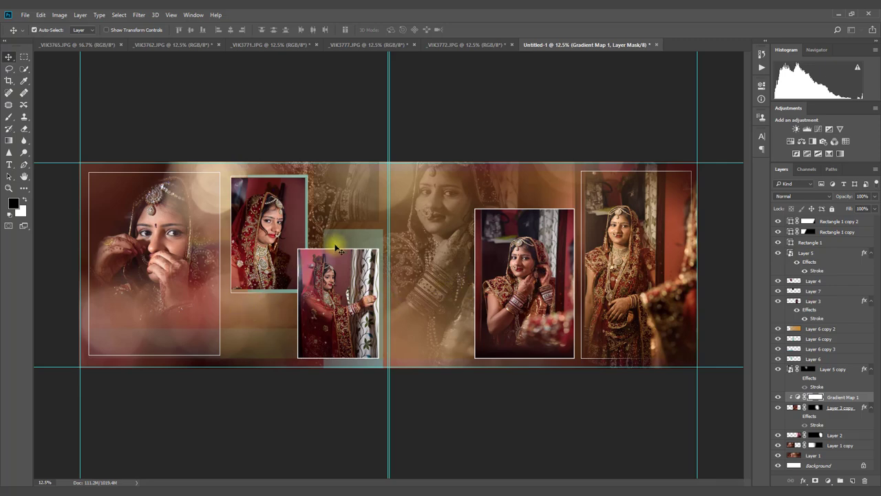
Duplicate Layer 3, move the copy lower in the stack, and enlarge it at the lower left.
{"action": "left_click", "coordinate": [528, 288]}
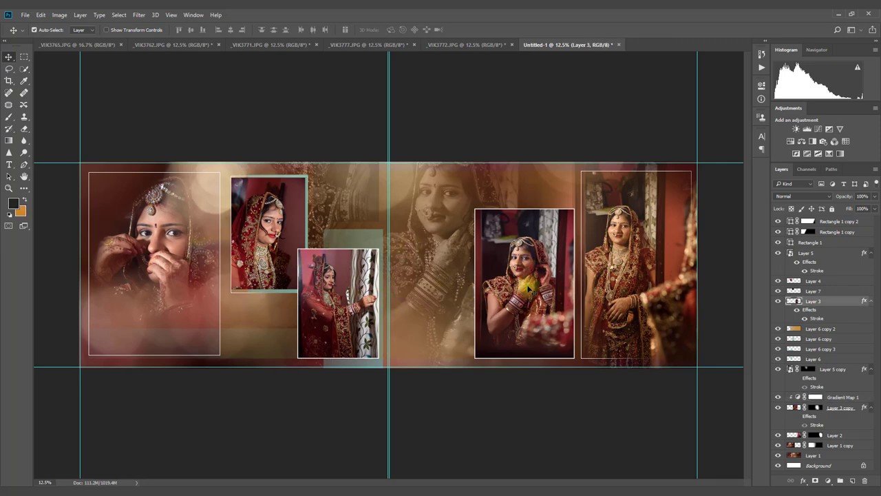
{"action": "key", "text": "ctrl+j"}
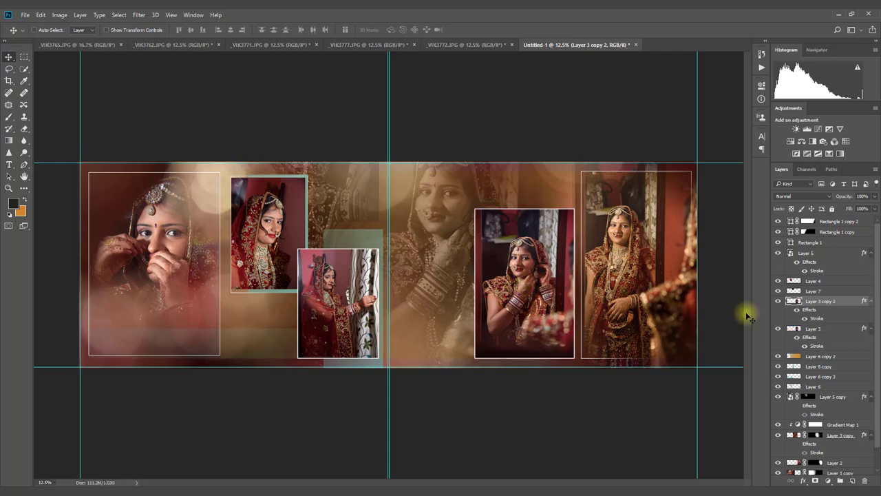
{"action": "mouse_move", "coordinate": [832, 306]}
{"action": "left_mouse_down"}
{"action": "mouse_move", "coordinate": [816, 479]}
{"action": "mouse_move", "coordinate": [835, 466]}
{"action": "left_mouse_up"}
{"action": "scroll", "coordinate": [860, 434], "scroll_direction": "down", "scroll_amount": 1}
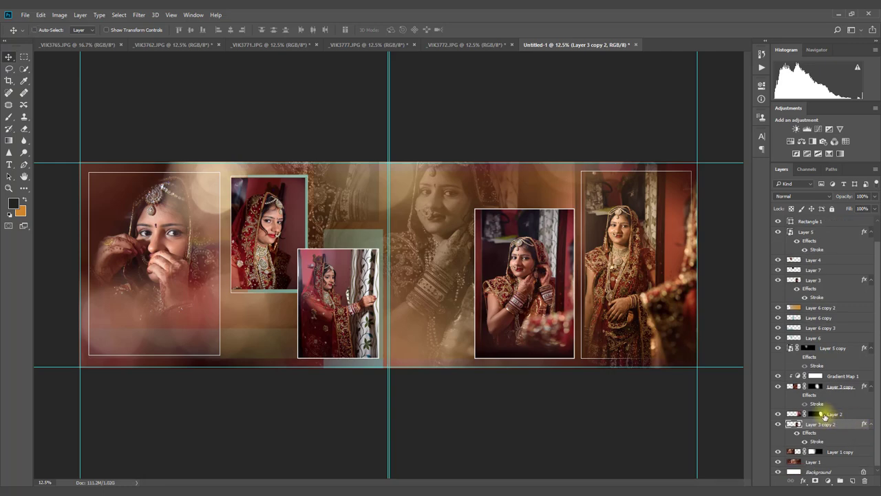
{"action": "key", "text": "ctrl+t"}
{"action": "mouse_move", "coordinate": [475, 307]}
{"action": "left_mouse_down"}
{"action": "mouse_move", "coordinate": [344, 312]}
{"action": "mouse_move", "coordinate": [236, 345]}
{"action": "left_mouse_up"}
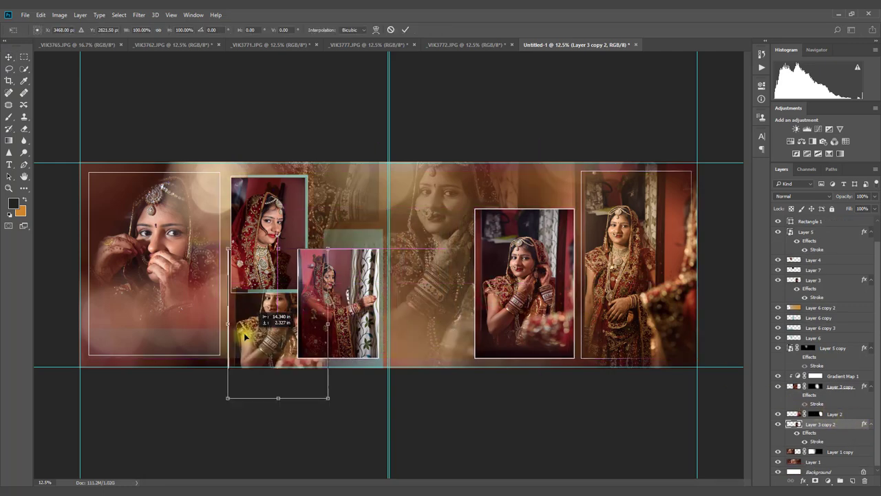
{"action": "mouse_move", "coordinate": [324, 393]}
{"action": "left_mouse_down"}
{"action": "mouse_move", "coordinate": [472, 458]}
{"action": "mouse_move", "coordinate": [338, 372]}
{"action": "left_mouse_up"}
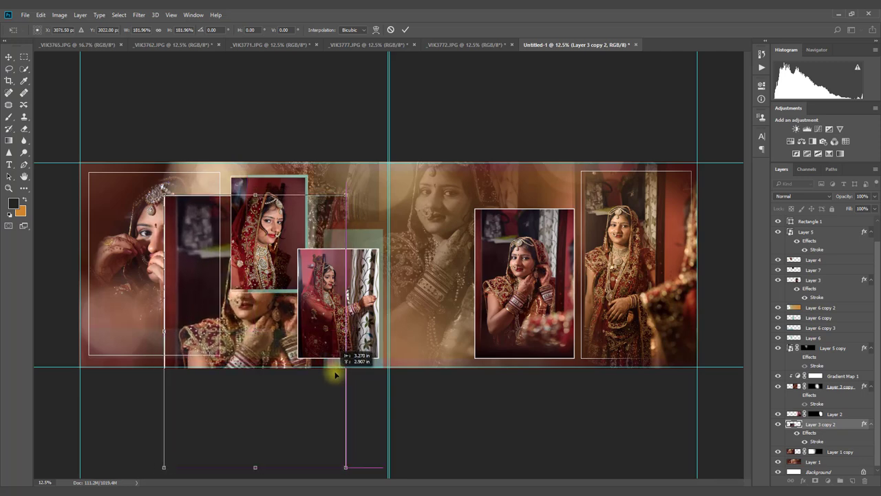
{"action": "left_click", "coordinate": [405, 30]}
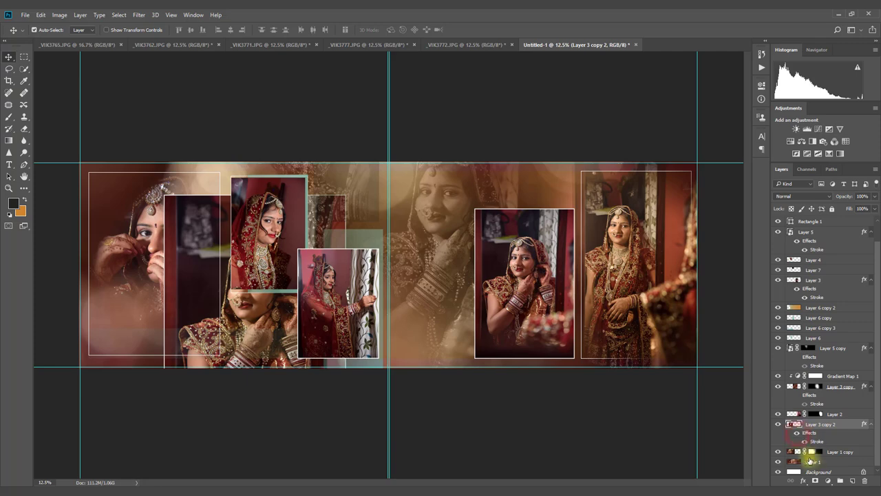
Mask Layer 3 copy 2 with gradient fades that reveal the left bride's face.
{"action": "left_click", "coordinate": [816, 481]}
{"action": "left_click", "coordinate": [9, 141]}
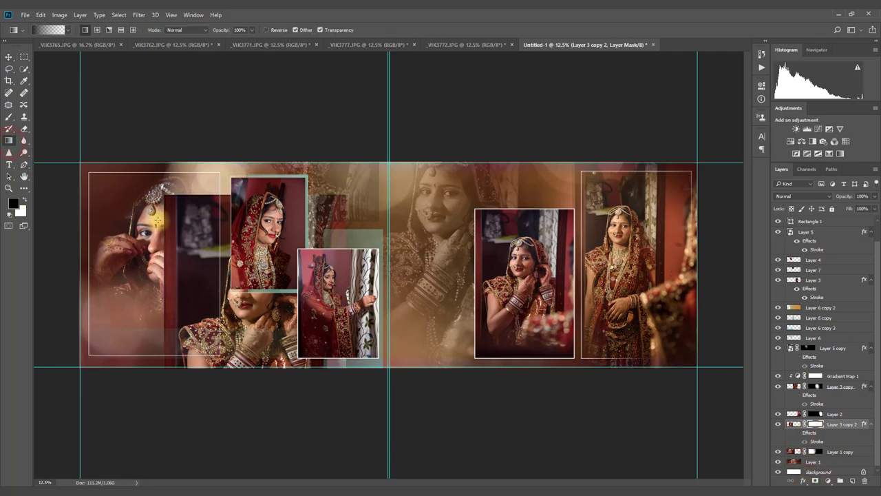
{"action": "mouse_move", "coordinate": [181, 261]}
{"action": "left_mouse_down"}
{"action": "mouse_move", "coordinate": [245, 283]}
{"action": "mouse_move", "coordinate": [275, 337]}
{"action": "left_mouse_up"}
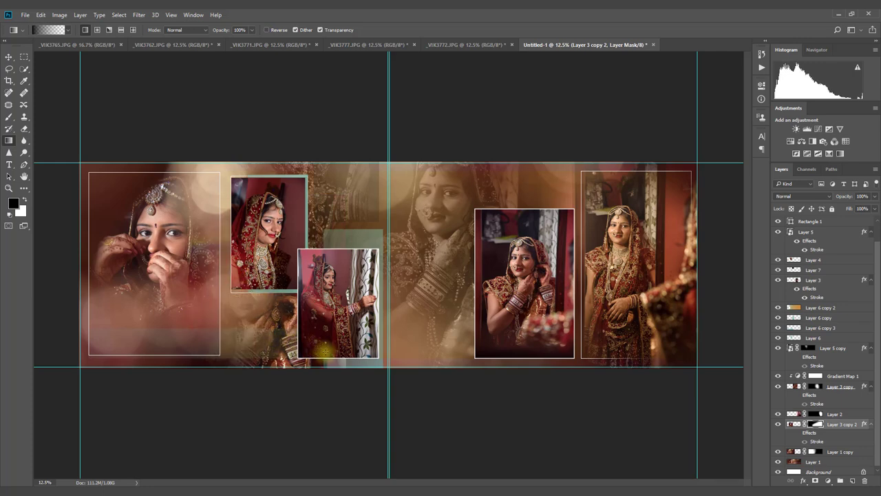
{"action": "mouse_move", "coordinate": [335, 379]}
{"action": "left_mouse_down"}
{"action": "mouse_move", "coordinate": [314, 345]}
{"action": "mouse_move", "coordinate": [284, 350]}
{"action": "left_mouse_up"}
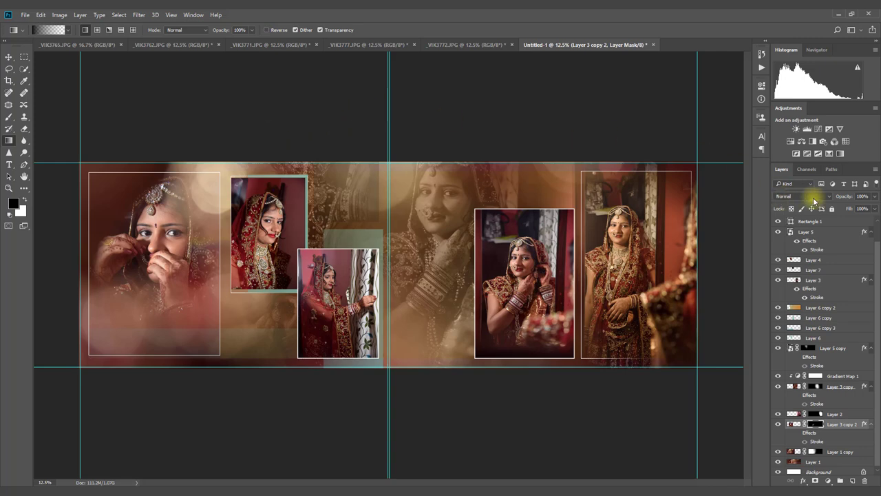
Stamp all visible content into a new merged layer at the top of the stack.
{"action": "left_click", "coordinate": [830, 223]}
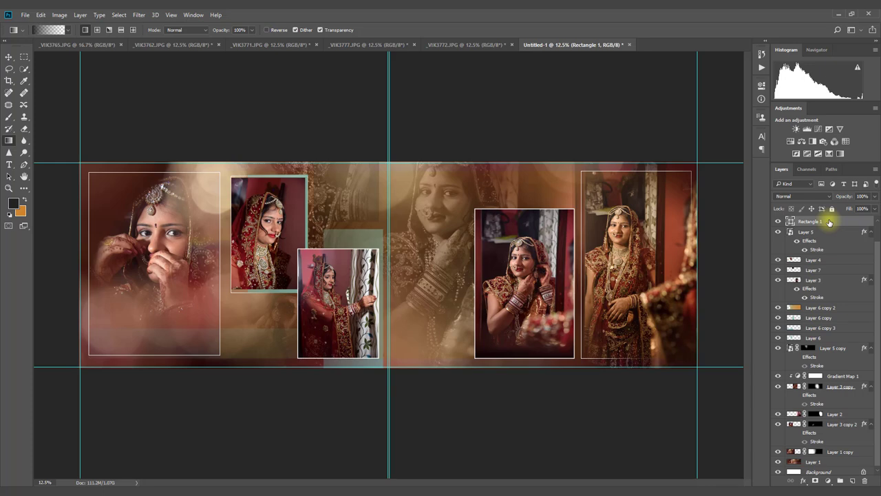
{"action": "key", "text": "ctrl+alt+shift+e"}
{"action": "left_click", "coordinate": [778, 221]}
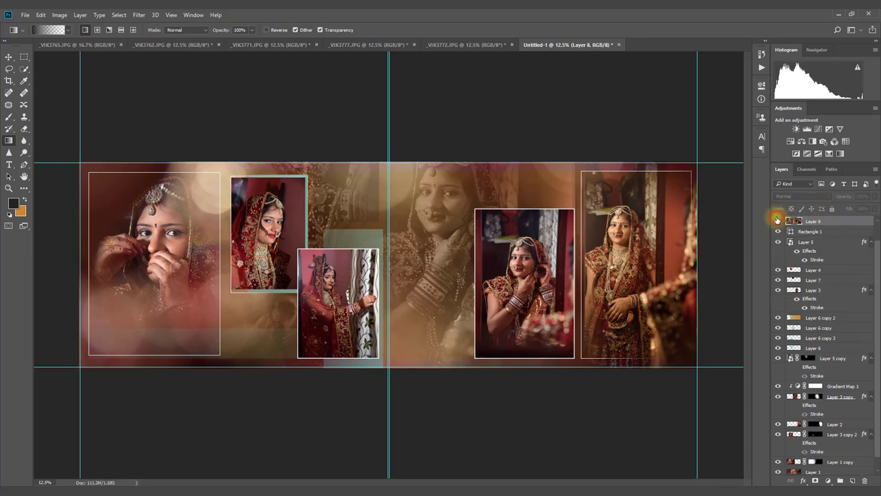
Crop the merged layer to the canvas edges and open it in the Camera Raw Filter.
{"action": "left_click", "coordinate": [11, 80]}
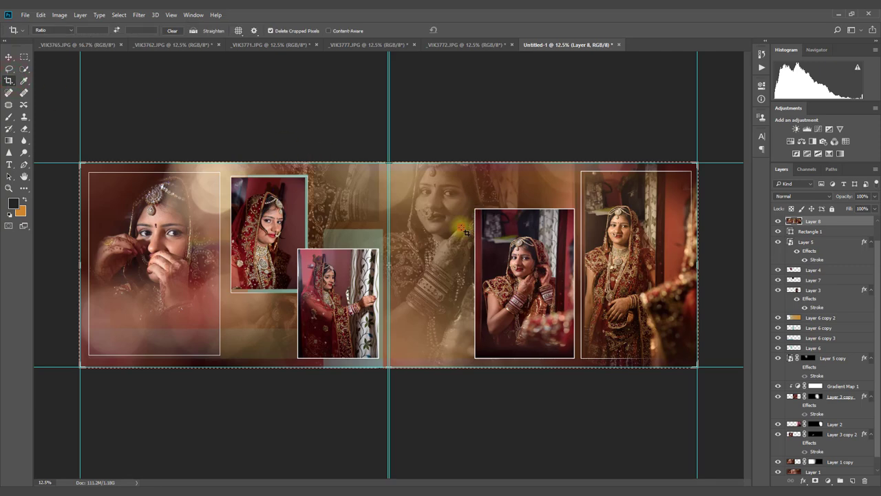
{"action": "left_click", "coordinate": [463, 229]}
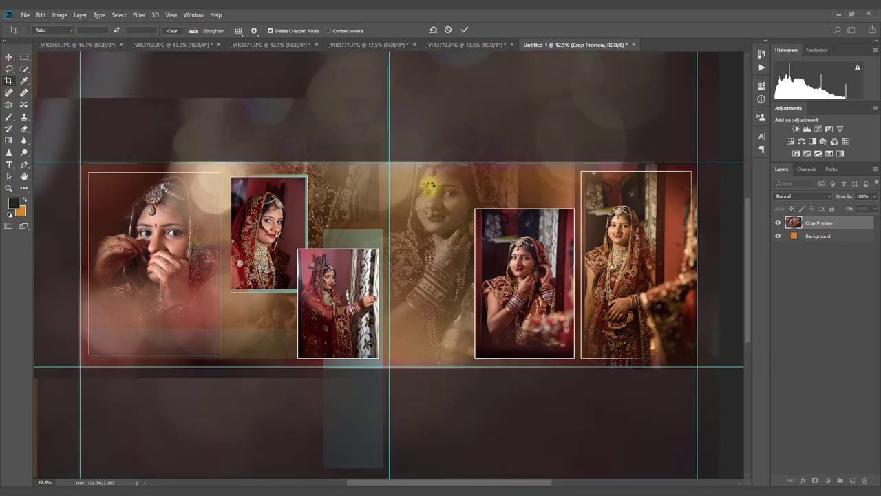
{"action": "key", "text": "Return"}
{"action": "left_click", "coordinate": [141, 15]}
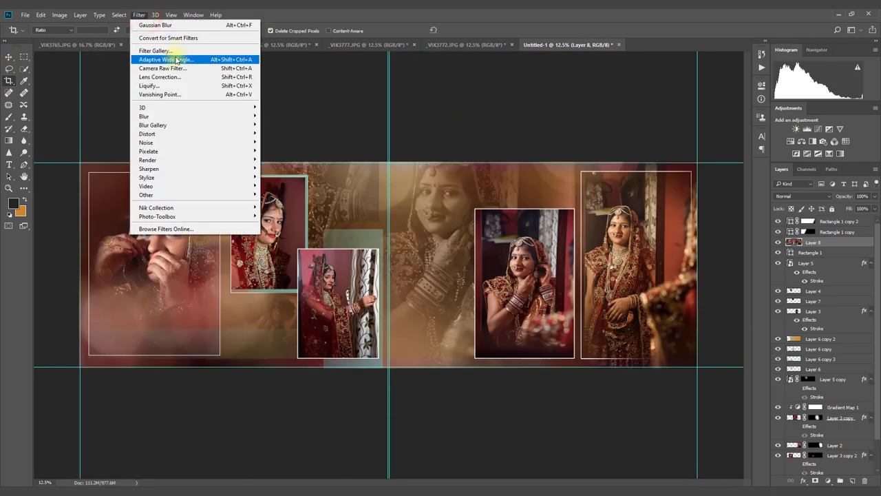
{"action": "left_click", "coordinate": [172, 61]}
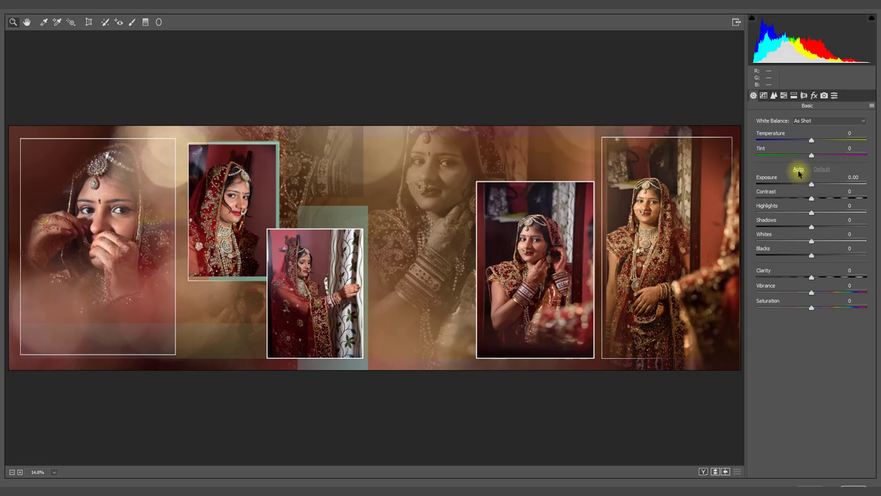
Apply Auto tone, reset Contrast, set Exposure +0.30 and Clarity -12, and add sharpening.
{"action": "left_click", "coordinate": [799, 170]}
{"action": "double_click", "coordinate": [824, 199]}
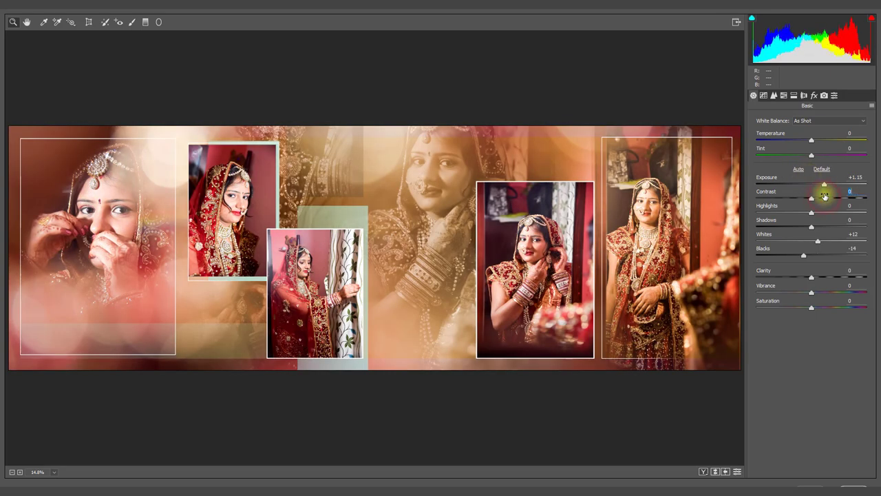
{"action": "double_click", "coordinate": [824, 185]}
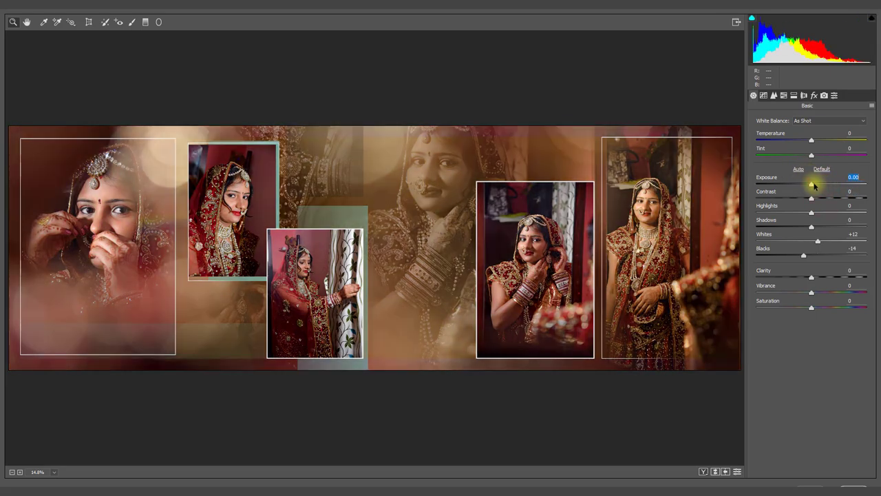
{"action": "left_click_drag", "start_coordinate": [813, 185], "coordinate": [816, 185]}
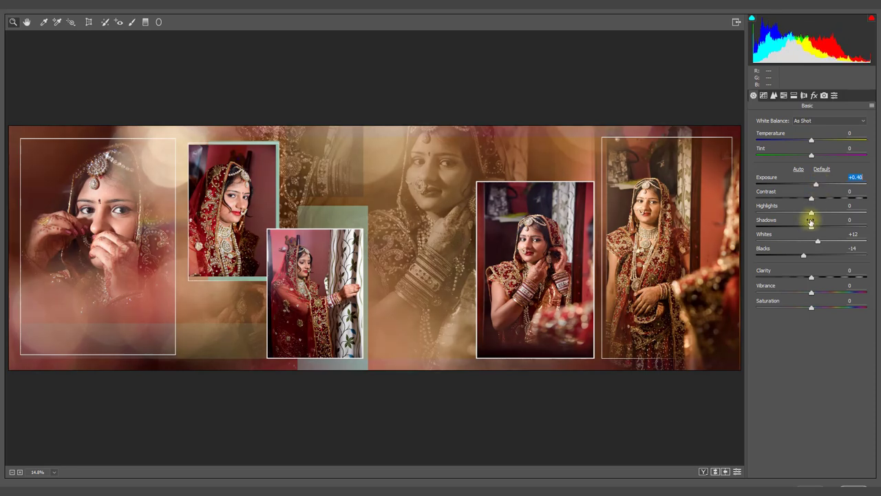
{"action": "left_click_drag", "start_coordinate": [811, 277], "coordinate": [803, 275]}
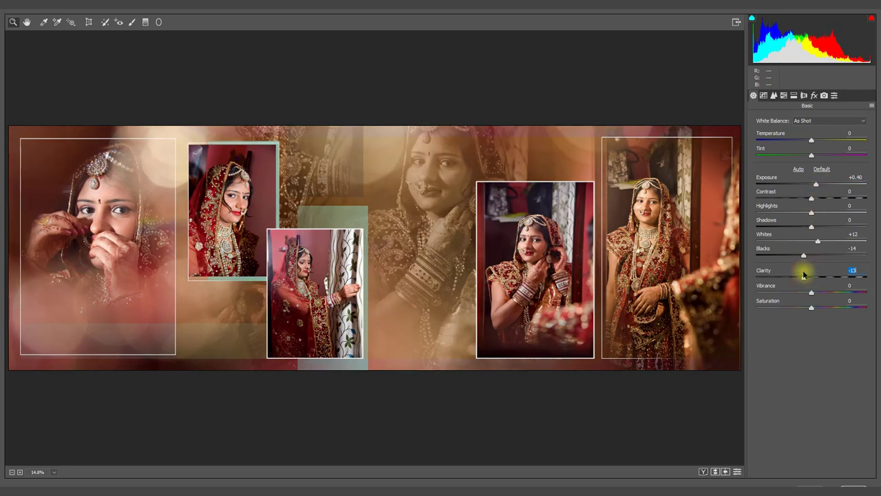
{"action": "left_click", "coordinate": [774, 95]}
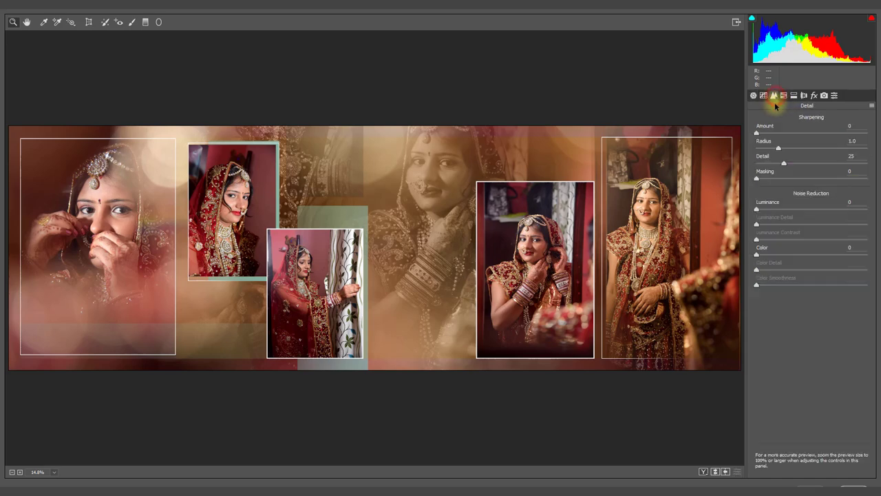
{"action": "left_click_drag", "start_coordinate": [757, 133], "coordinate": [810, 133]}
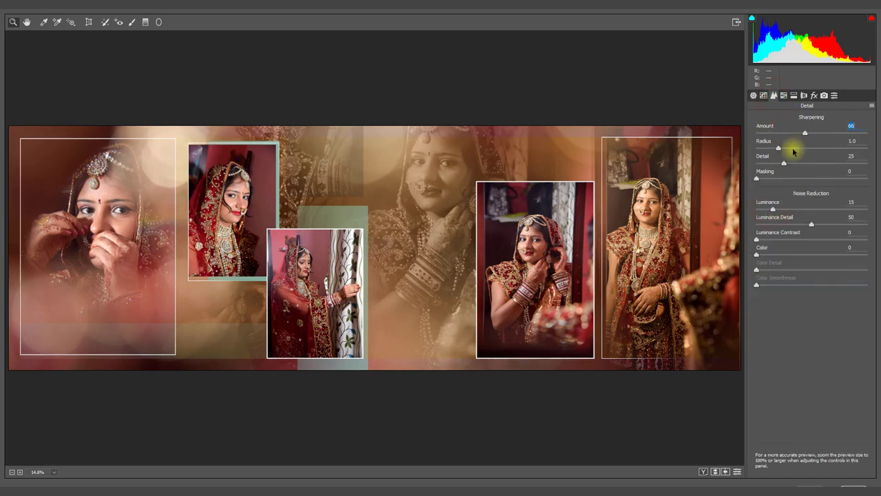
Set Temperature -9, Whites +7 and Vibrance +10 in Camera Raw's Basic settings.
{"action": "left_click", "coordinate": [782, 95]}
{"action": "left_click", "coordinate": [755, 96]}
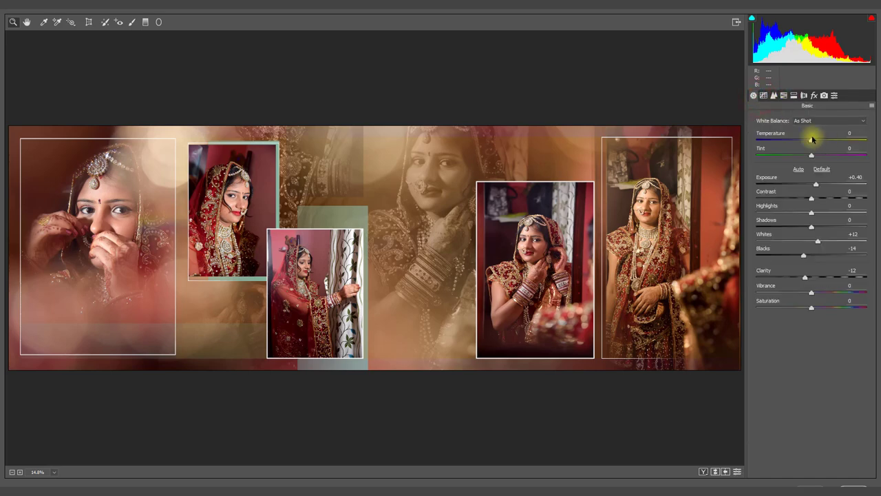
{"action": "left_click_drag", "start_coordinate": [809, 141], "coordinate": [805, 142]}
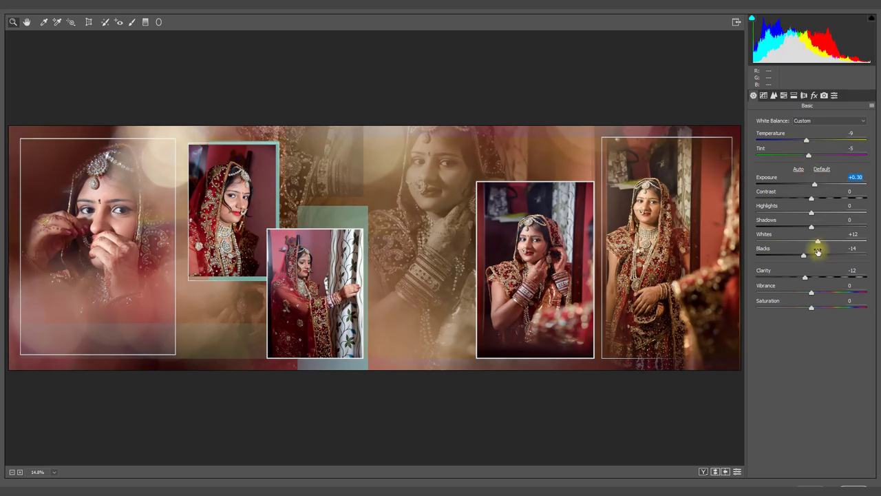
{"action": "left_click_drag", "start_coordinate": [817, 242], "coordinate": [814, 242]}
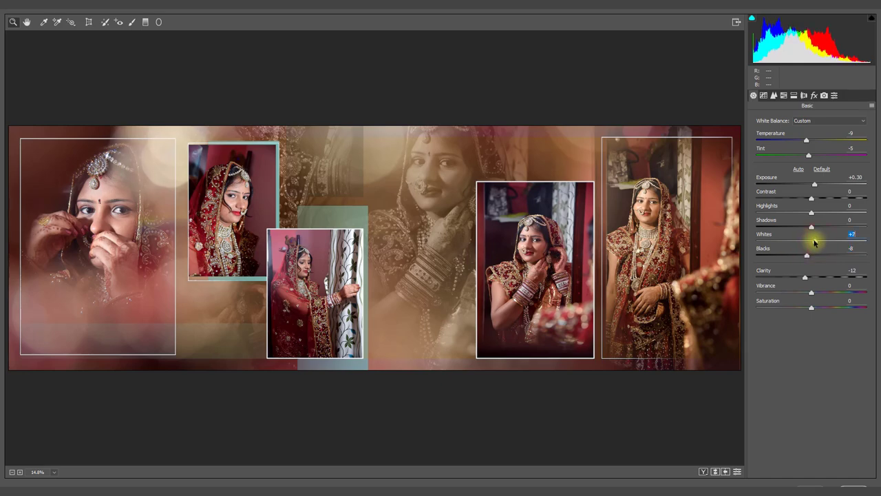
{"action": "left_click", "coordinate": [783, 95]}
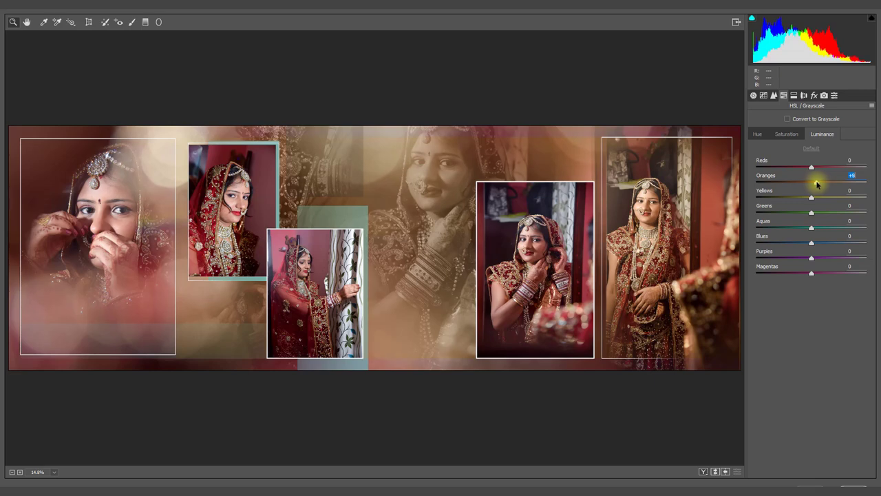
{"action": "left_click", "coordinate": [754, 95]}
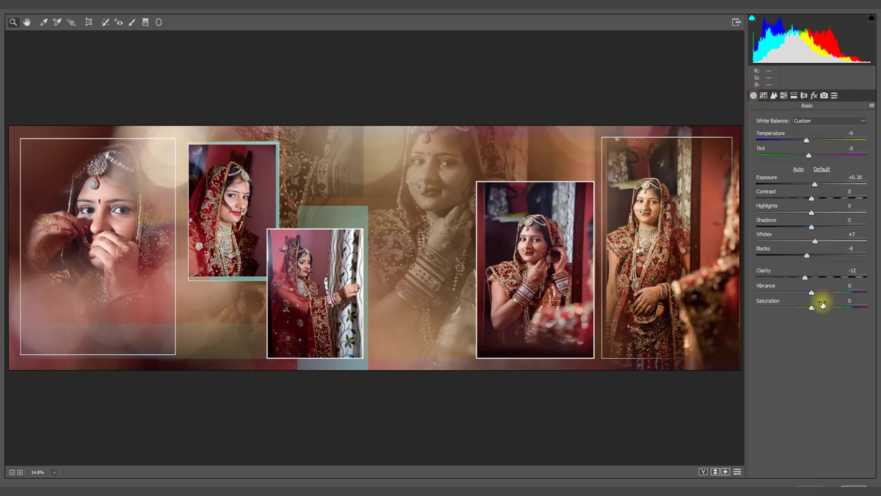
{"action": "left_click_drag", "start_coordinate": [813, 295], "coordinate": [819, 295]}
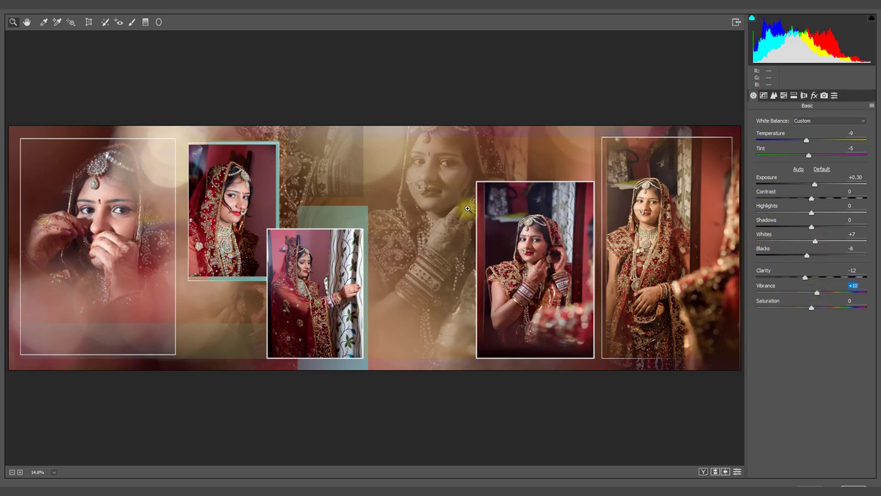
Paint a Shadows +19 Adjustment Brush over the brides' faces, with overall Clarity eased to -5.
{"action": "left_click", "coordinate": [131, 22]}
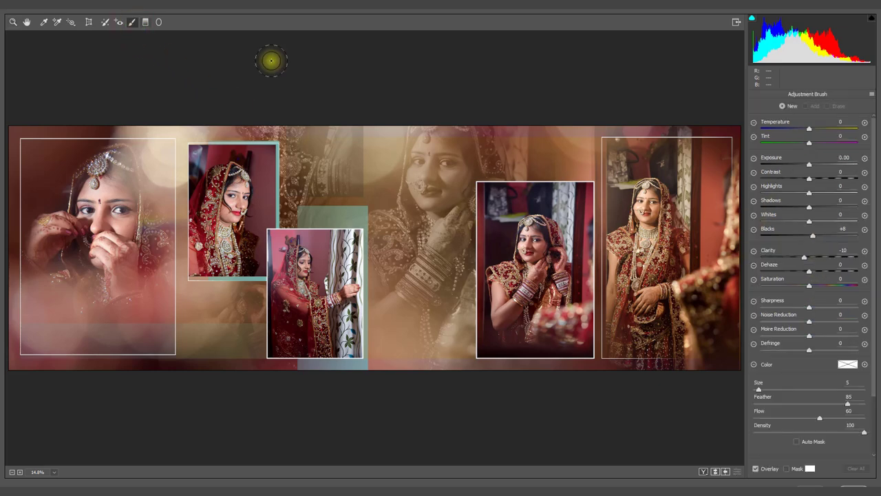
{"action": "left_click_drag", "start_coordinate": [783, 252], "coordinate": [804, 256]}
{"action": "double_click", "coordinate": [804, 256]}
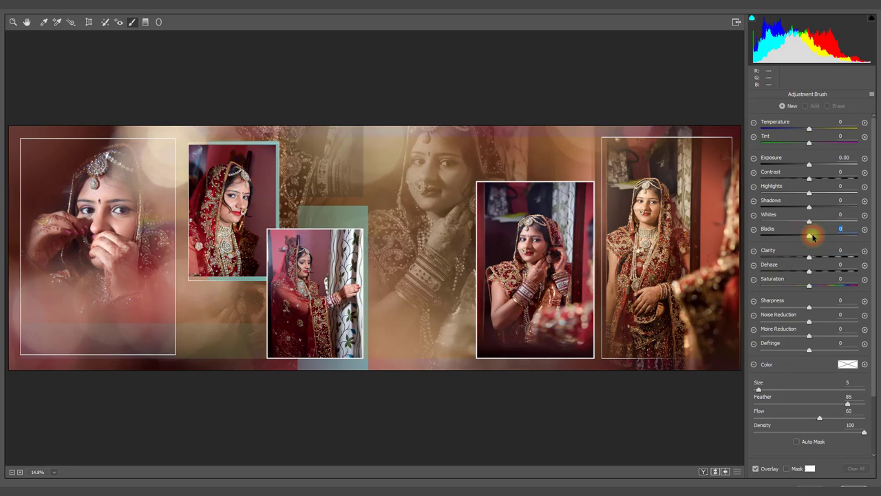
{"action": "left_click_drag", "start_coordinate": [810, 206], "coordinate": [819, 206]}
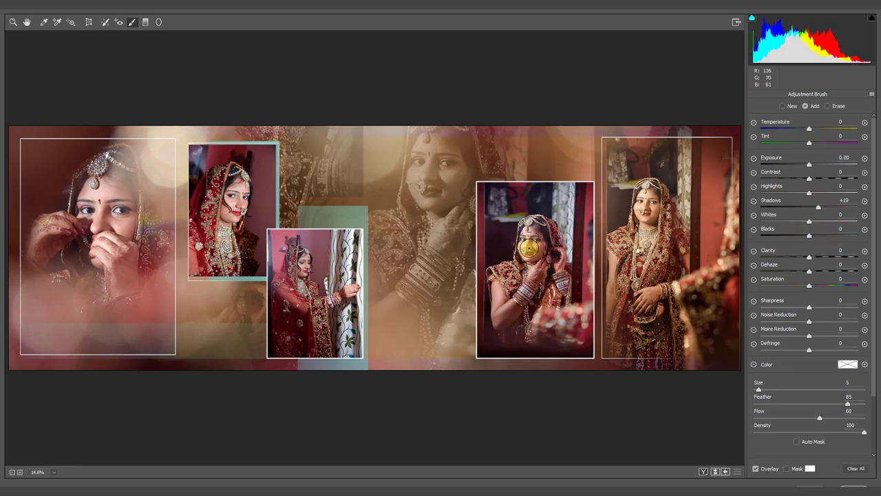
{"action": "left_click_drag", "start_coordinate": [529, 247], "coordinate": [526, 310]}
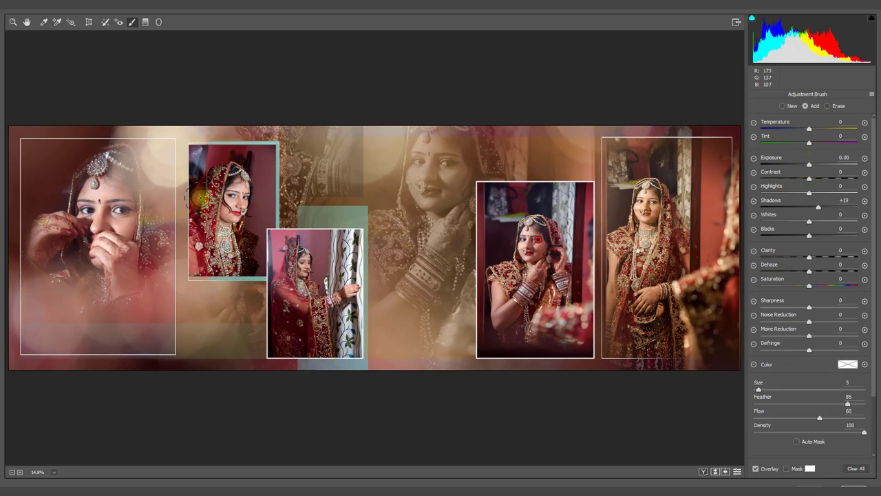
{"action": "left_click_drag", "start_coordinate": [445, 149], "coordinate": [432, 279]}
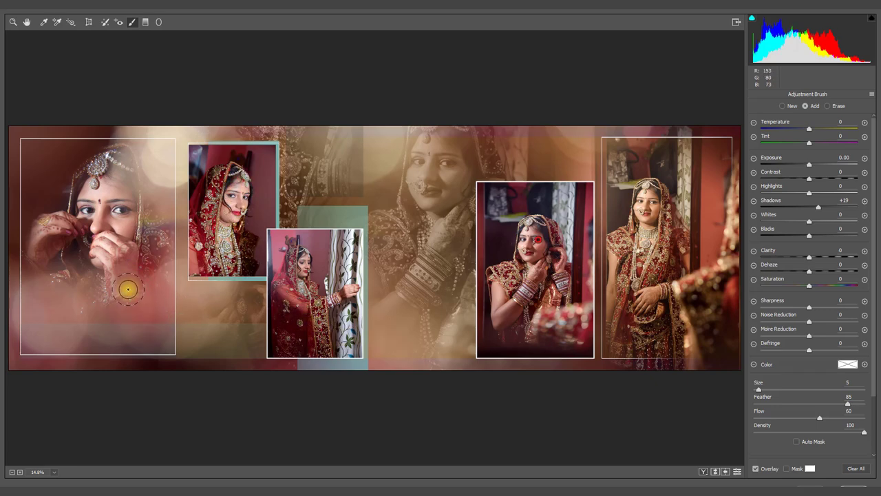
{"action": "left_click", "coordinate": [27, 22]}
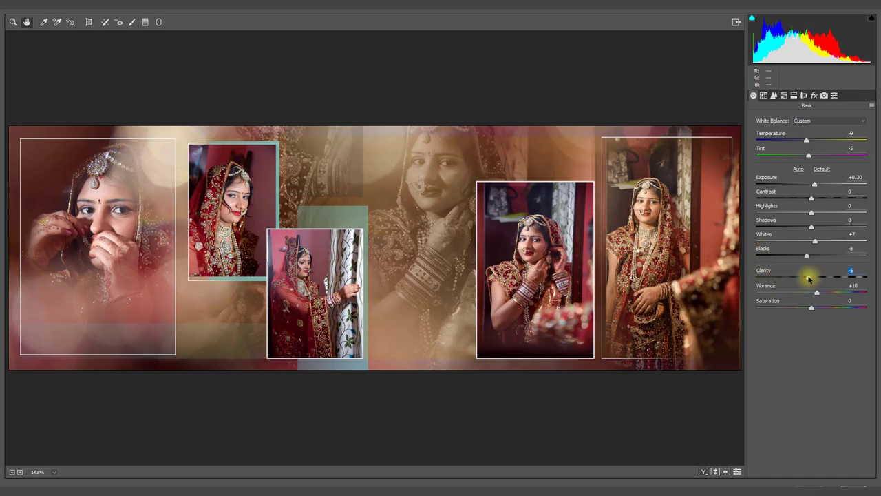
Apply the Camera Raw edits to merged Layer 8 and close the filter.
{"action": "key", "text": "Return"}
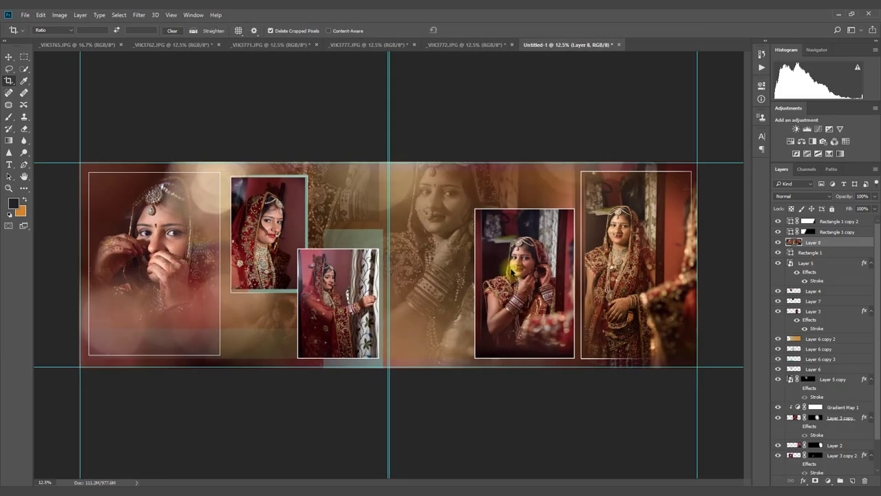